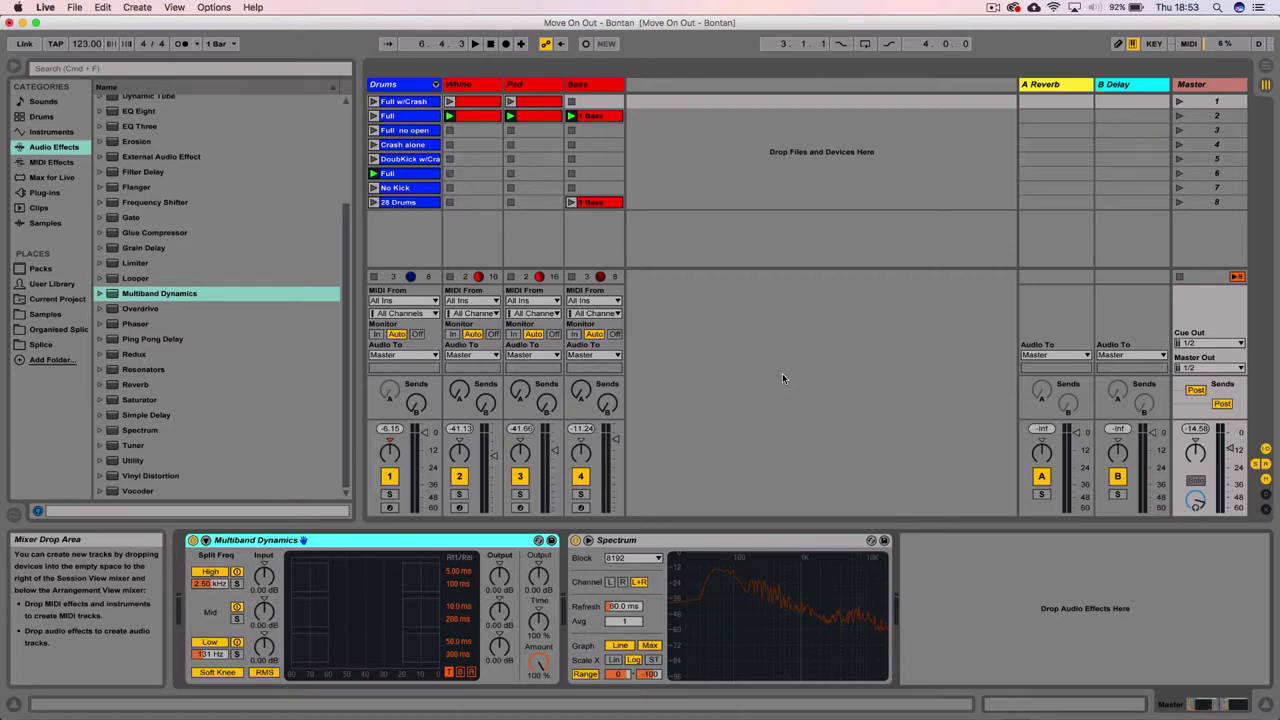
Drag the Low split frequency from 131 Hz to 151 Hz, leaving the high split at 2.50 kHz
left_click(782, 378)
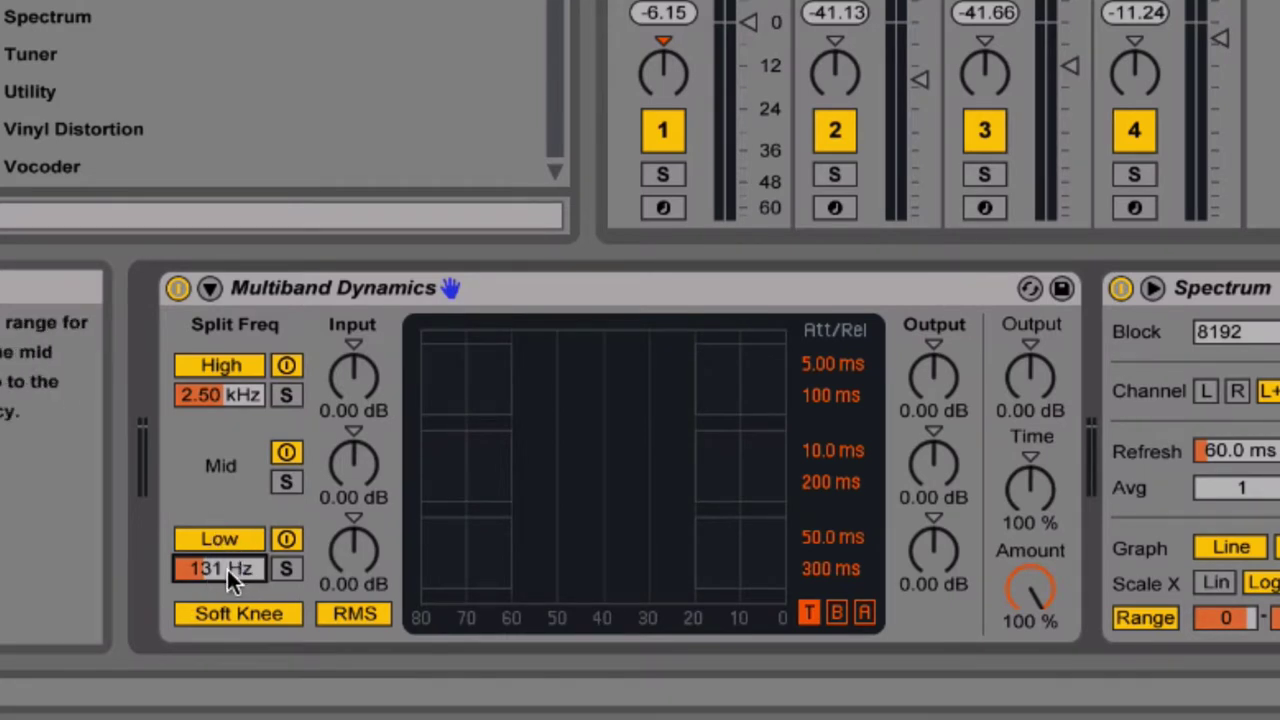
mouse_move(222, 567)
left_mouse_down()
mouse_move(222, 555)
mouse_move(223, 567)
left_mouse_up()
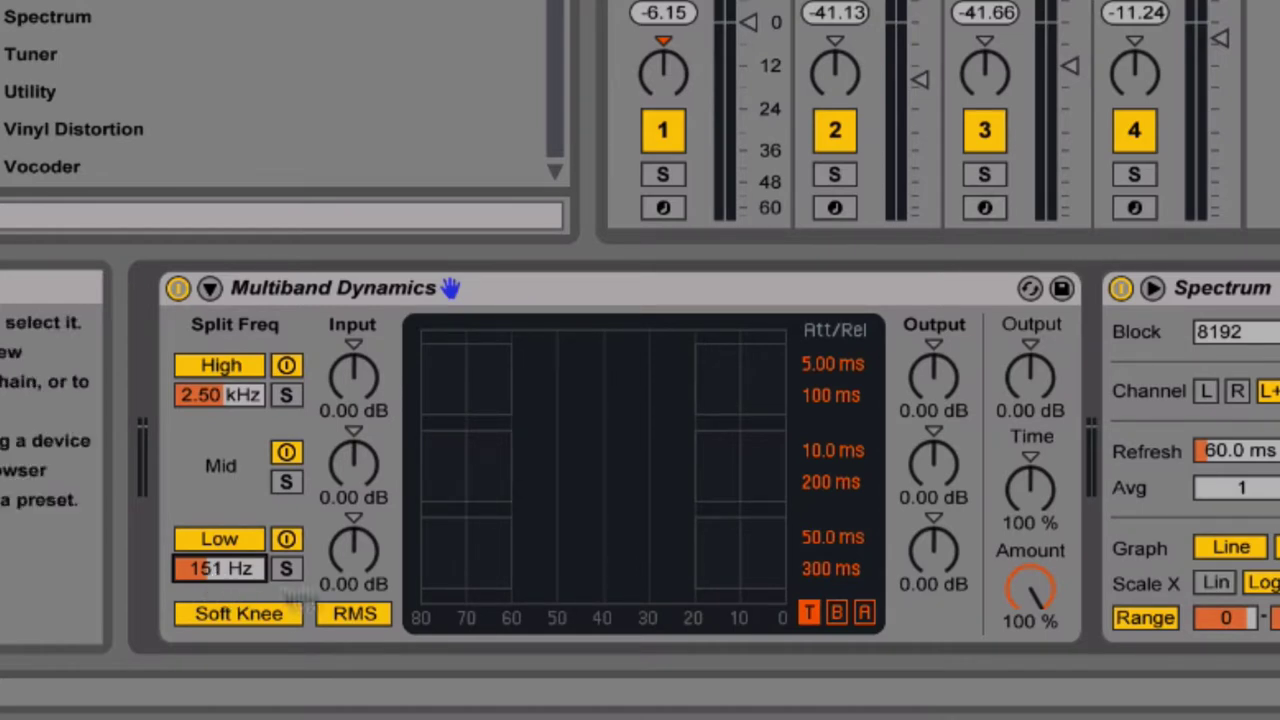
left_click(207, 395)
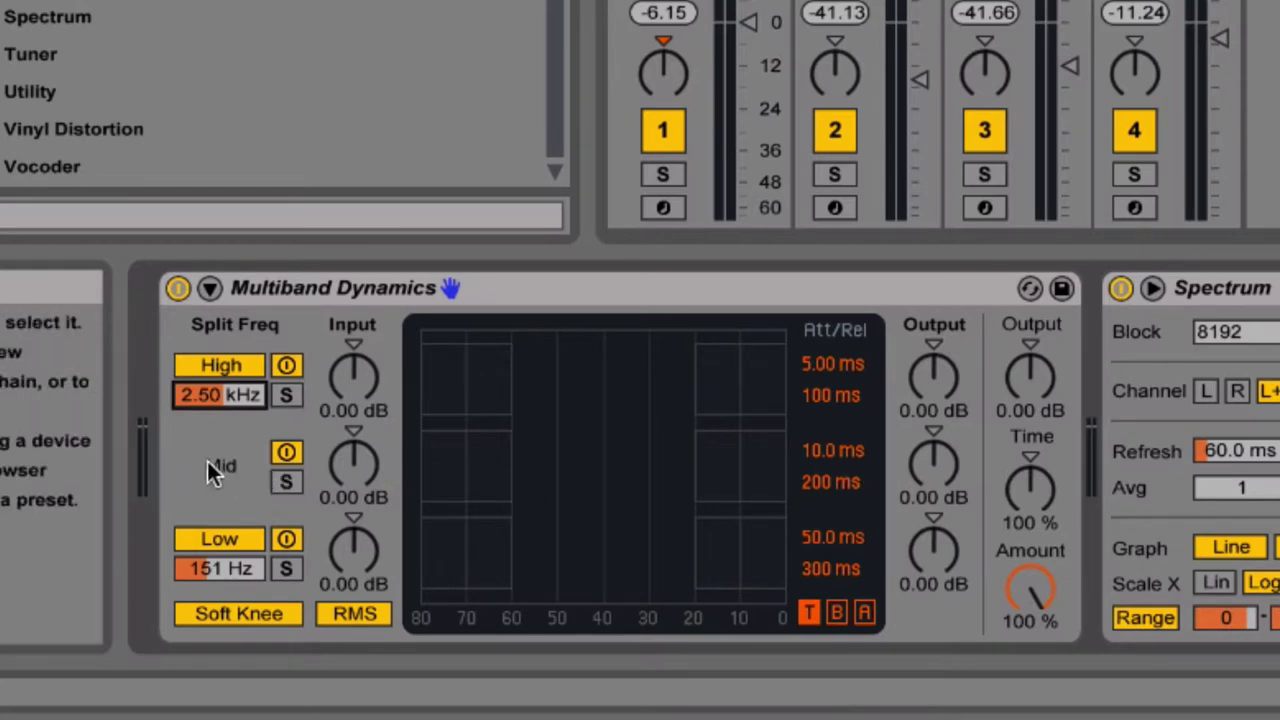
left_click(291, 364)
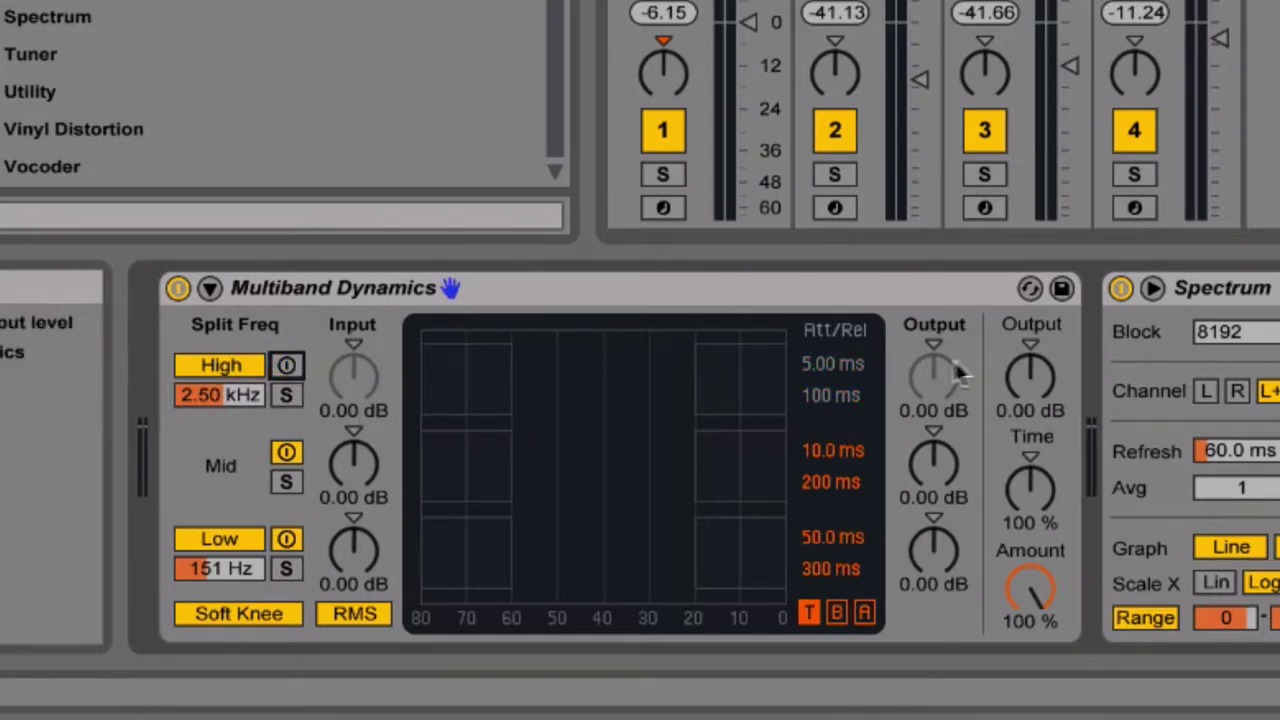
left_click(285, 368)
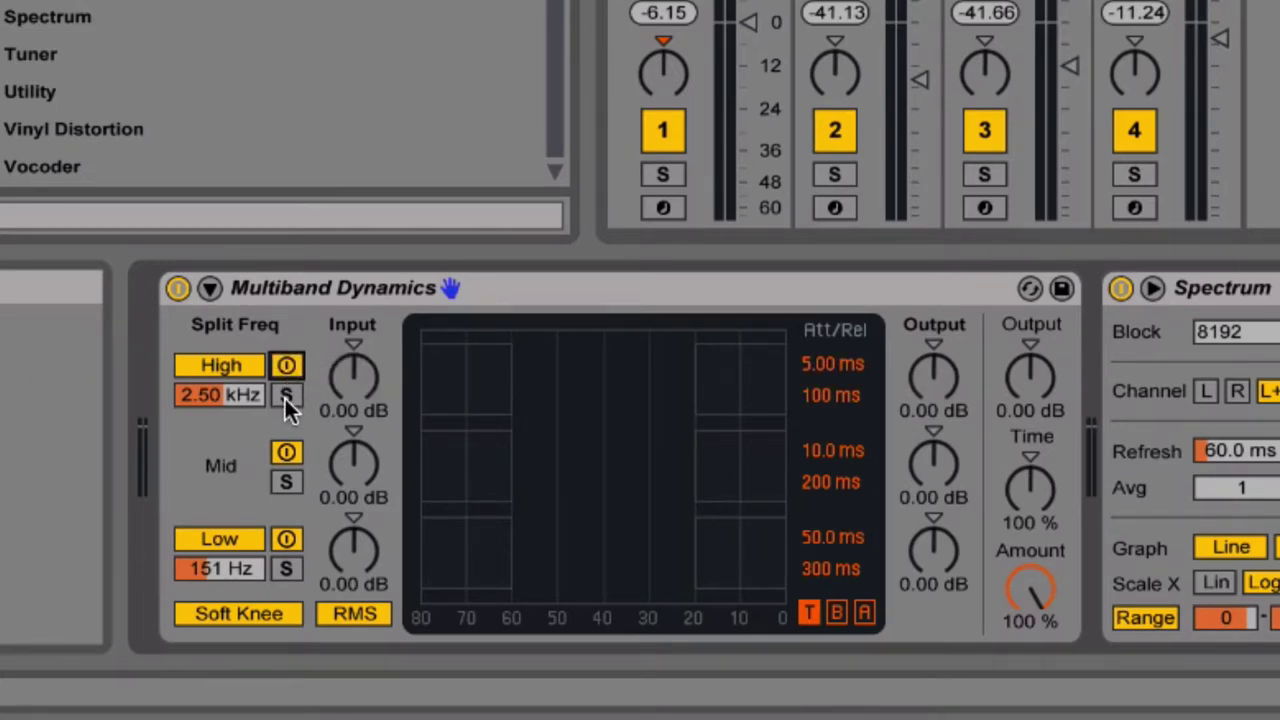
left_click(285, 396)
left_click(285, 397)
left_click(291, 485)
left_click(291, 485)
left_click(286, 569)
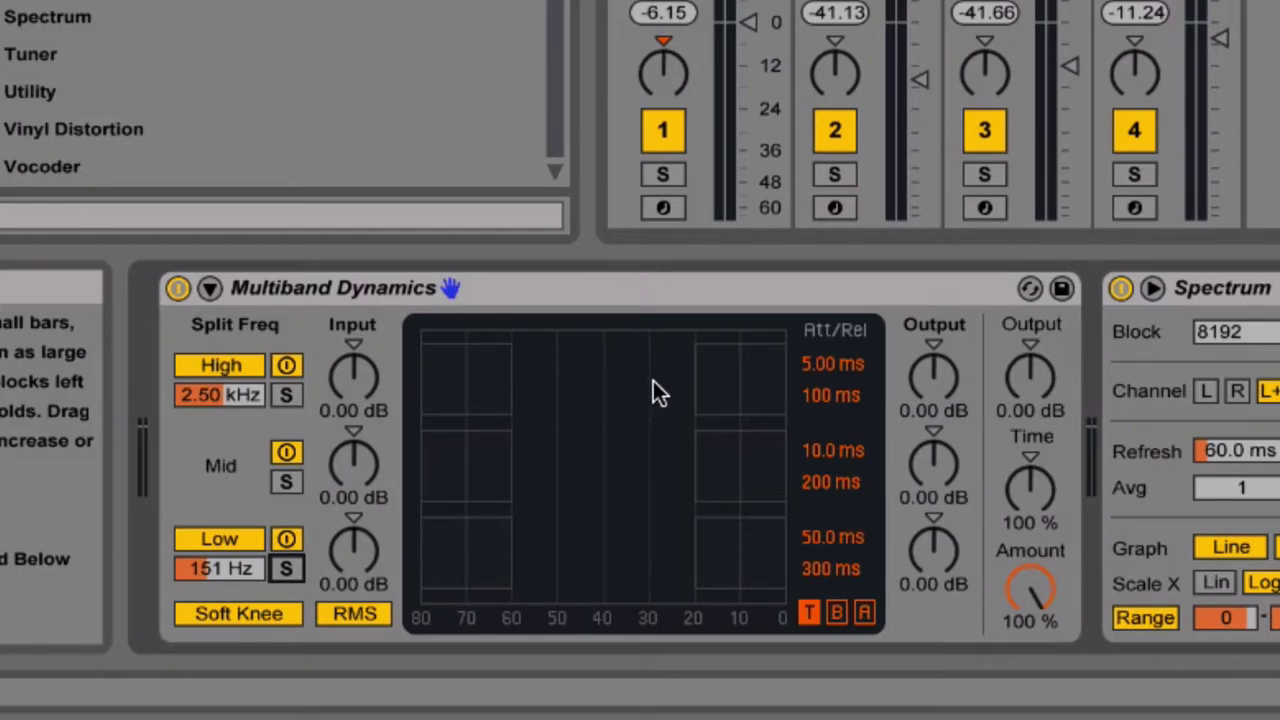
key("space")
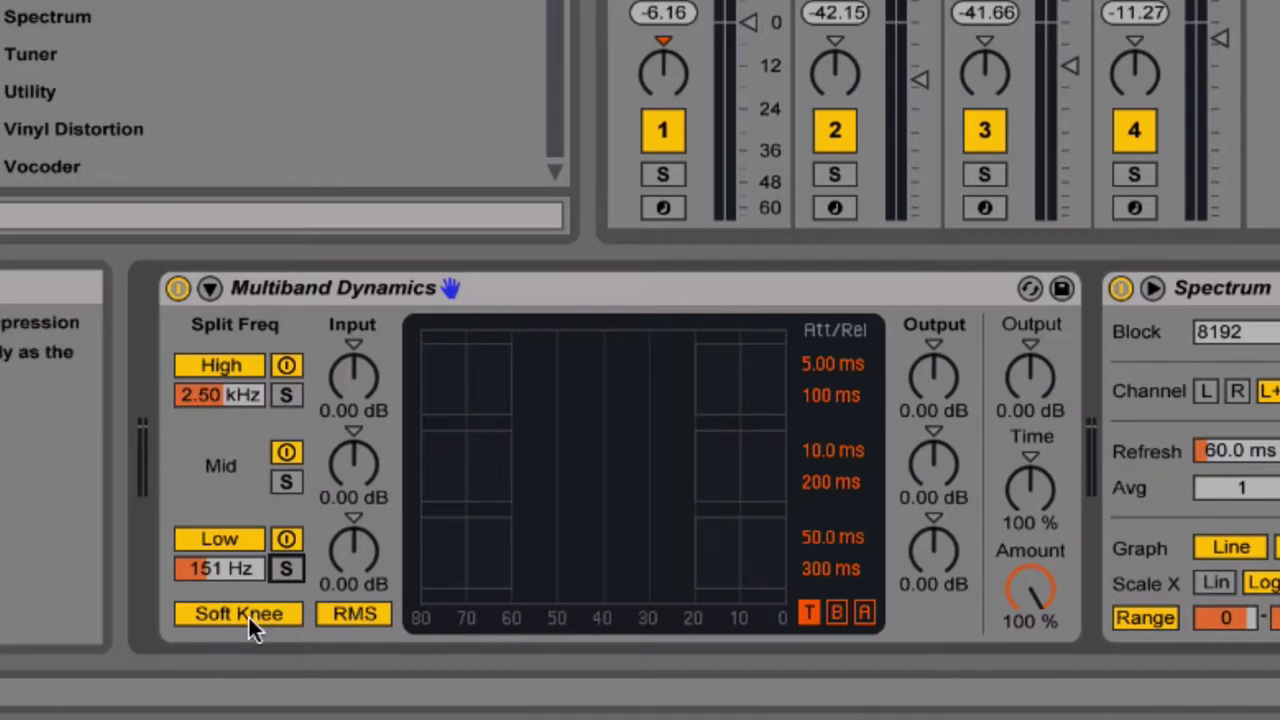
left_click(334, 622)
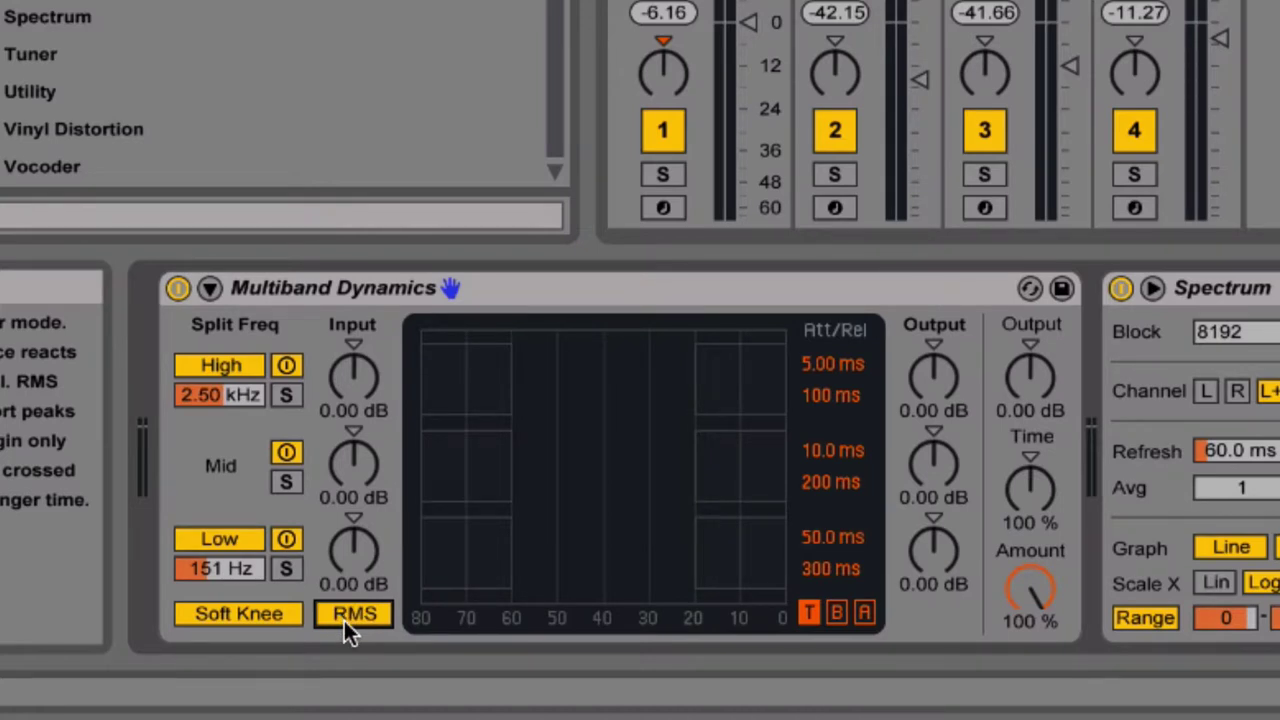
left_click(345, 622)
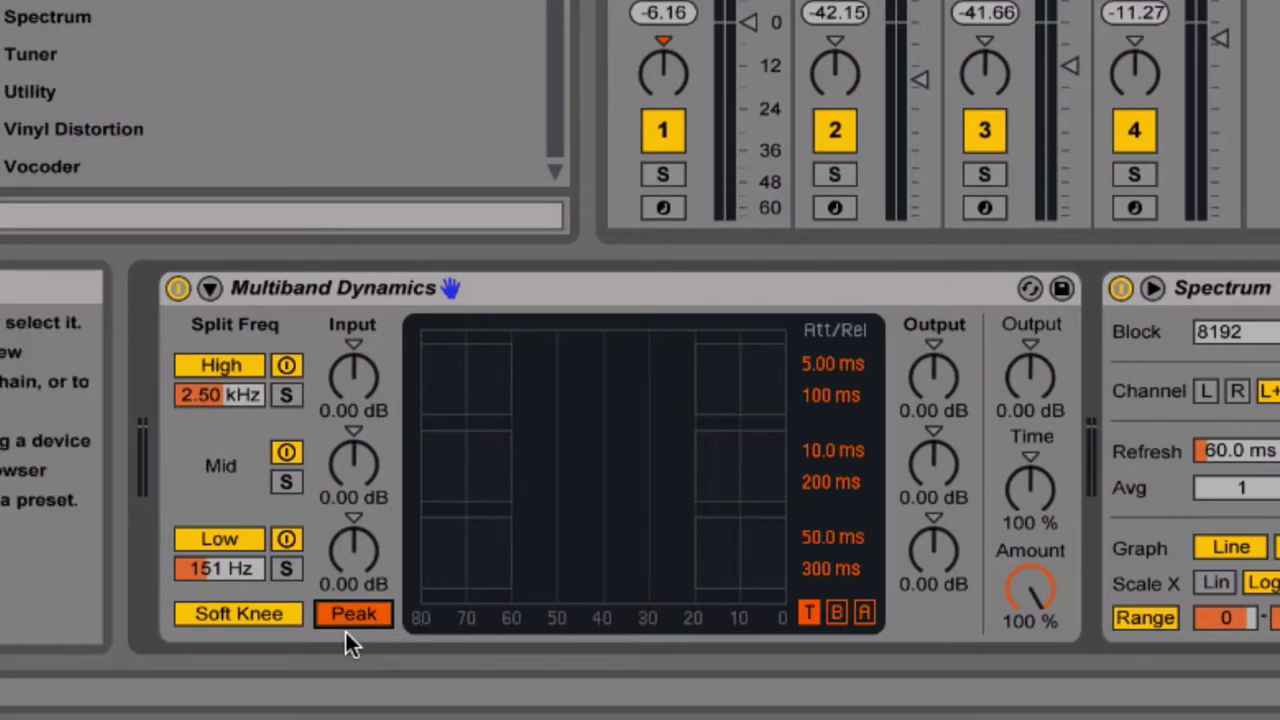
left_click(350, 618)
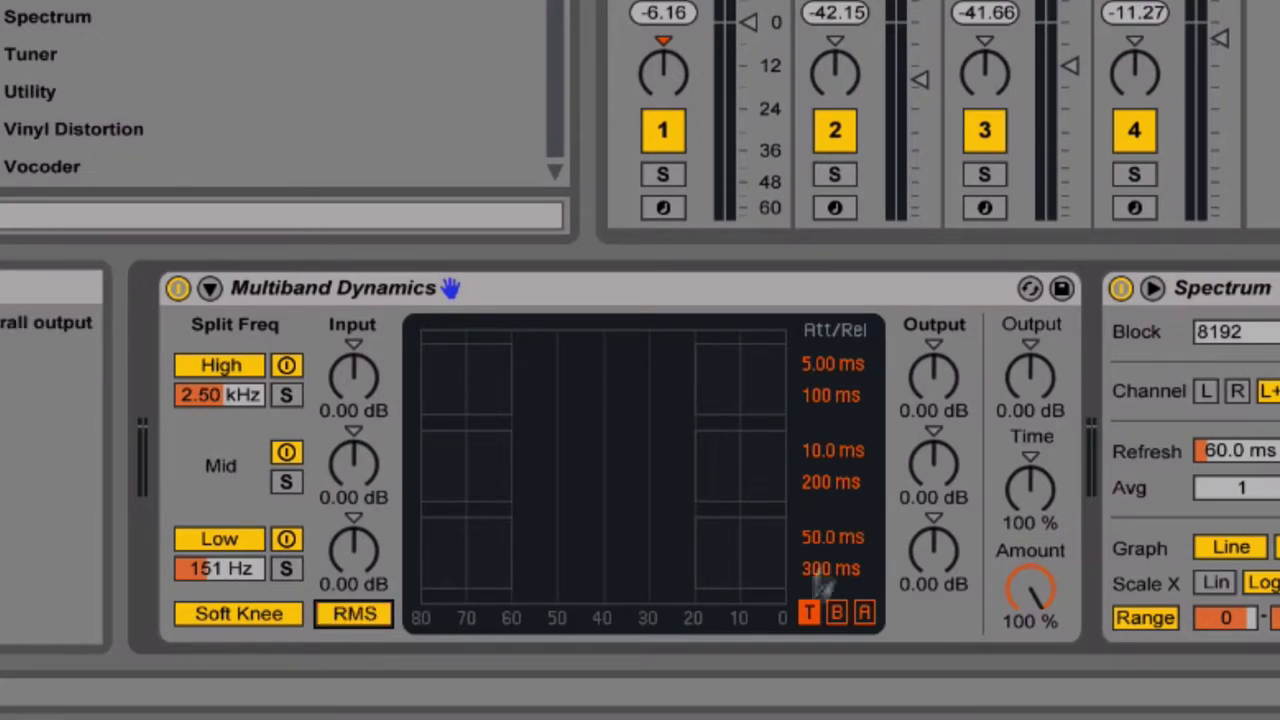
left_click(835, 614)
left_click(866, 614)
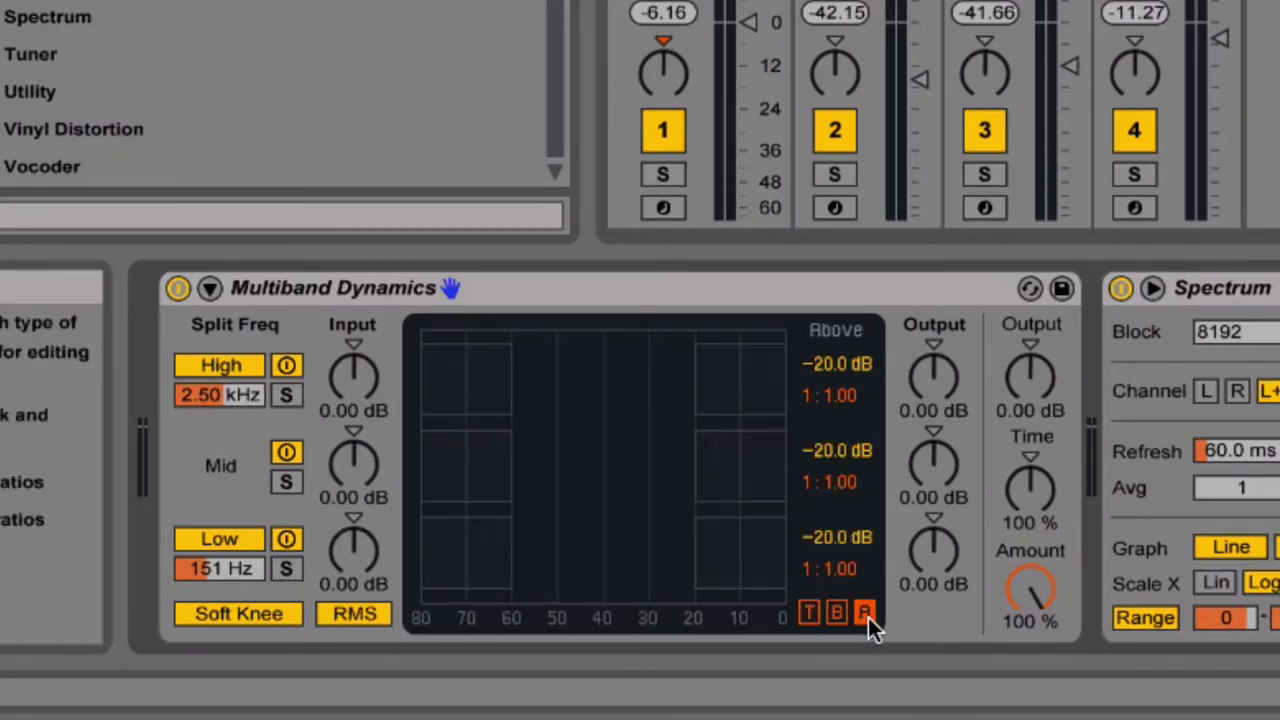
left_click(806, 614)
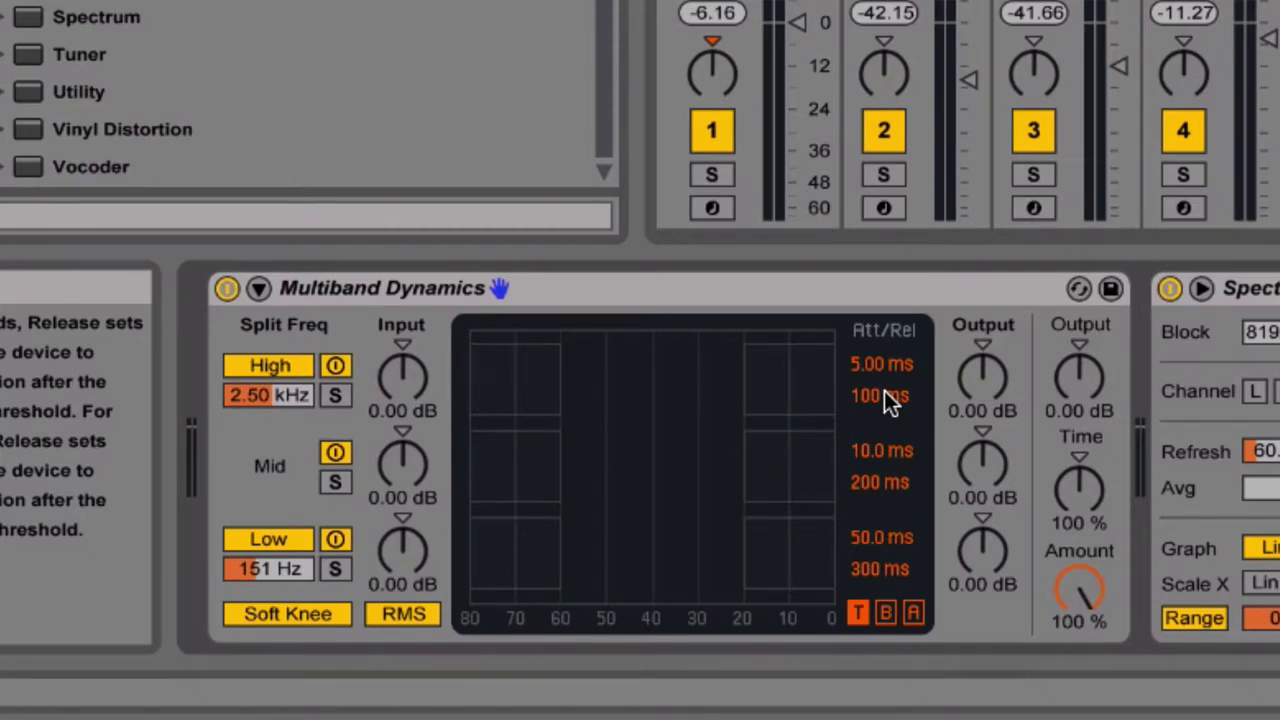
Set the high band's Above threshold to -19.4 dB and reset its Above ratio to 1:1.00
left_click(885, 613)
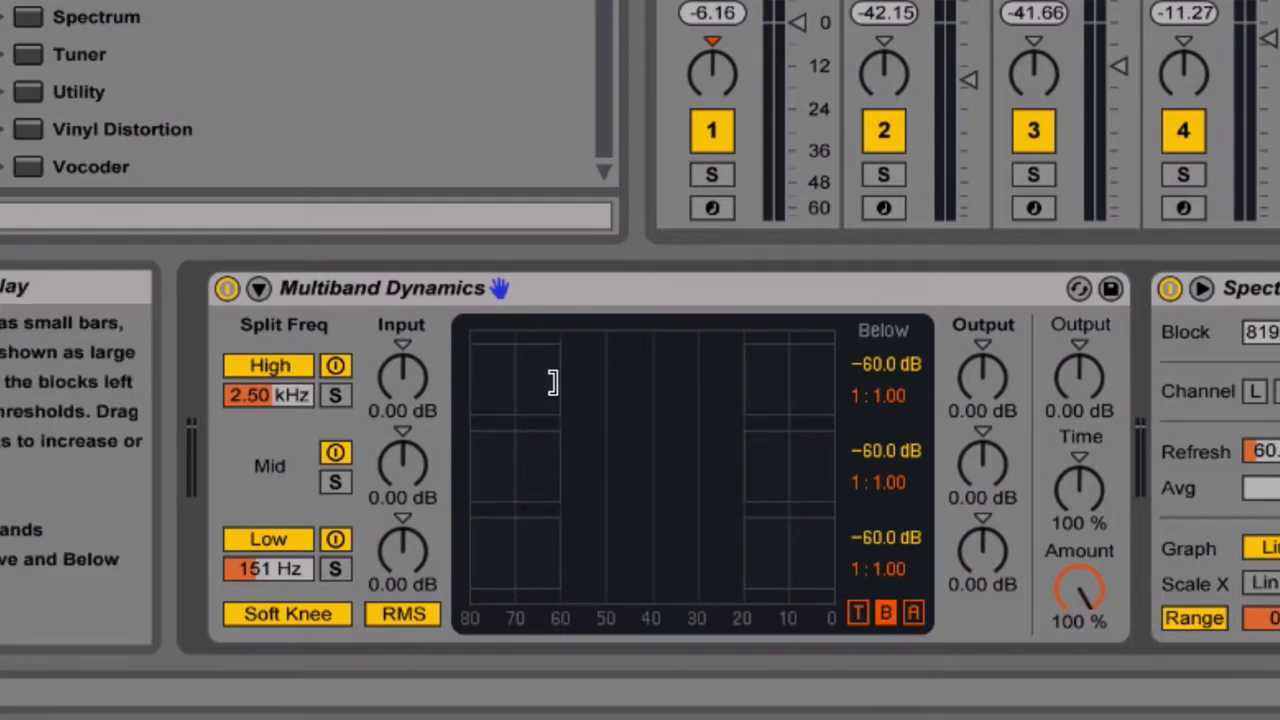
mouse_move(560, 380)
left_mouse_down()
mouse_move(690, 380)
mouse_move(520, 380)
mouse_move(564, 380)
left_mouse_up()
left_click(914, 613)
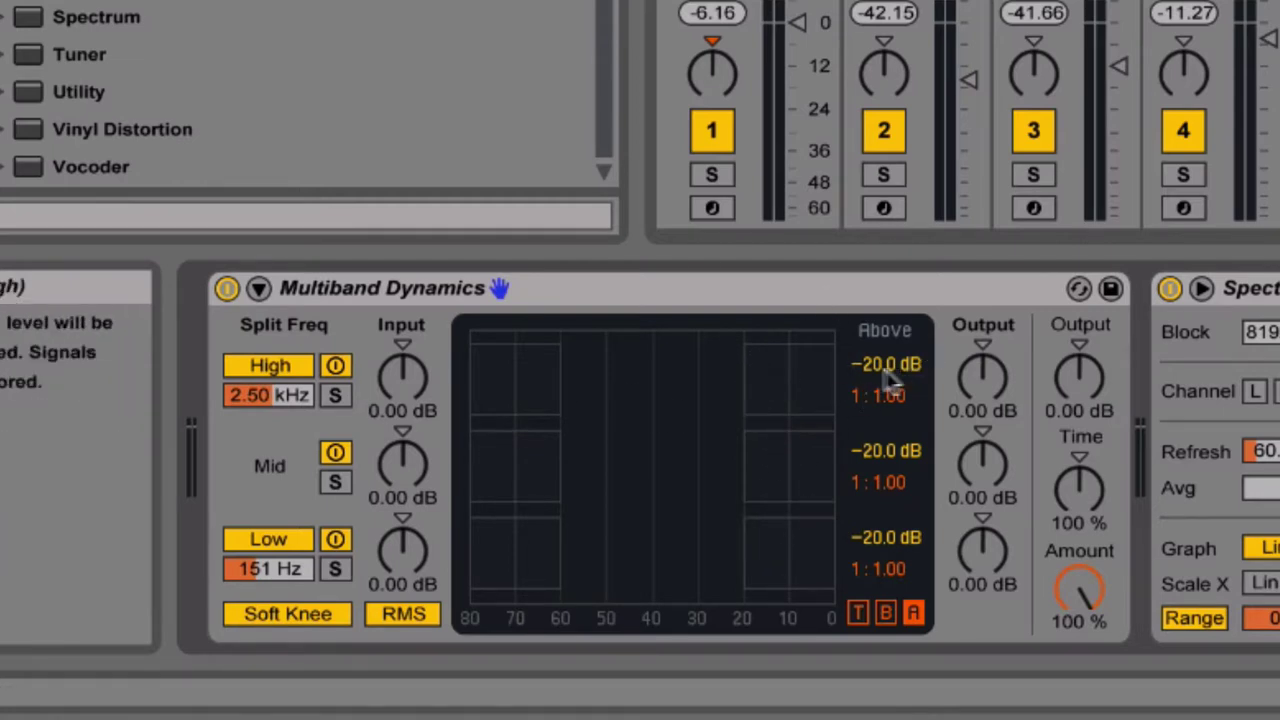
mouse_move(749, 366)
left_mouse_down()
mouse_move(670, 366)
mouse_move(751, 366)
left_mouse_up()
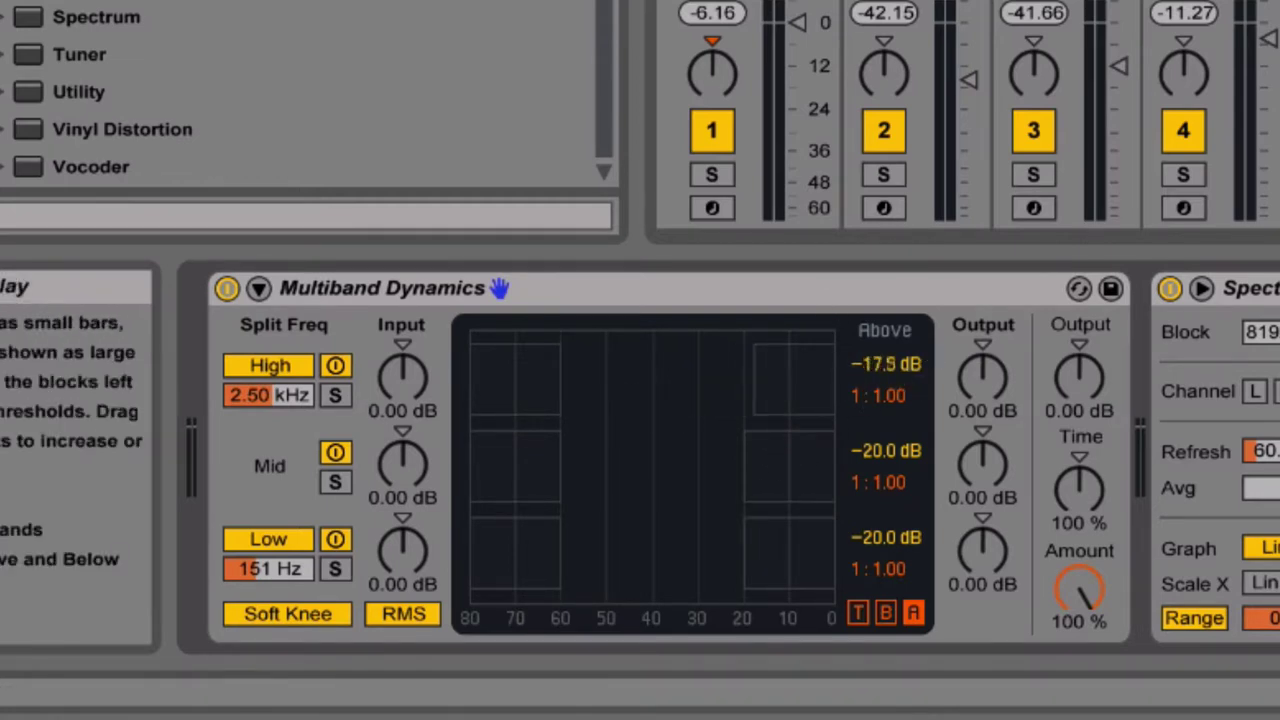
mouse_move(886, 364)
left_mouse_down()
mouse_move(886, 400)
mouse_move(886, 361)
left_mouse_up()
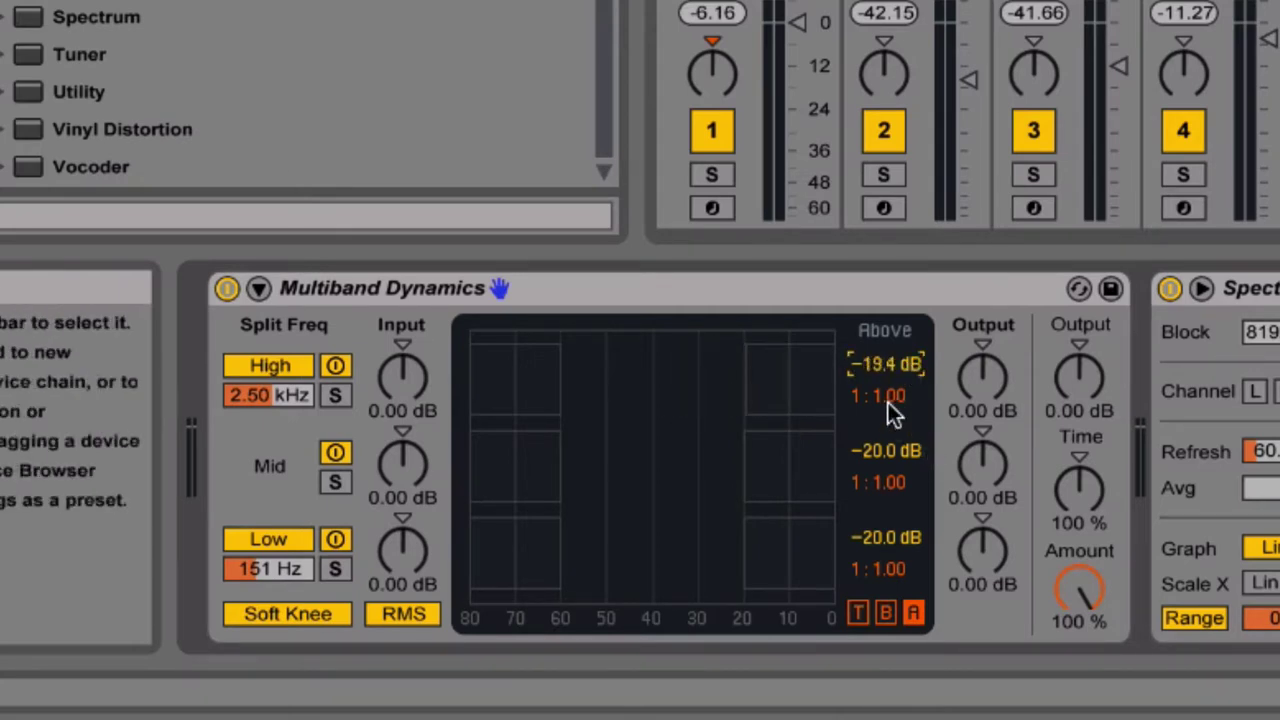
mouse_move(888, 402)
left_mouse_down()
mouse_move(888, 372)
mouse_move(893, 400)
left_mouse_up()
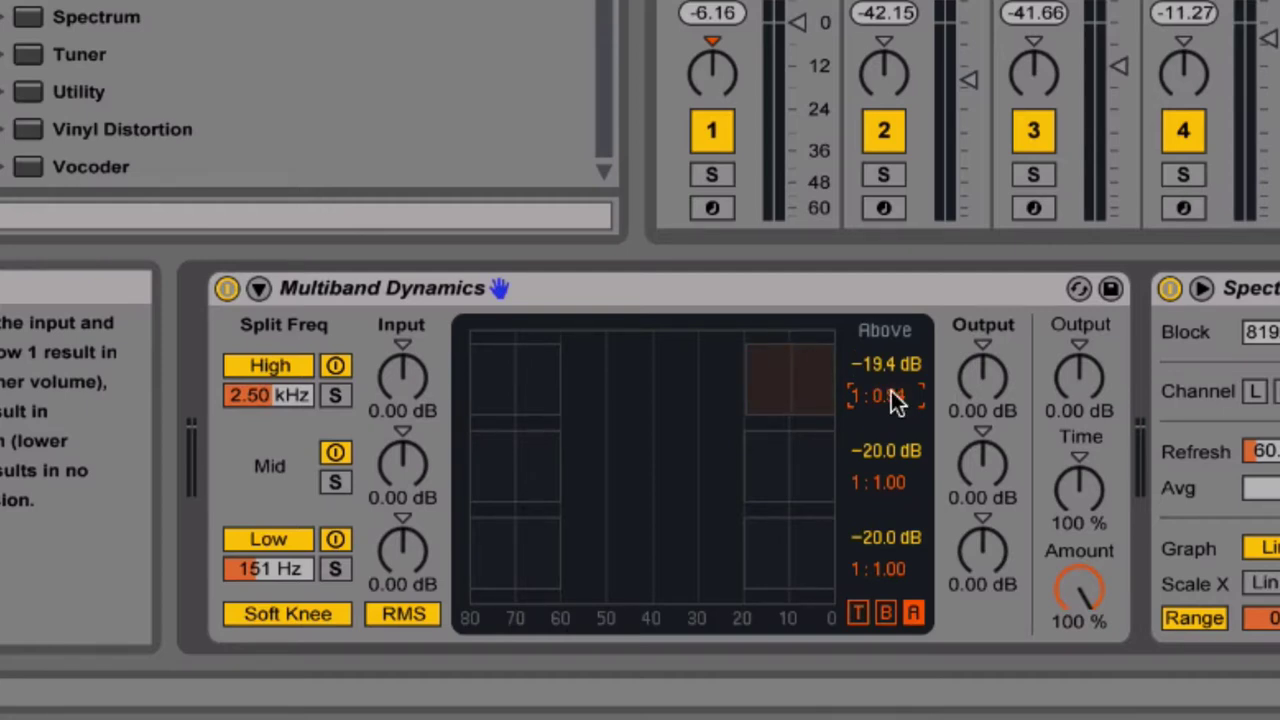
key("Delete")
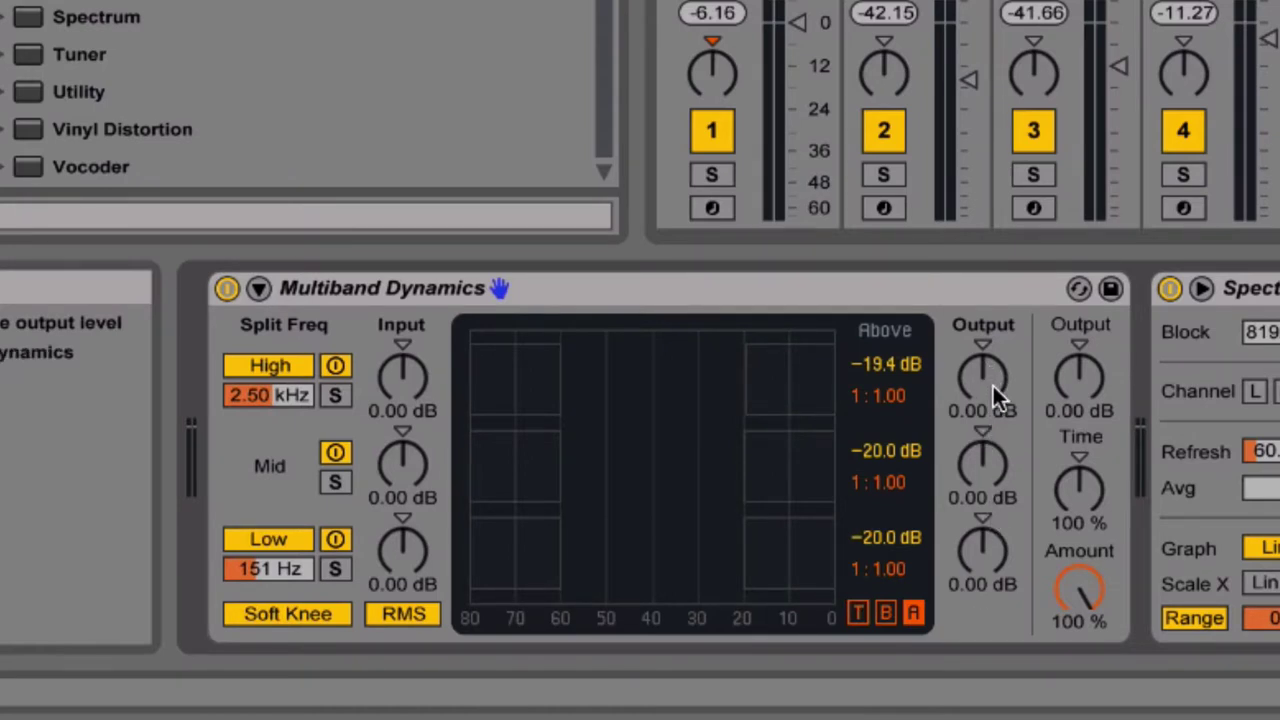
Try the high band output, overall output and Time controls, resetting them to 0.00 dB and 100 %
left_click_drag(993, 386, 993, 352)
key("Delete")
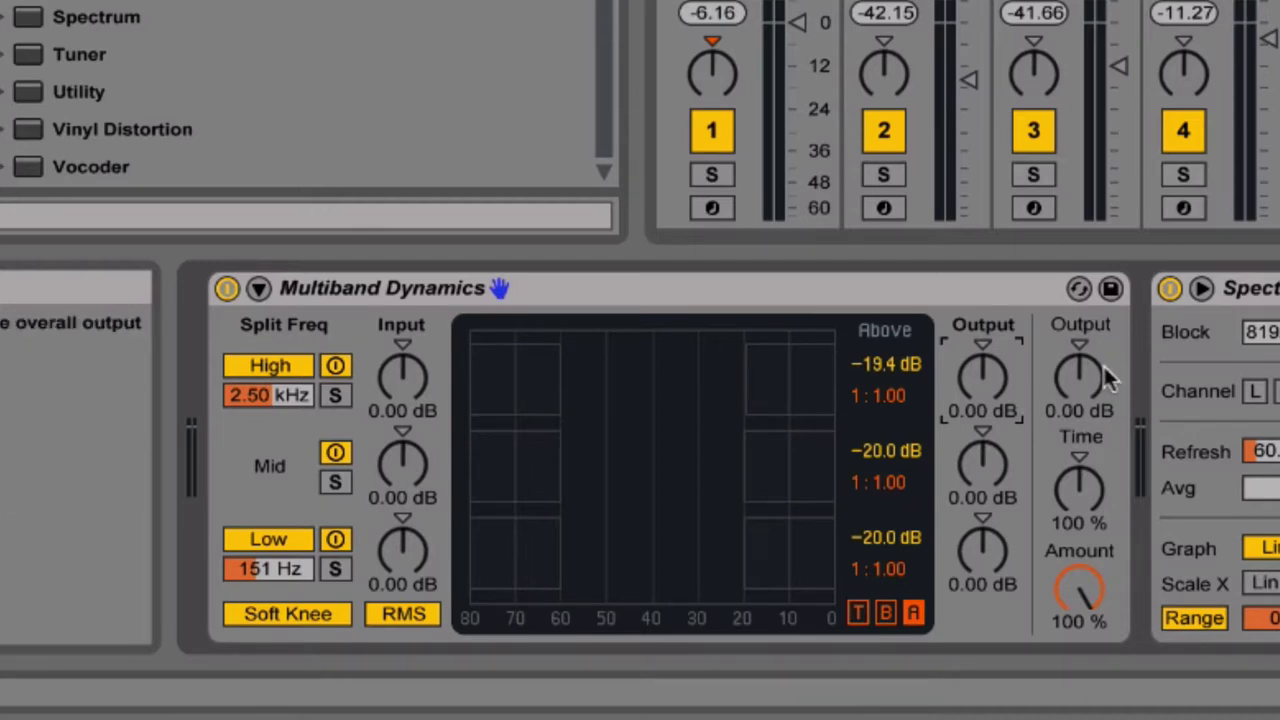
left_click(1080, 378)
mouse_move(1080, 378)
left_mouse_down()
mouse_move(1080, 351)
mouse_move(1080, 380)
left_mouse_up()
left_click(1087, 478)
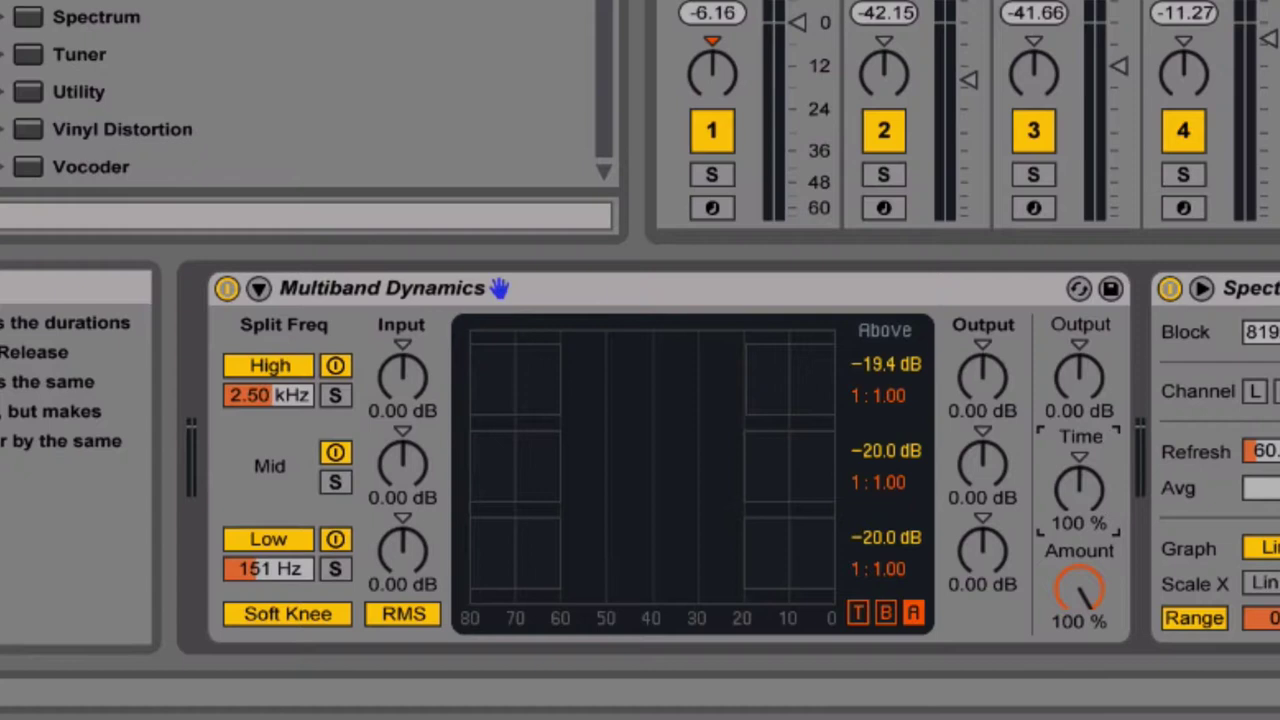
mouse_move(1079, 485)
left_mouse_down()
mouse_move(1079, 455)
mouse_move(1079, 510)
left_mouse_up()
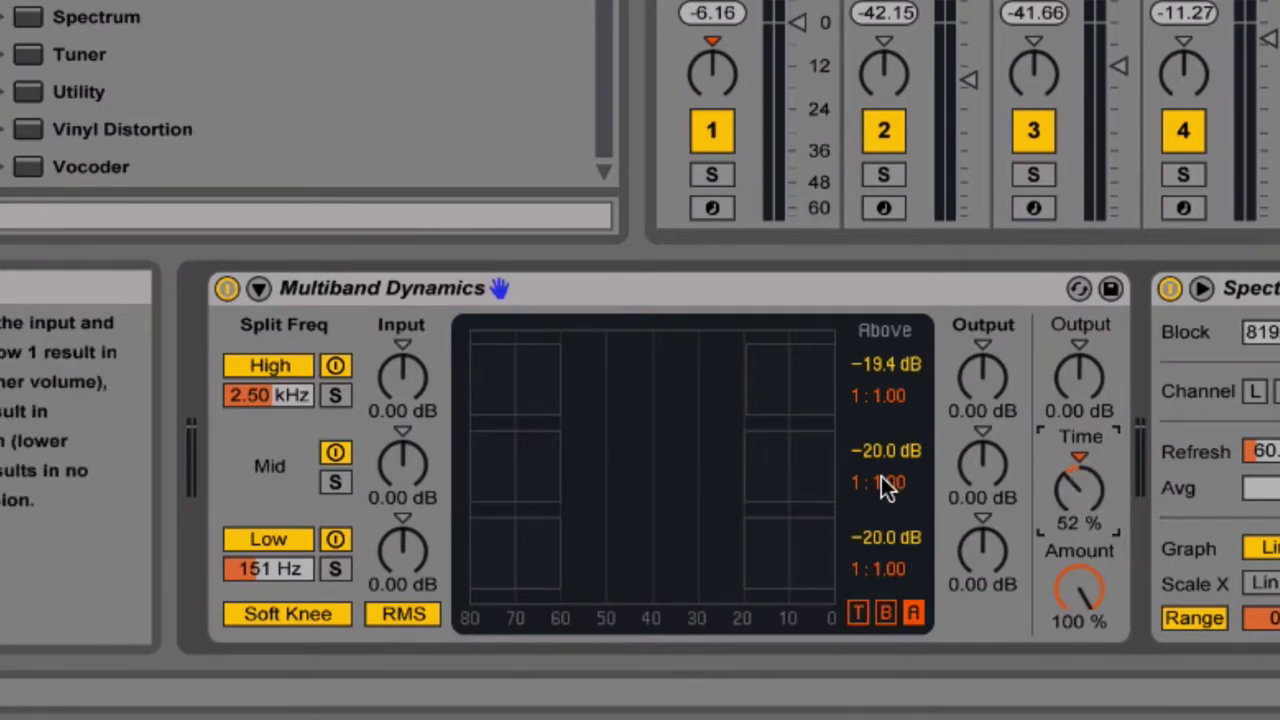
left_click(1080, 458)
key("Delete")
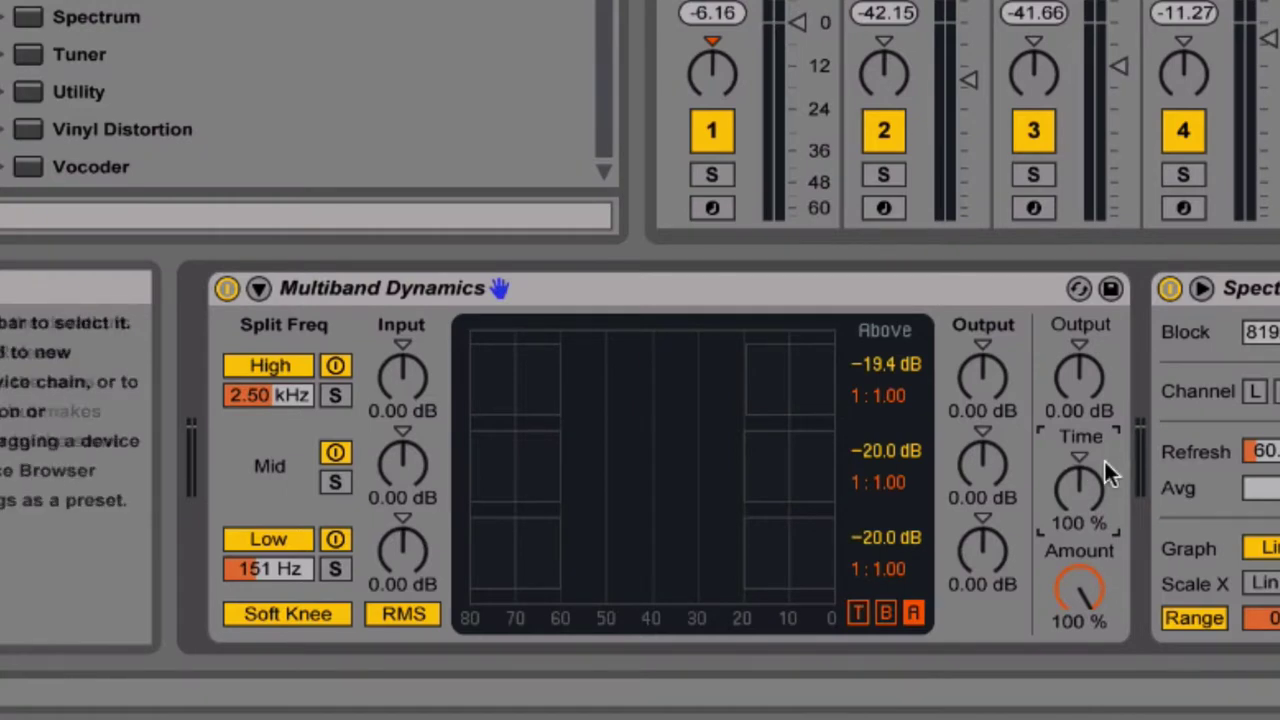
Sweep Amount to about 33 % and half, restore 100 %, and reset the high threshold to -20.0 dB
mouse_move(1080, 586)
left_mouse_down()
mouse_move(1080, 680)
mouse_move(1080, 583)
left_mouse_up()
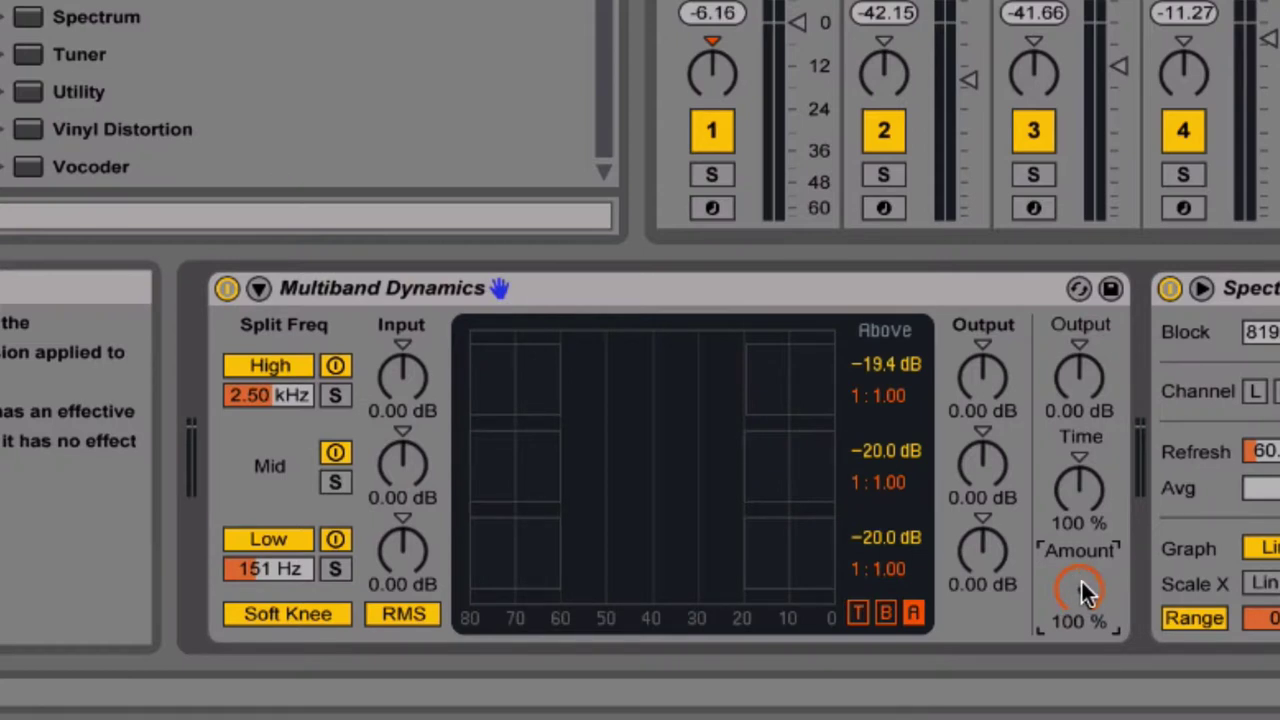
left_click_drag(1078, 583, 1078, 680)
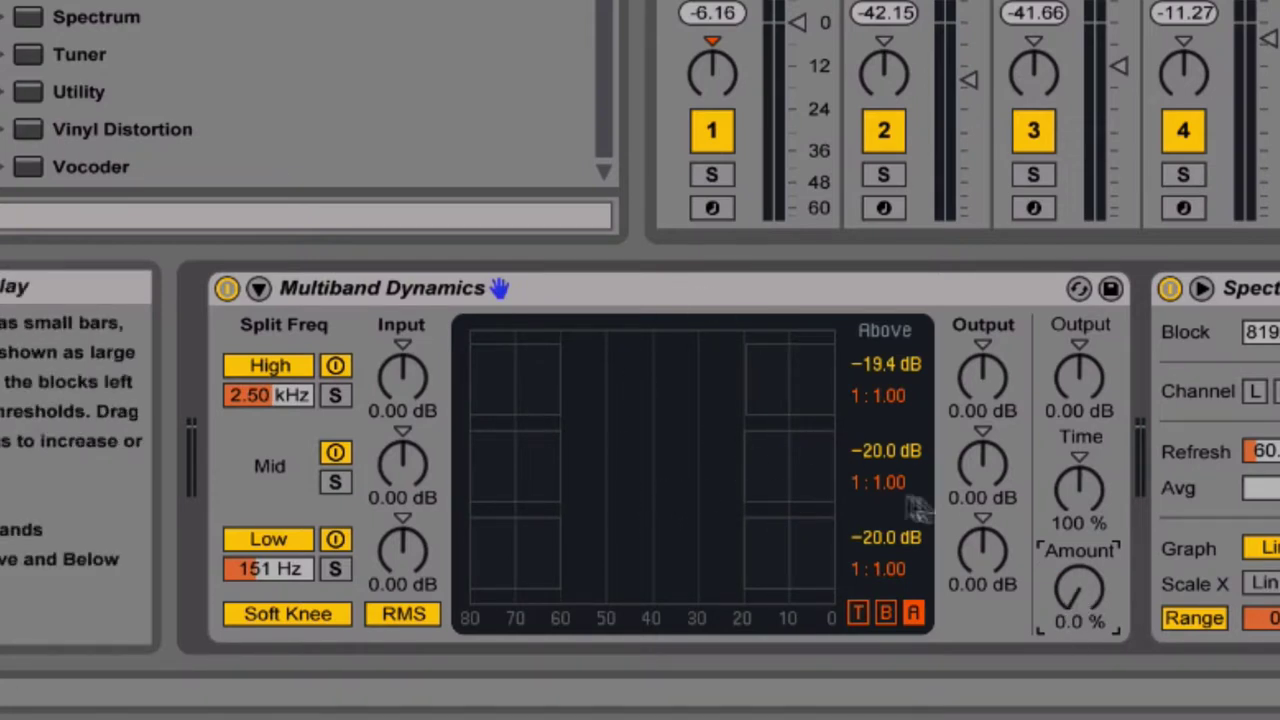
left_click_drag(1078, 590, 1081, 584)
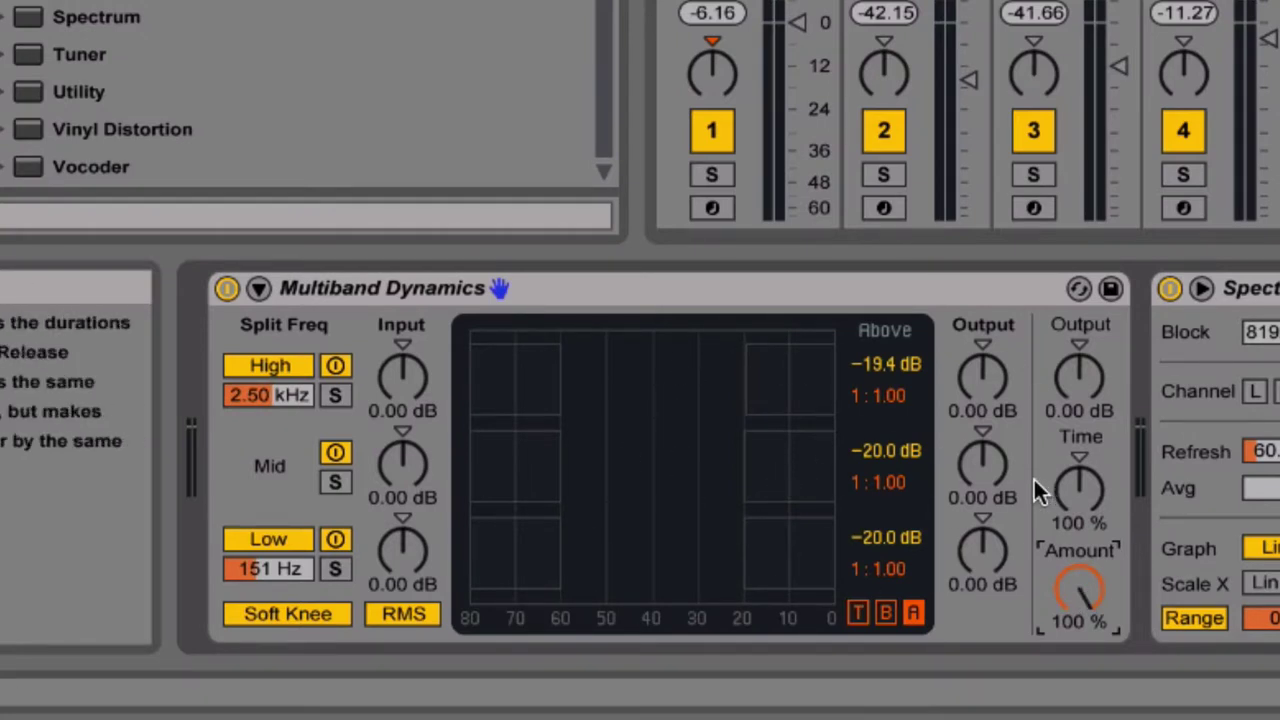
left_click_drag(1115, 595, 1090, 642)
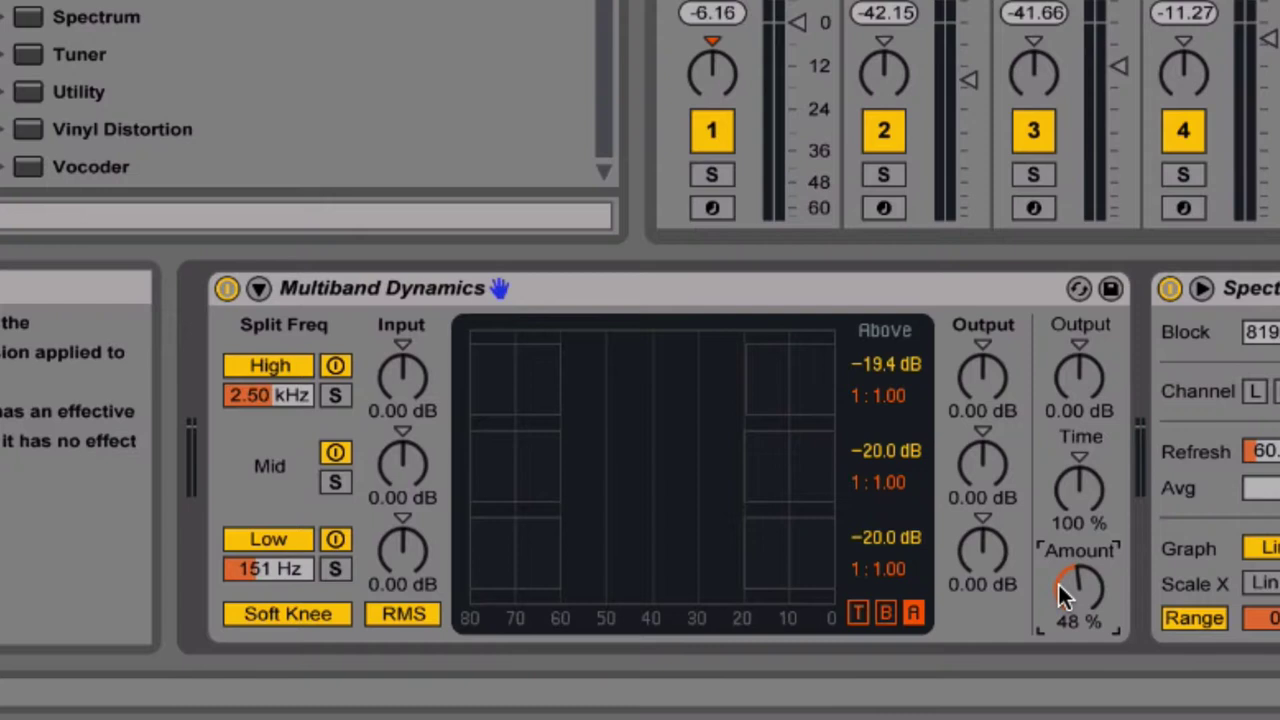
left_click_drag(1062, 595, 1062, 540)
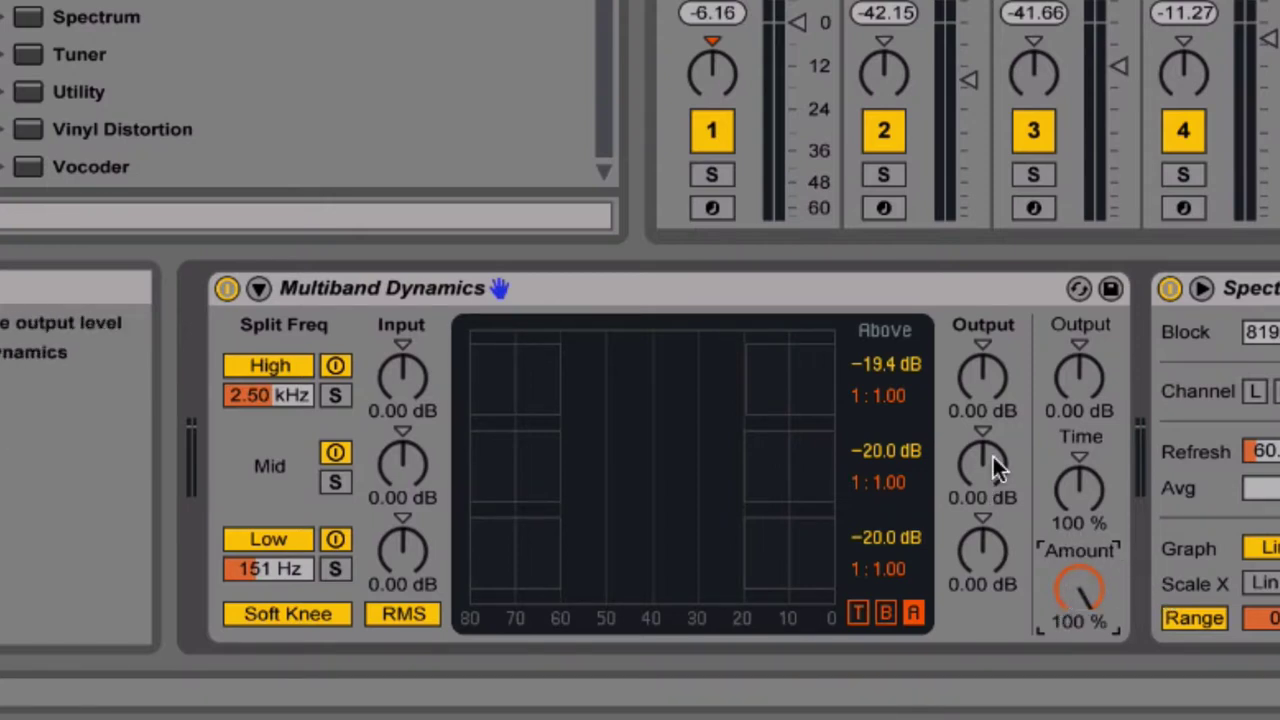
left_click(893, 364)
key("Delete")
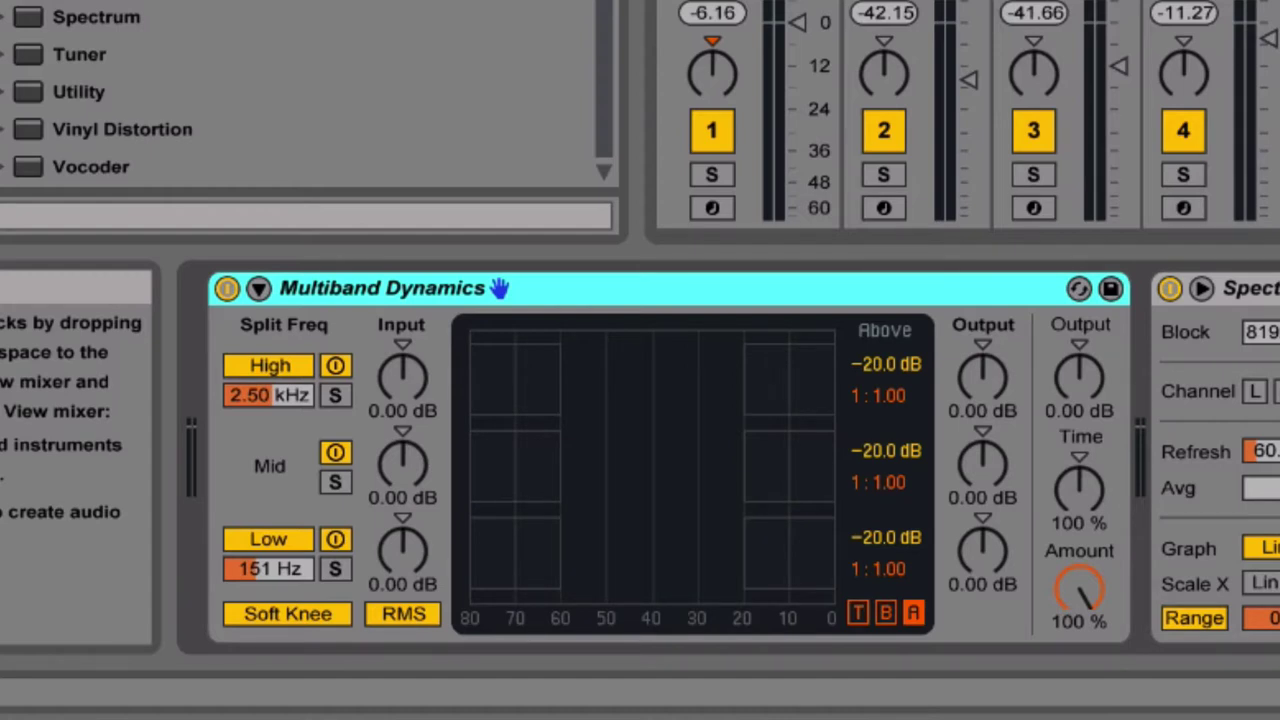
Play the drums briefly, then solo the Low band and audition it alone
key("space")
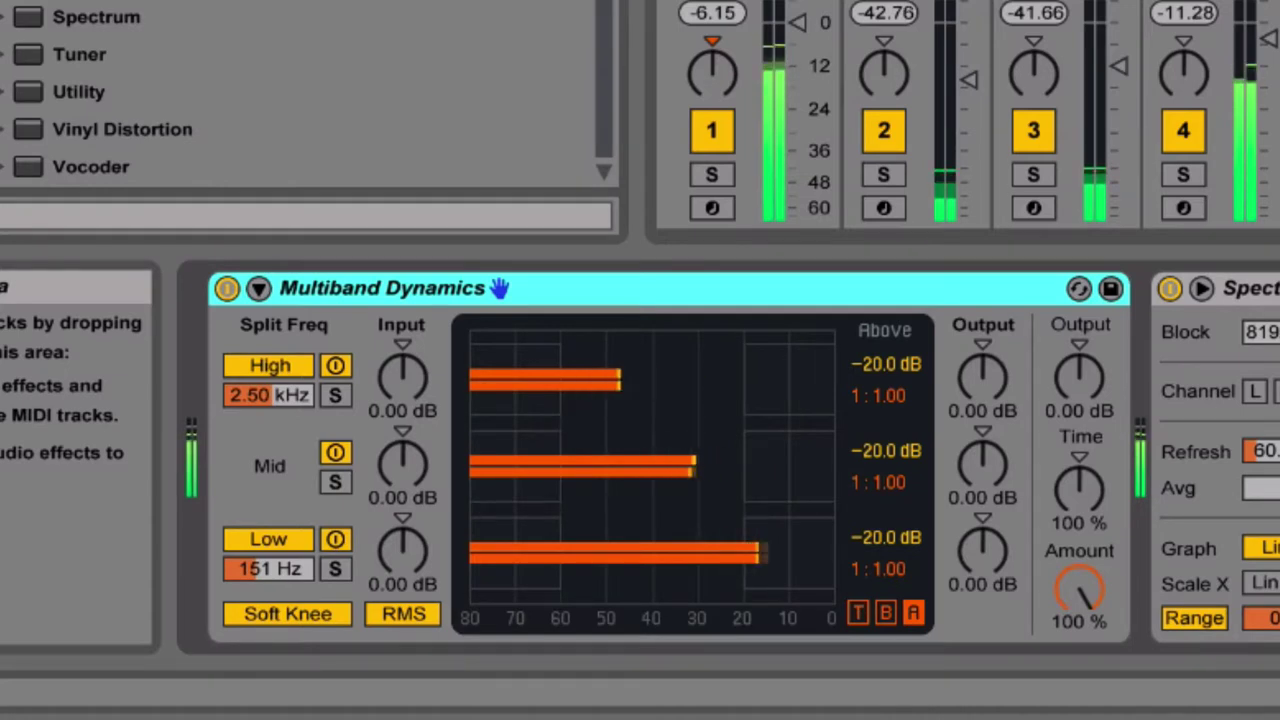
key("space")
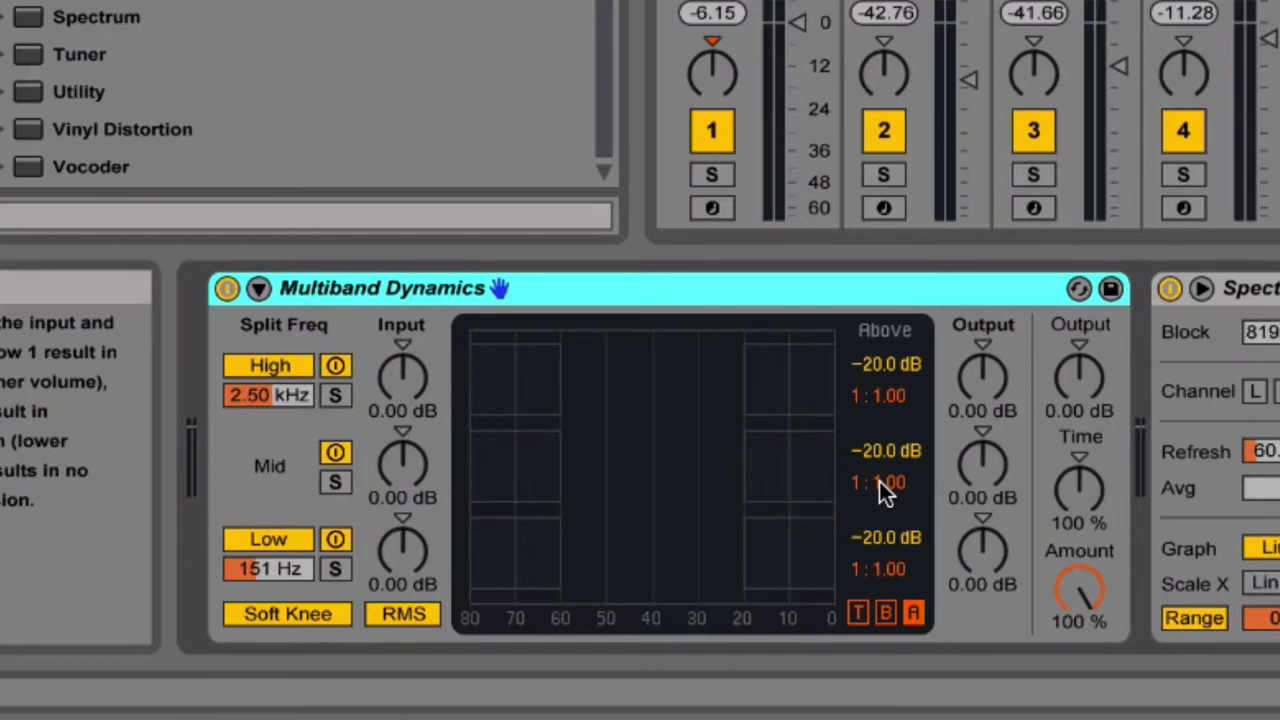
left_click(334, 569)
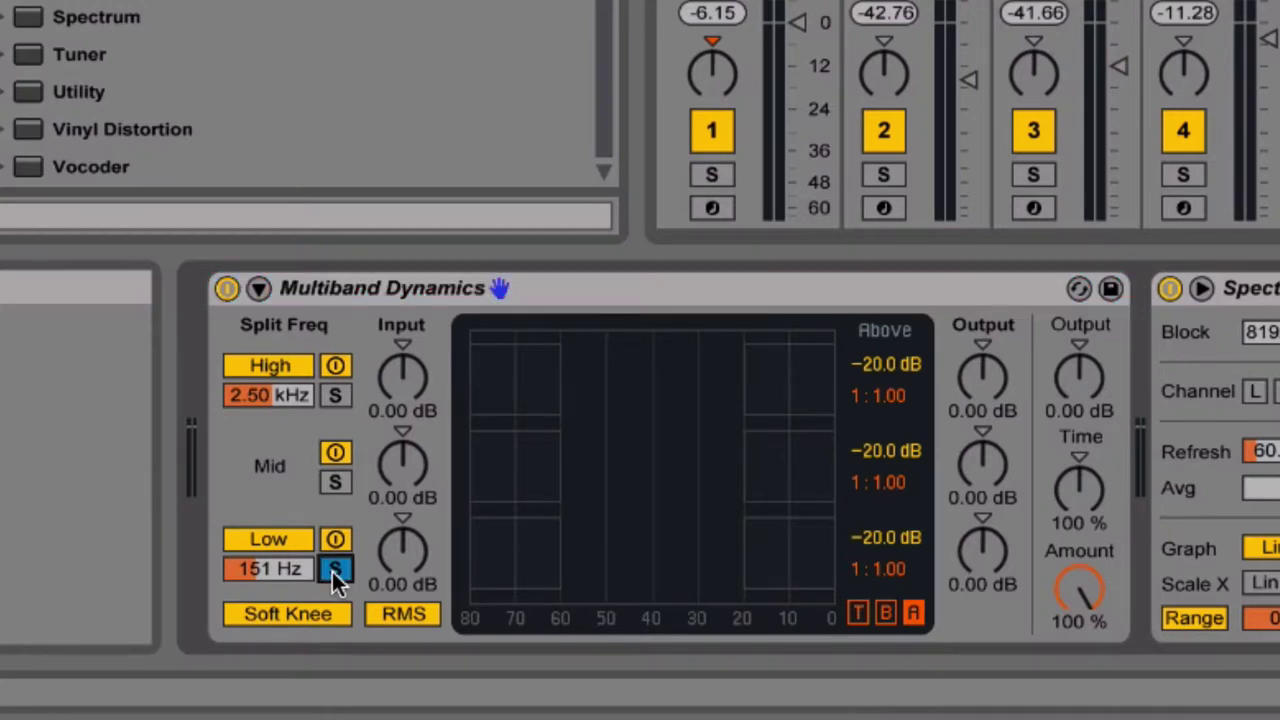
key("space")
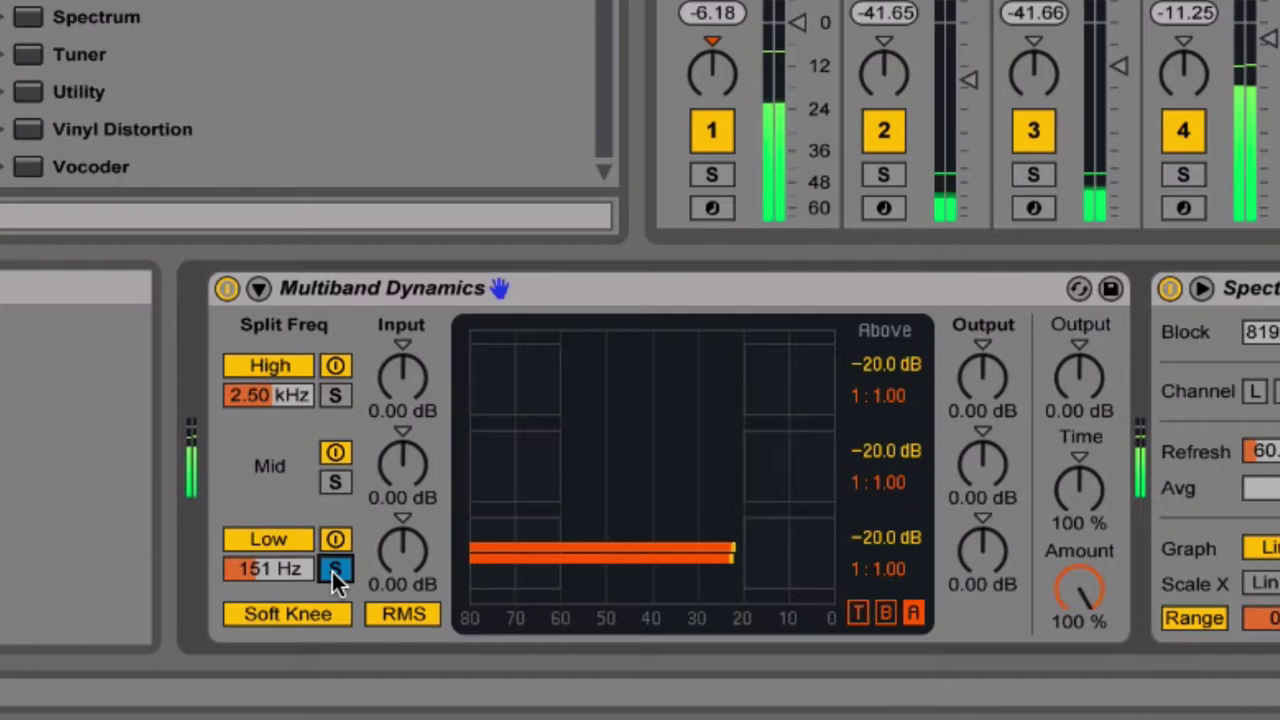
key("space")
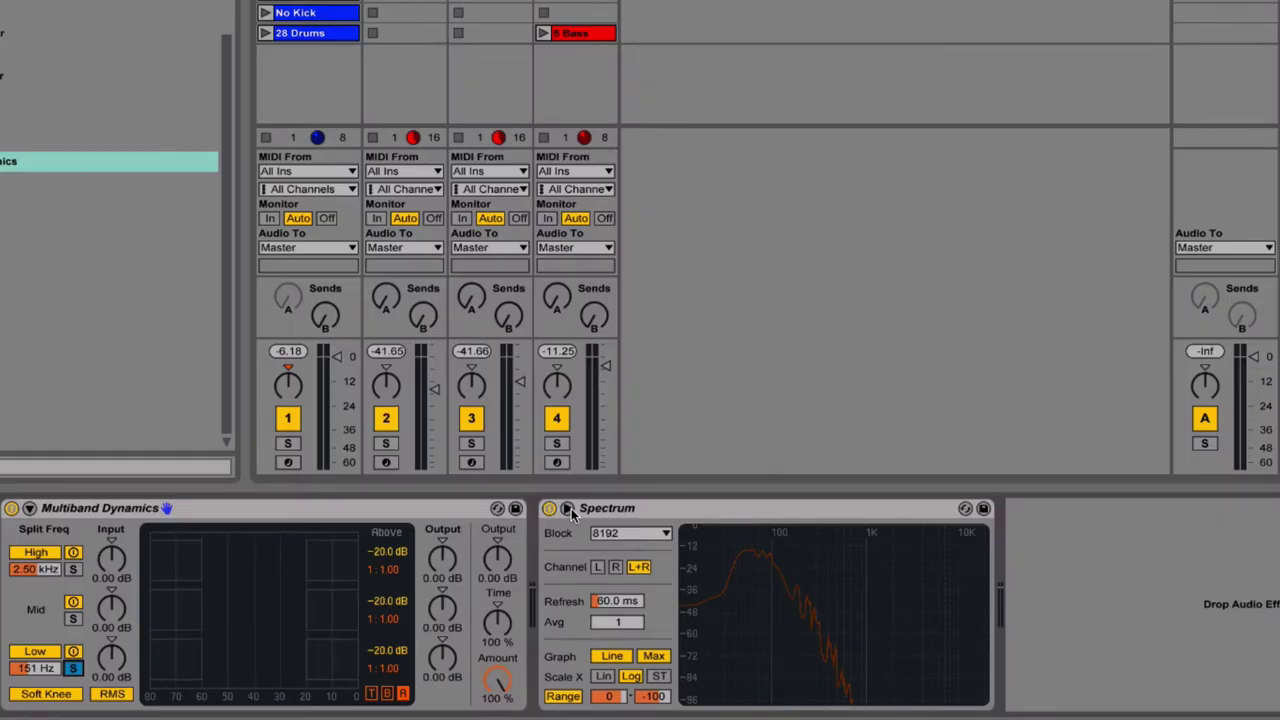
Expand the Spectrum graph into the main area and play the drums to watch it
left_click(567, 508)
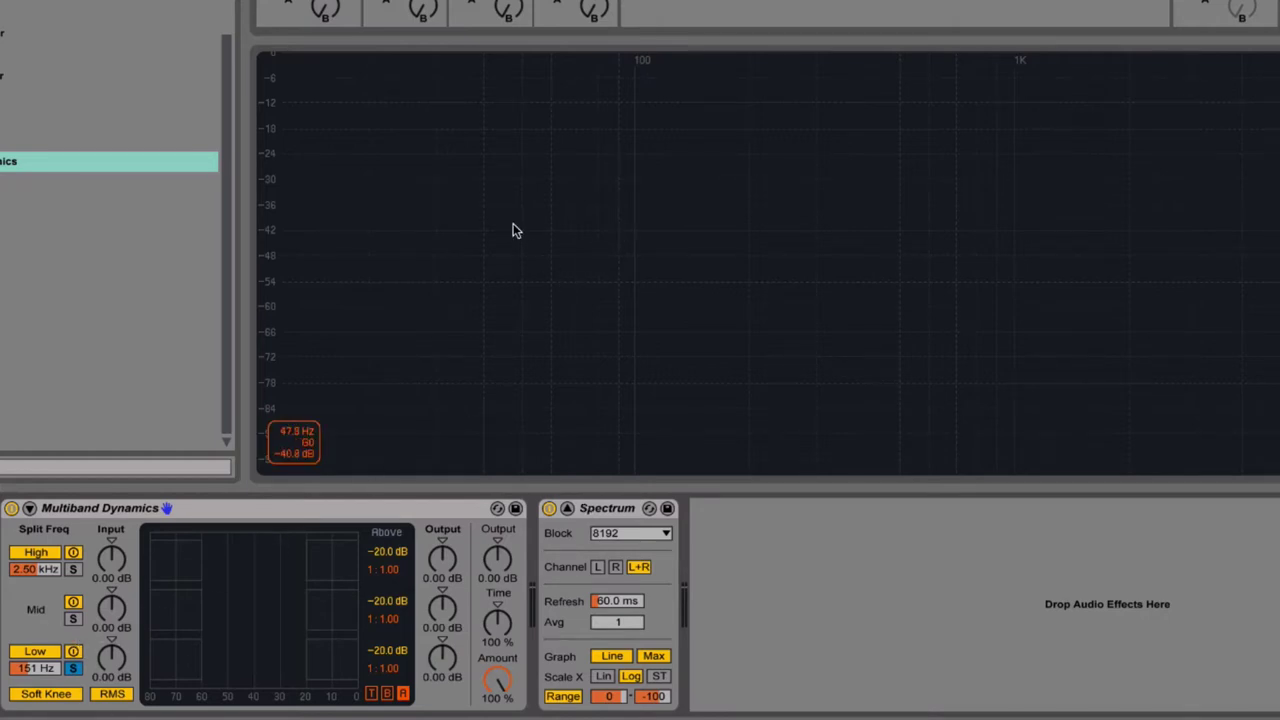
key("space")
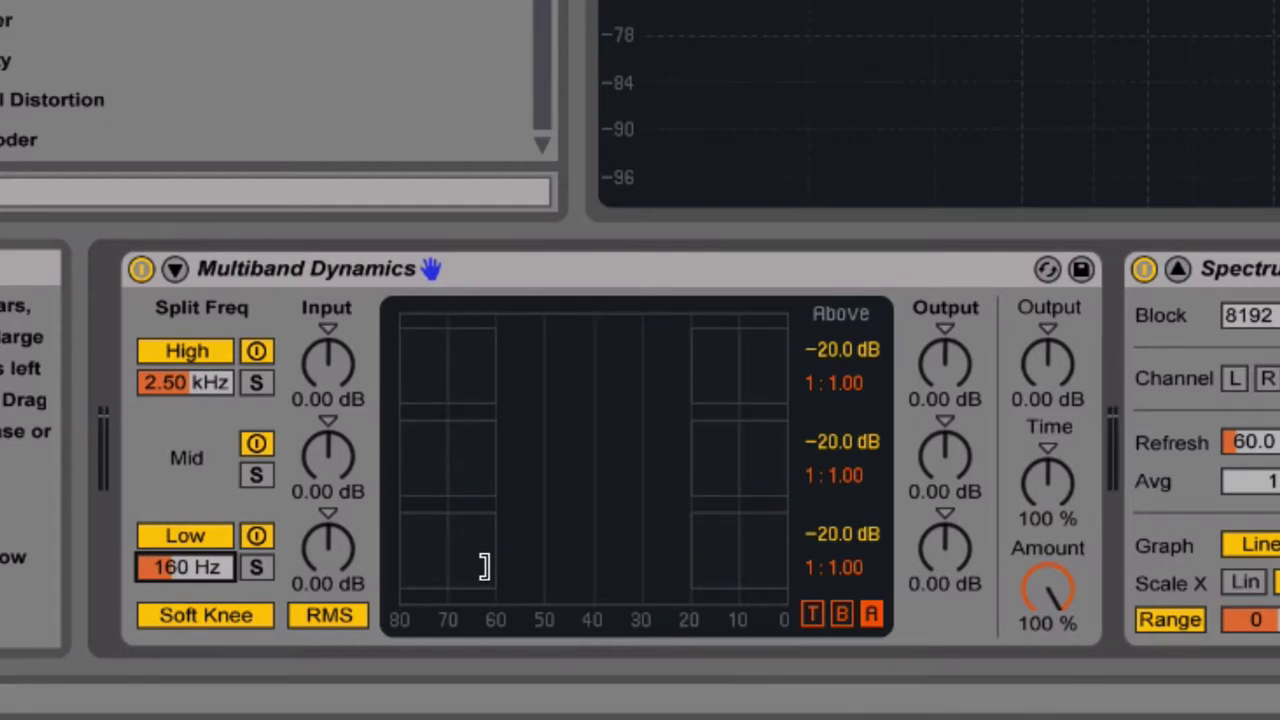
Solo the Low band at the 160 Hz split and play the drums
left_click(256, 567)
key("space")
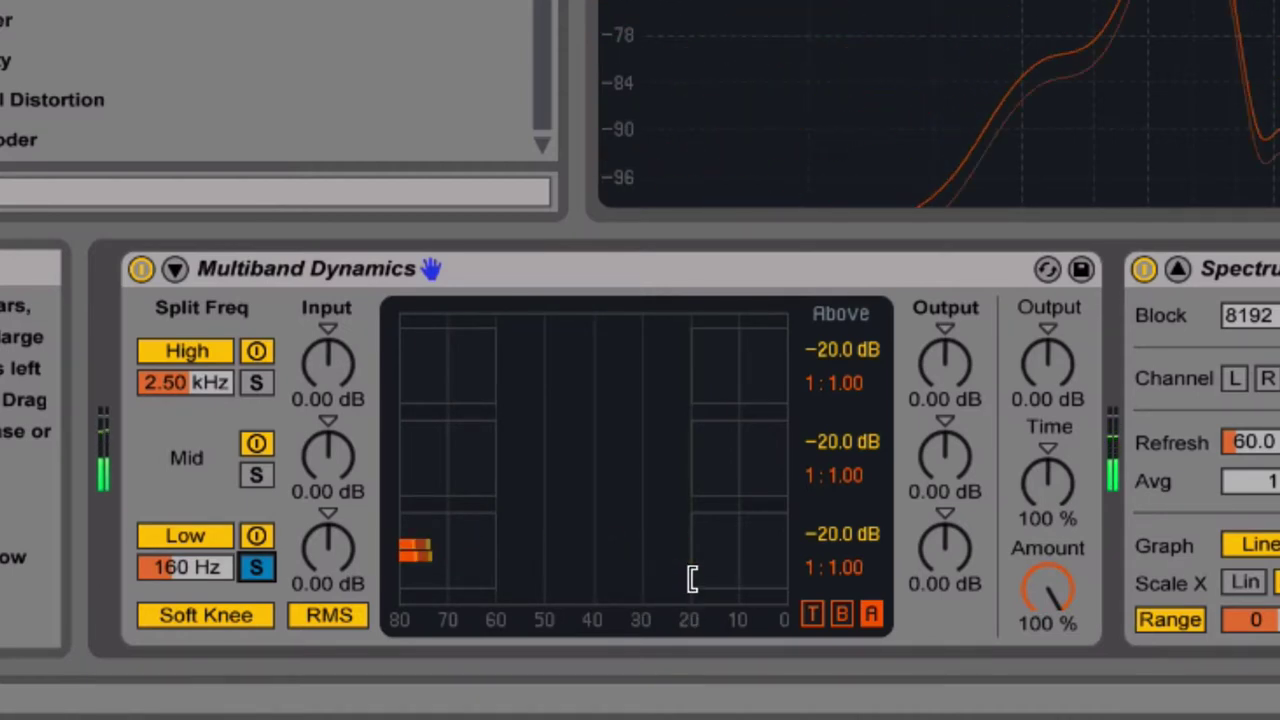
Drag the Low band's Above threshold up to -17.8 dB and audition the soloed drums
left_click_drag(843, 534, 843, 523)
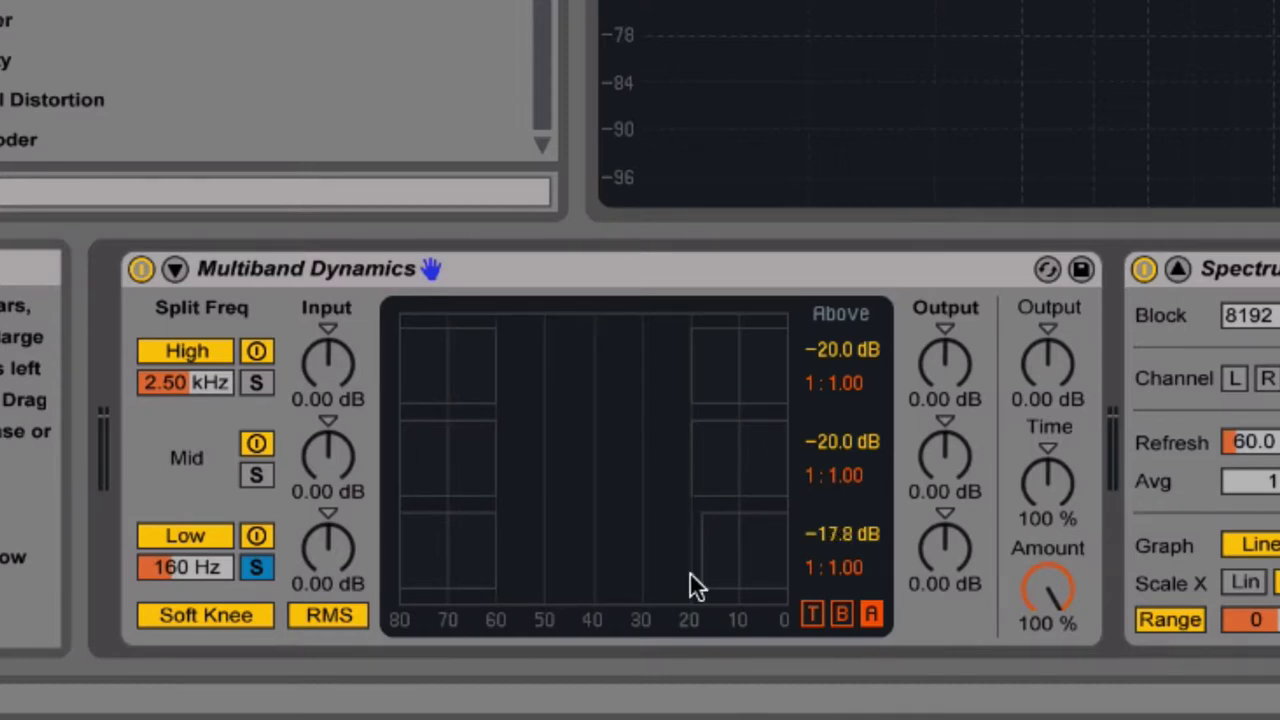
key("space")
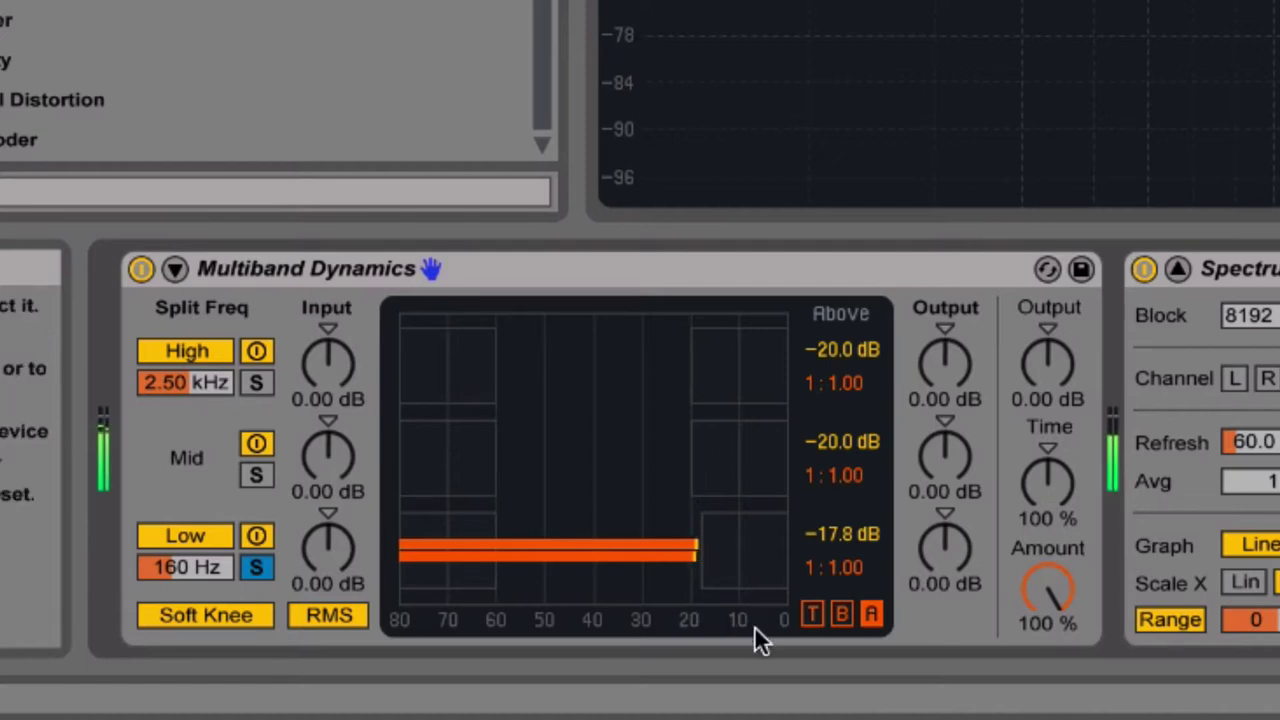
Drag the Low band's Above ratio up from 1:1.00 to 1:2.00
left_click_drag(745, 550, 745, 529)
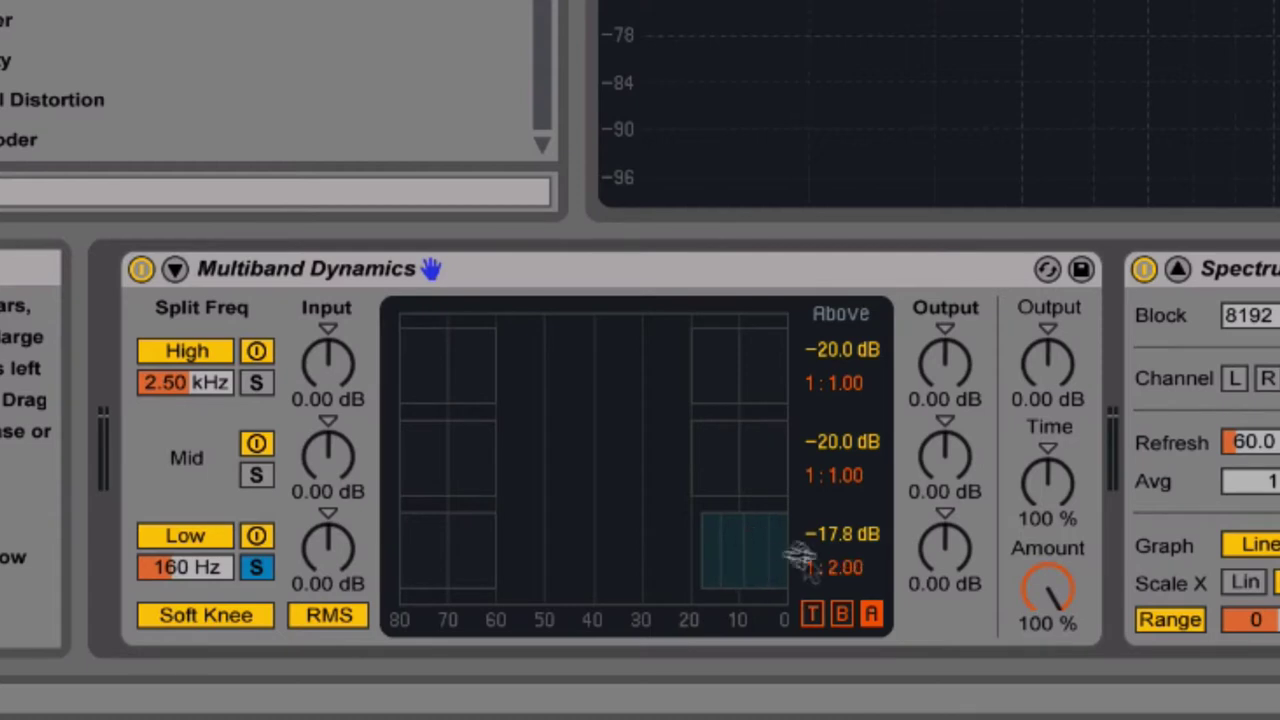
left_click_drag(832, 567, 832, 569)
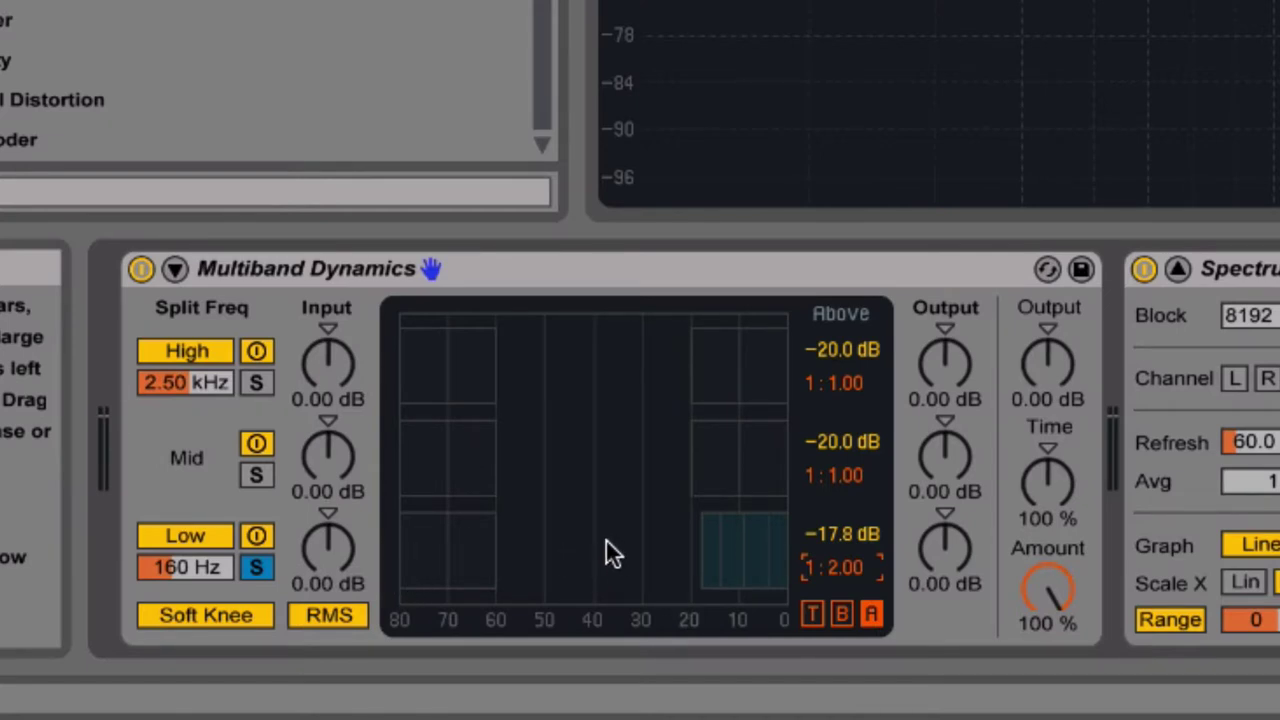
Play the drums and ease the Low band's Above ratio from 1:2.00 down to 1:1.43
key("space")
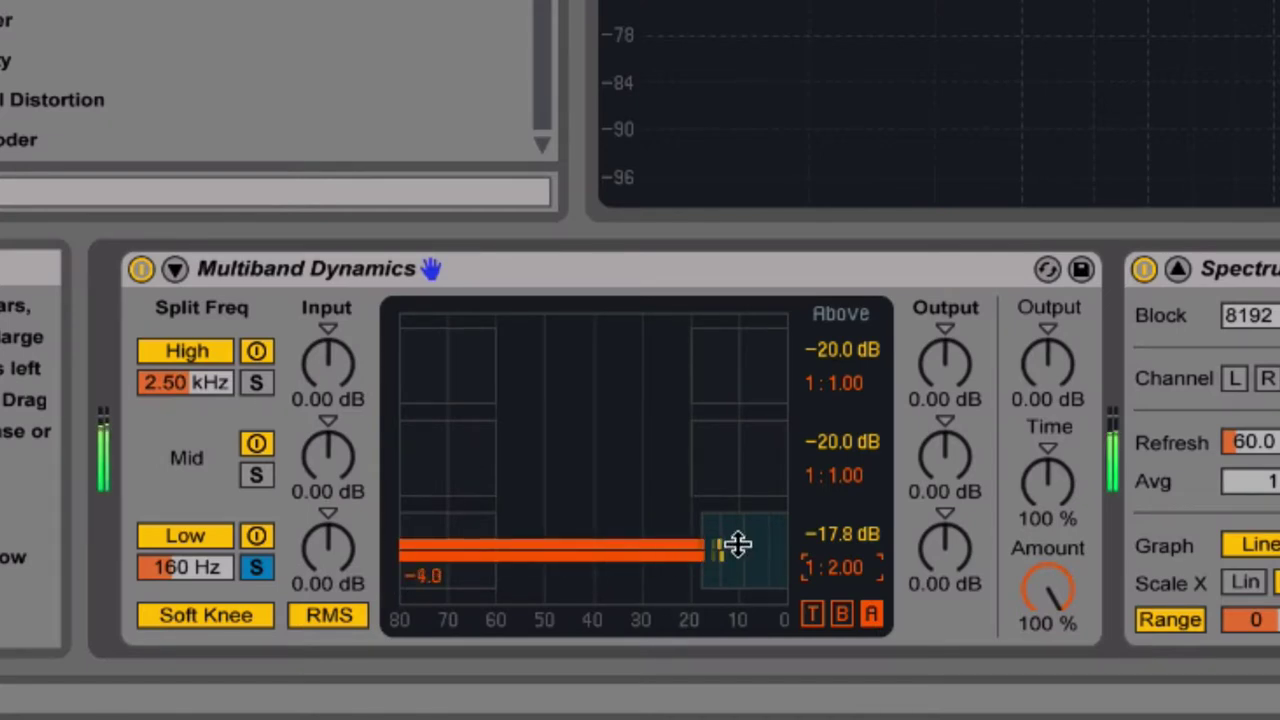
mouse_move(754, 540)
left_mouse_down()
mouse_move(754, 570)
mouse_move(751, 554)
left_mouse_up()
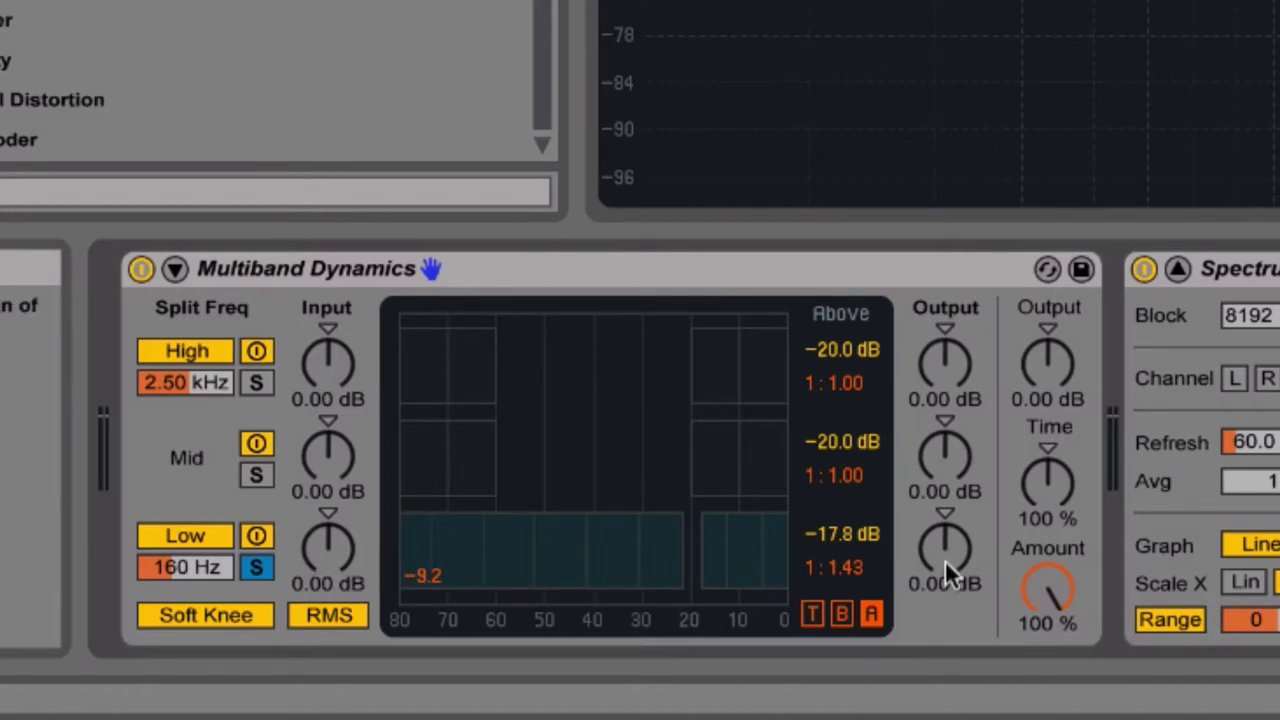
Show the Below settings and give the Low band a 1:1.20 Below ratio at -21.5 dB
left_click(842, 614)
left_click(846, 567)
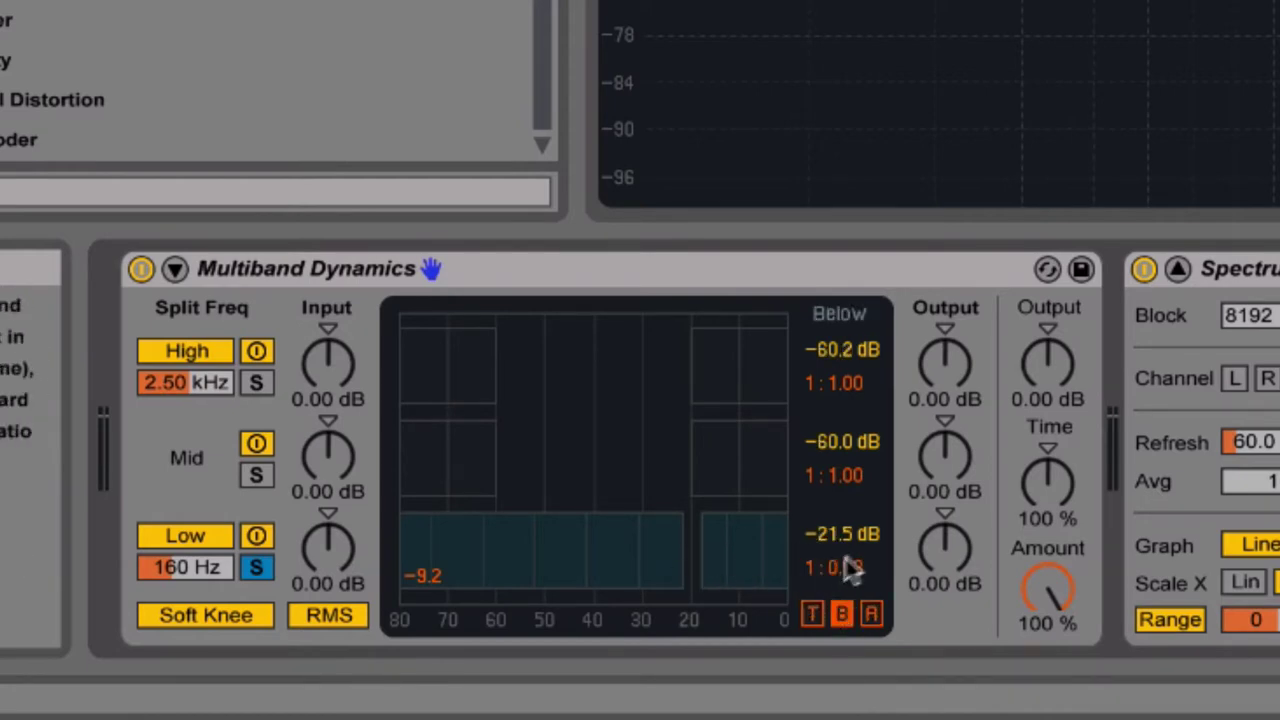
key("Return")
key("Delete")
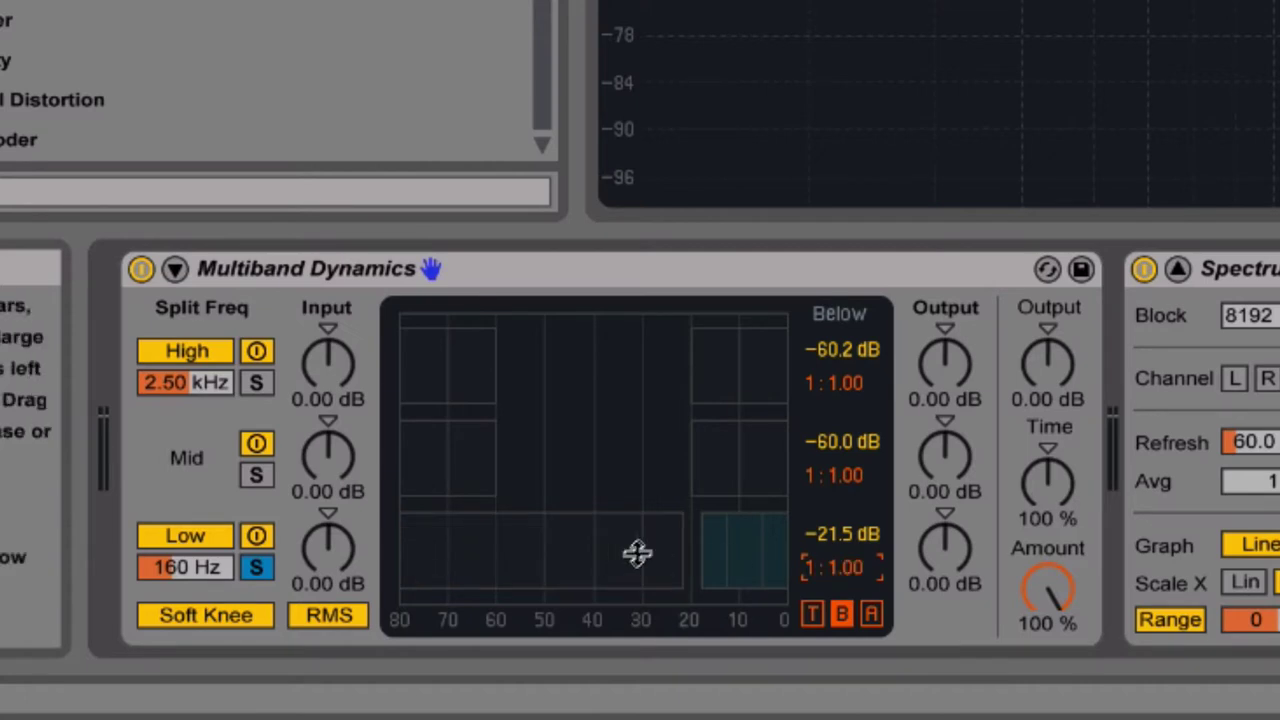
left_click_drag(597, 580, 597, 542)
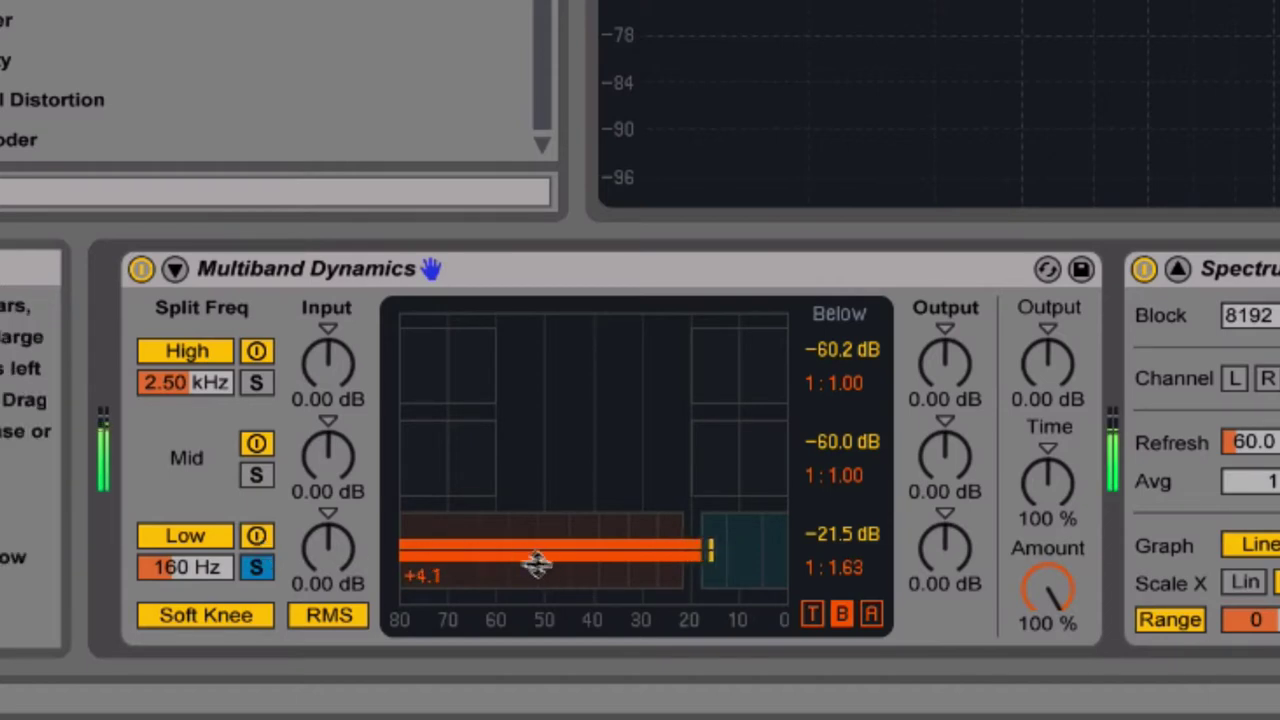
left_click_drag(537, 563, 528, 560)
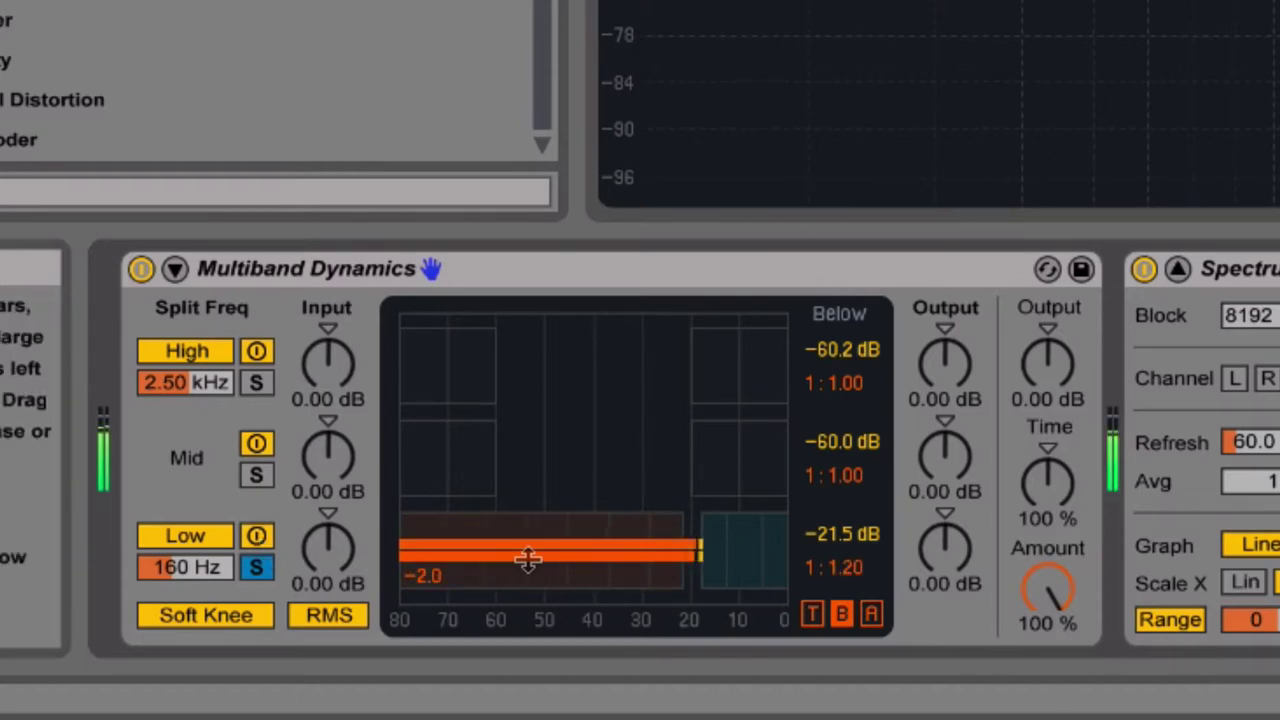
left_click(256, 537)
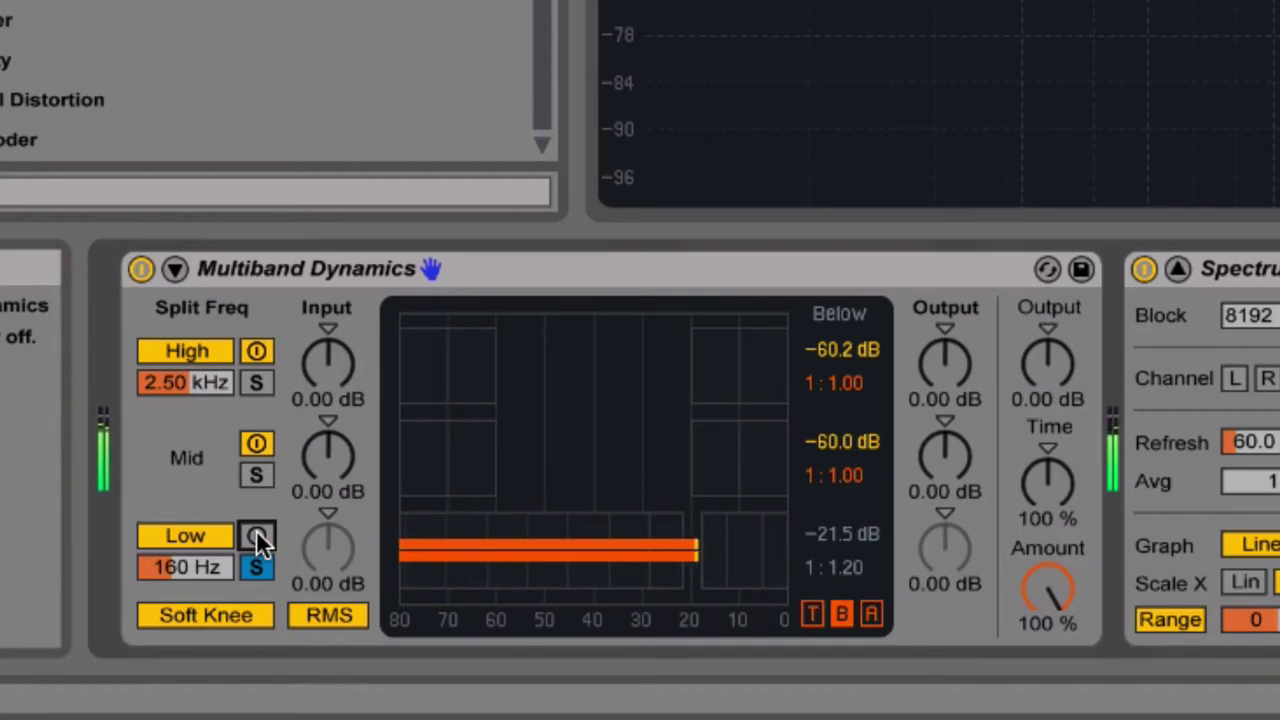
left_click(256, 537)
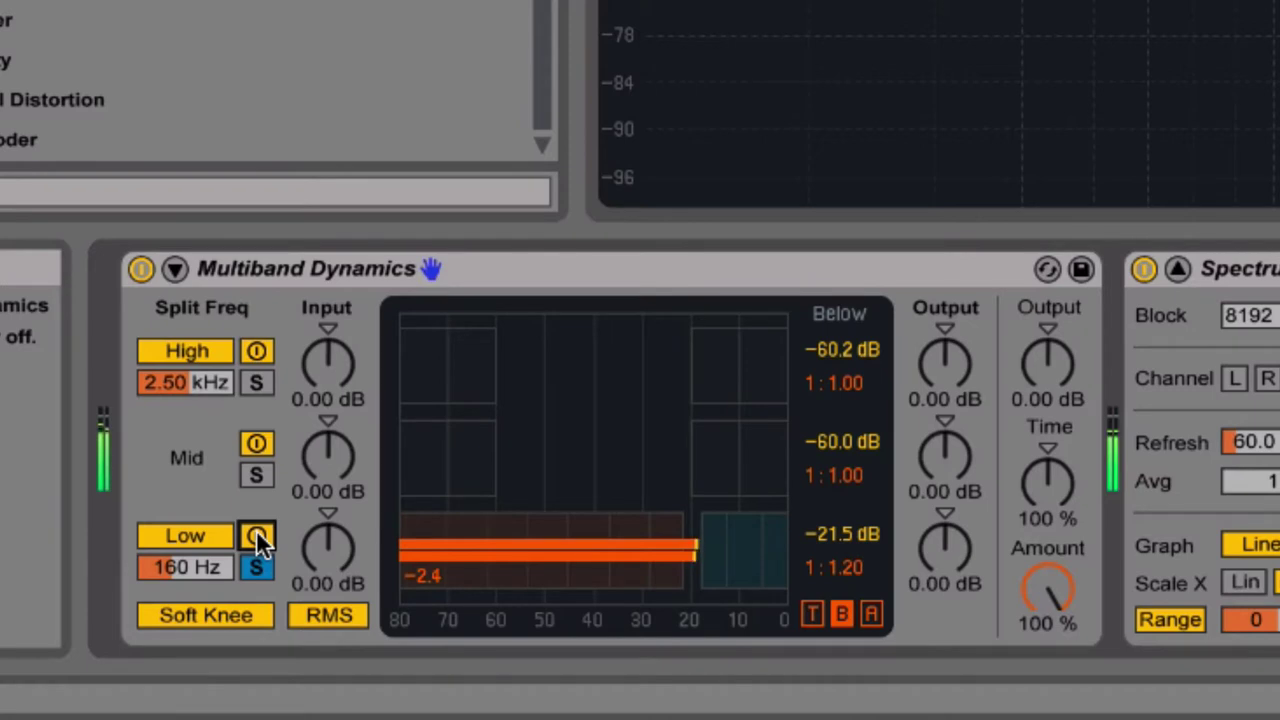
left_click(256, 537)
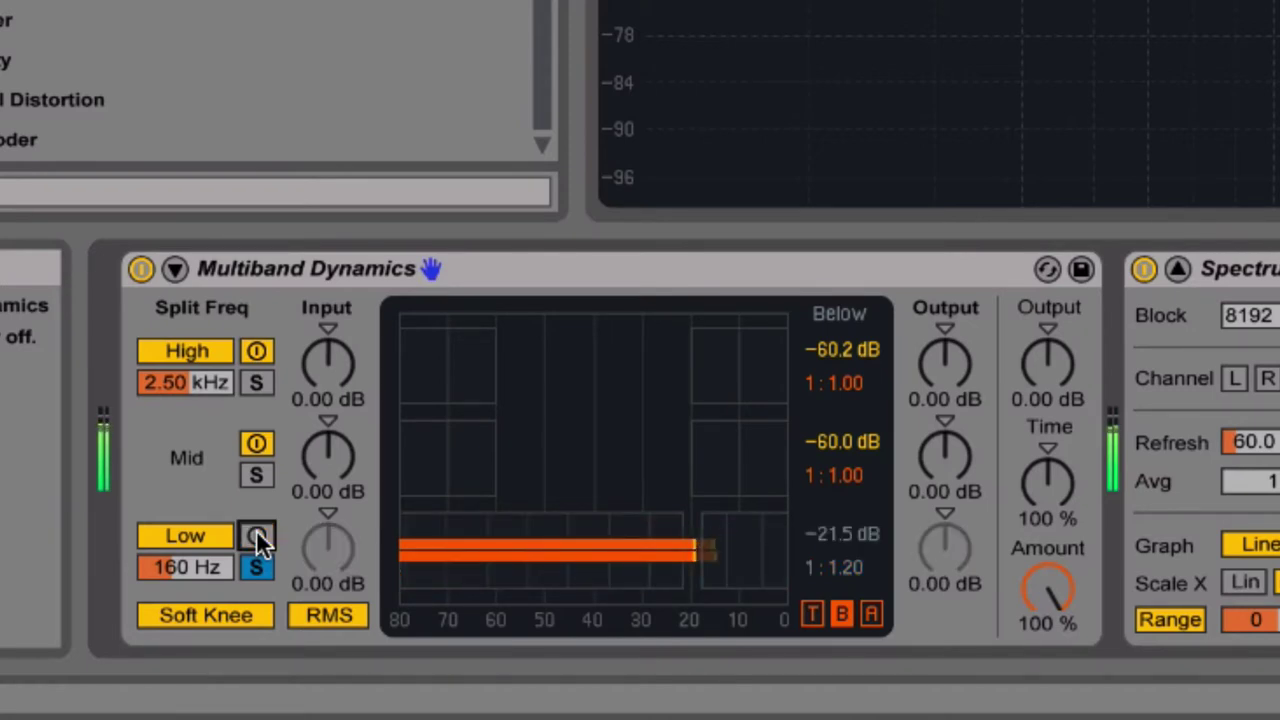
left_click(256, 537)
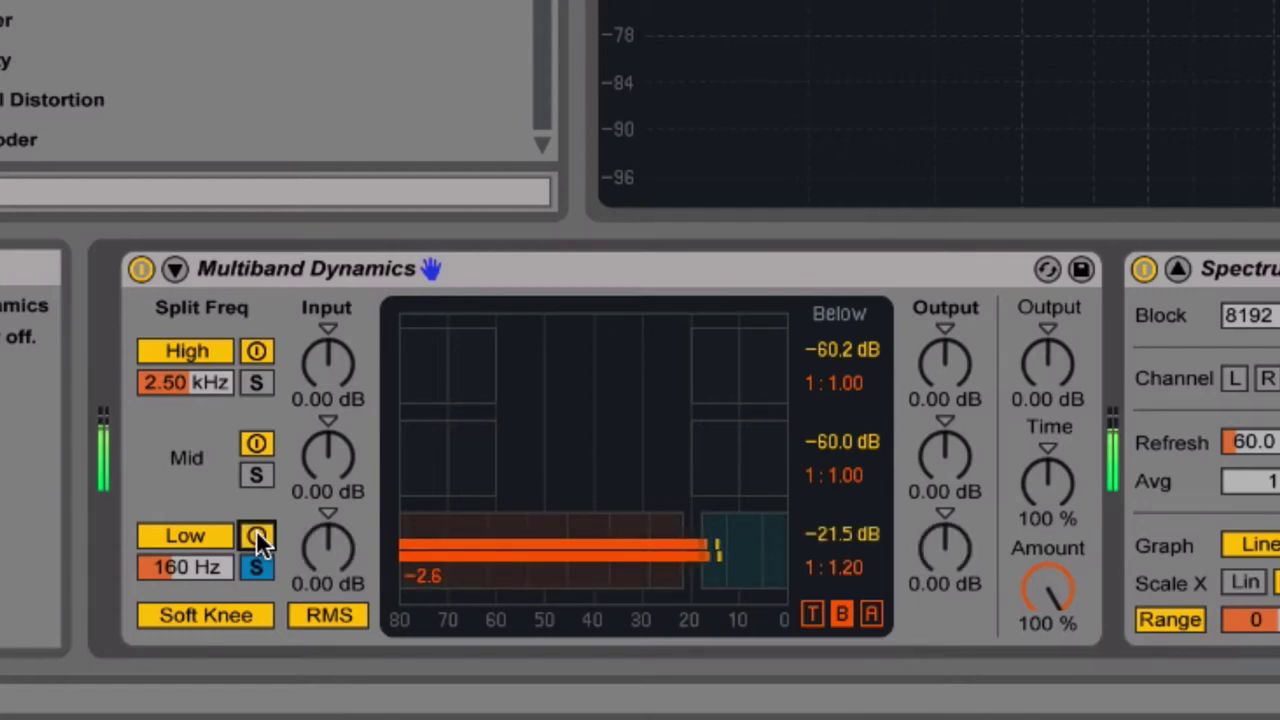
Reset the Low band output gain and set it to 1.50 dB, A/B-ing the band and leaving it off
left_click(940, 580)
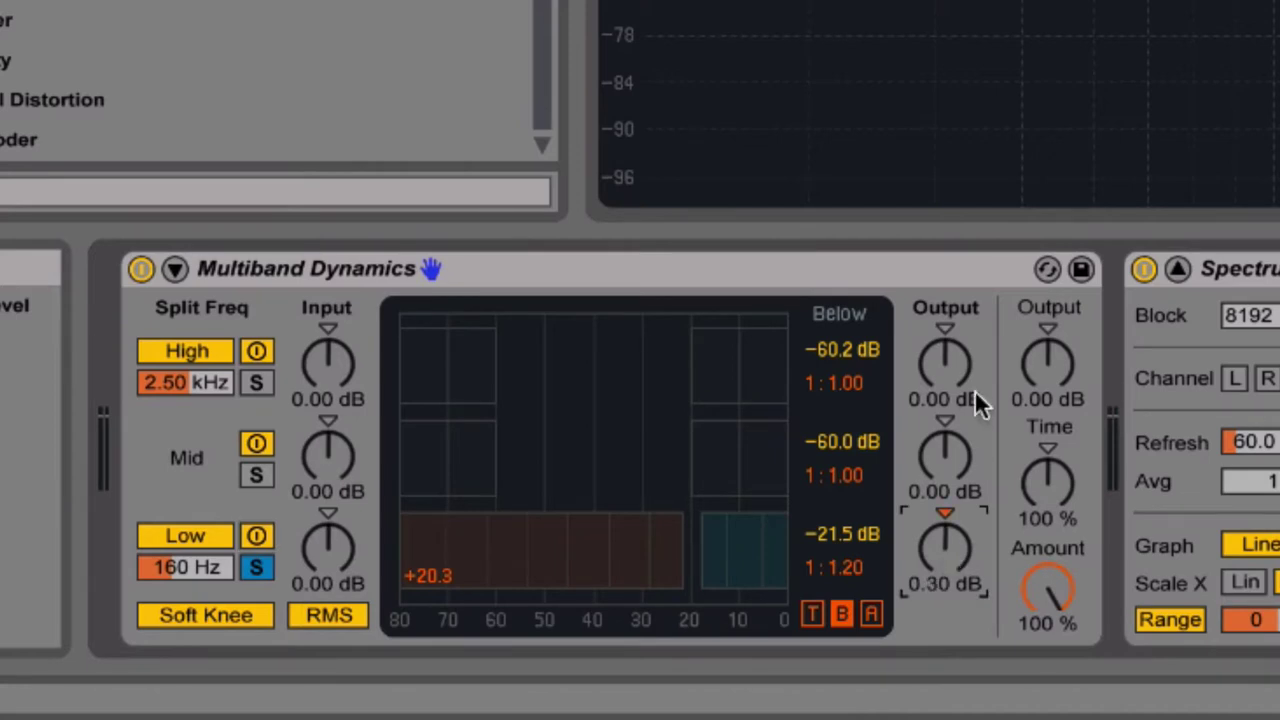
key("Delete")
left_click_drag(953, 548, 953, 516)
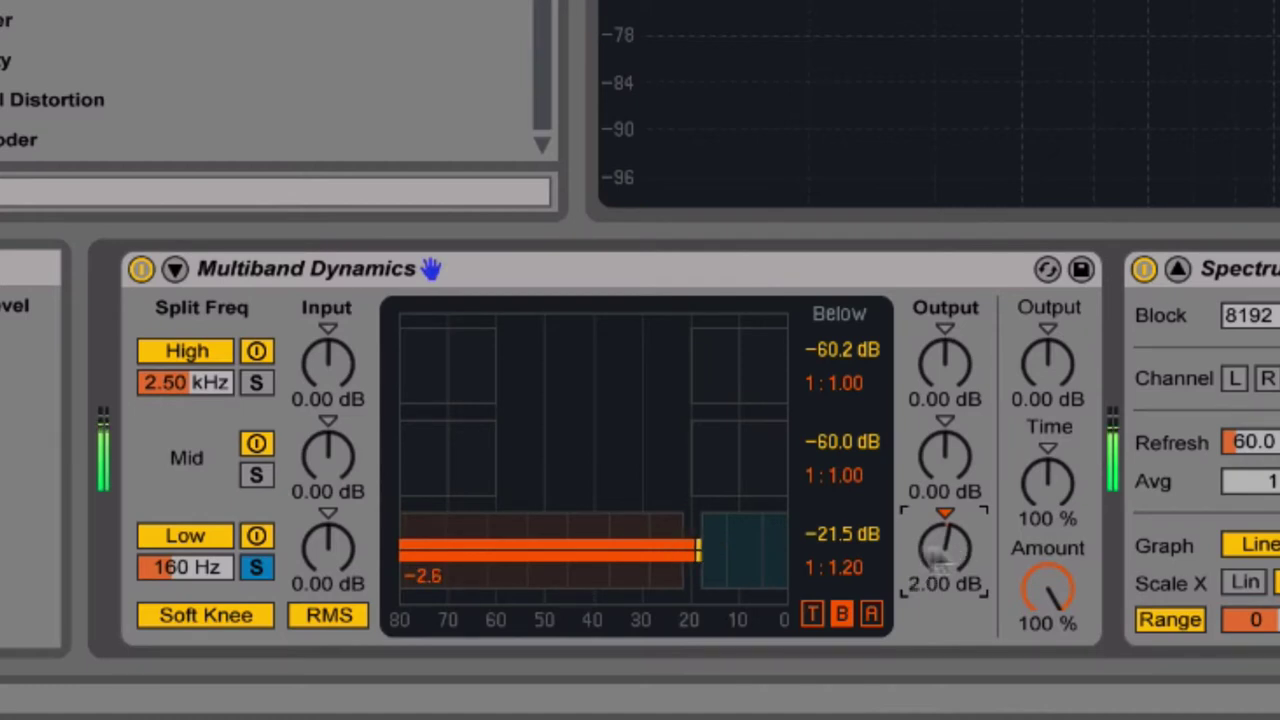
left_click(257, 536)
left_click(257, 536)
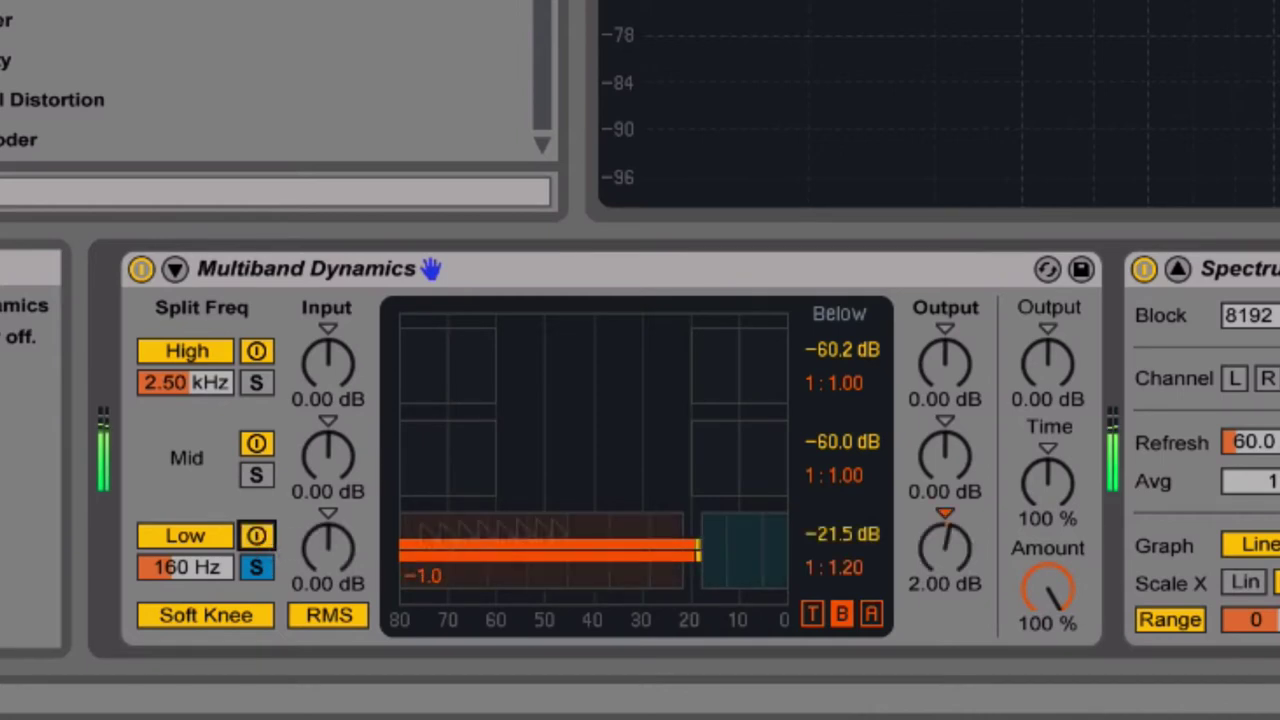
left_click_drag(954, 566, 954, 570)
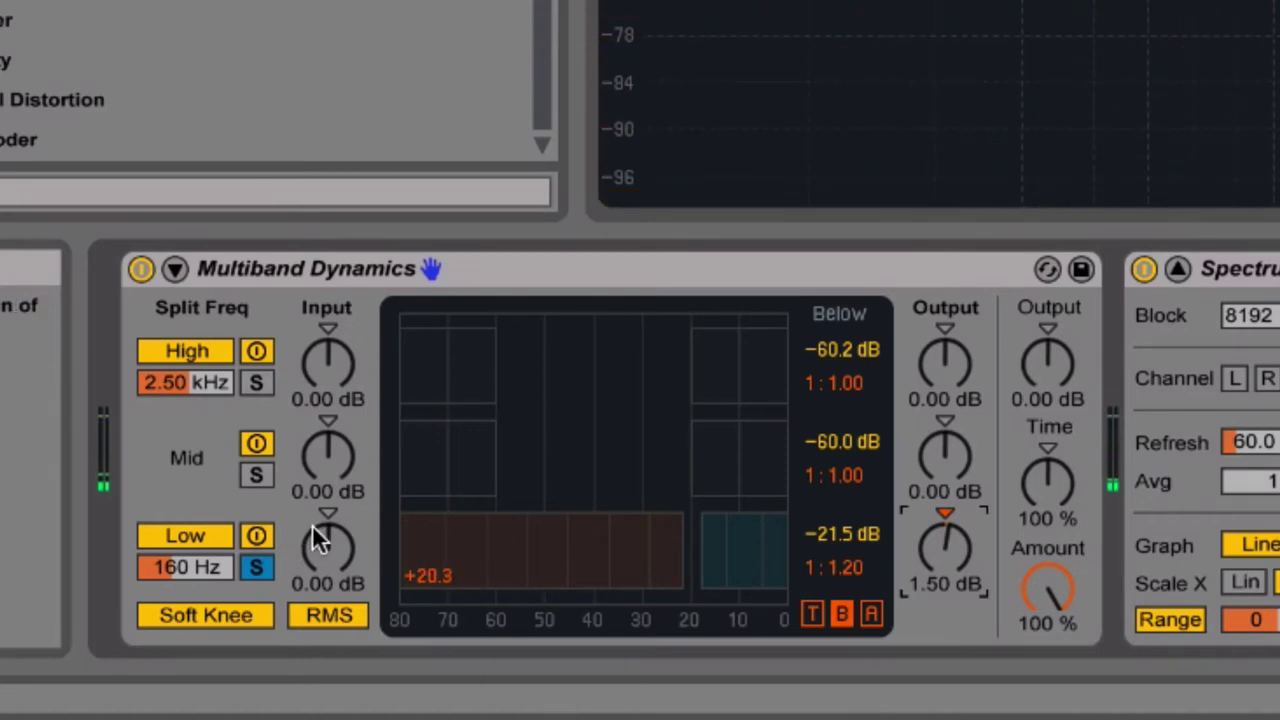
left_click(254, 537)
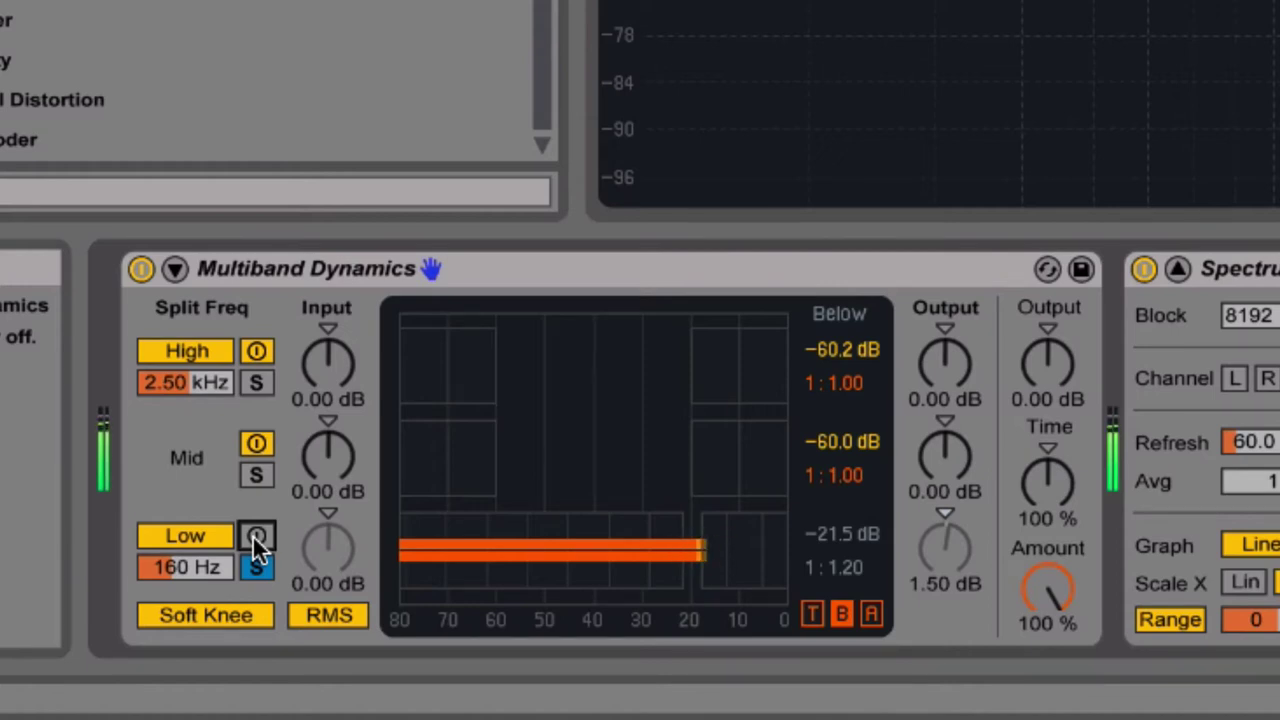
left_click(255, 537)
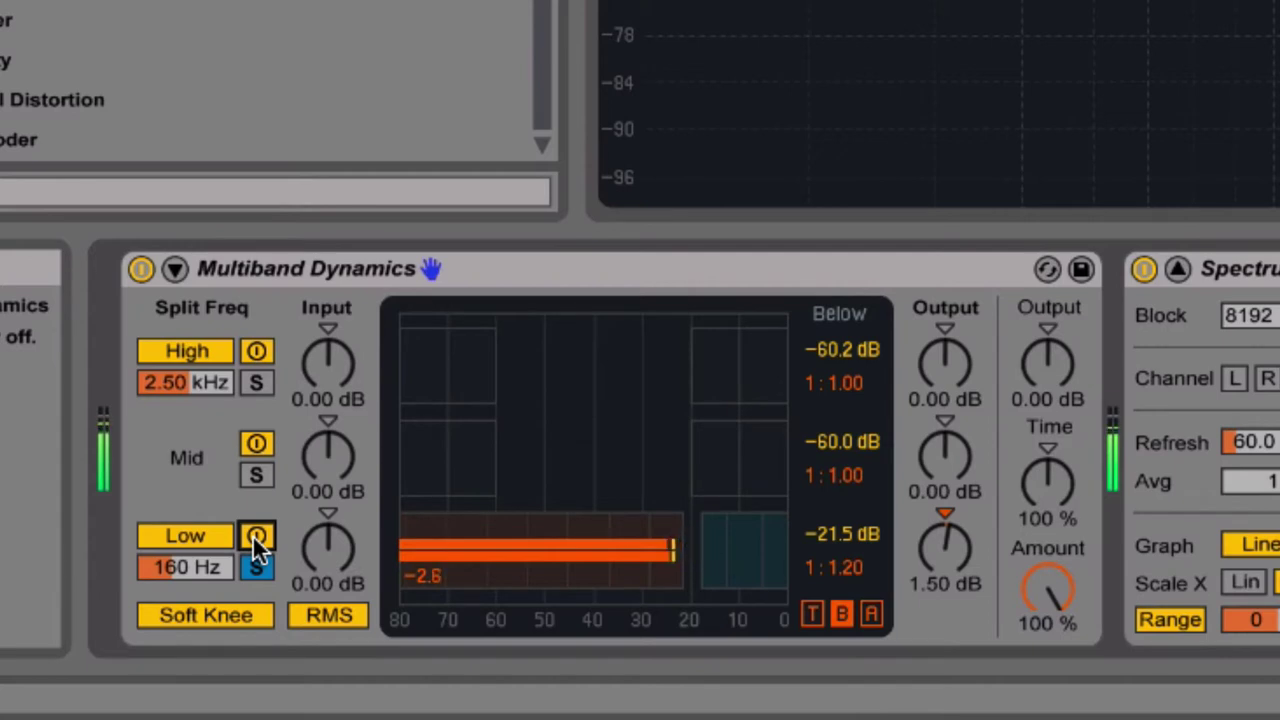
left_click(255, 537)
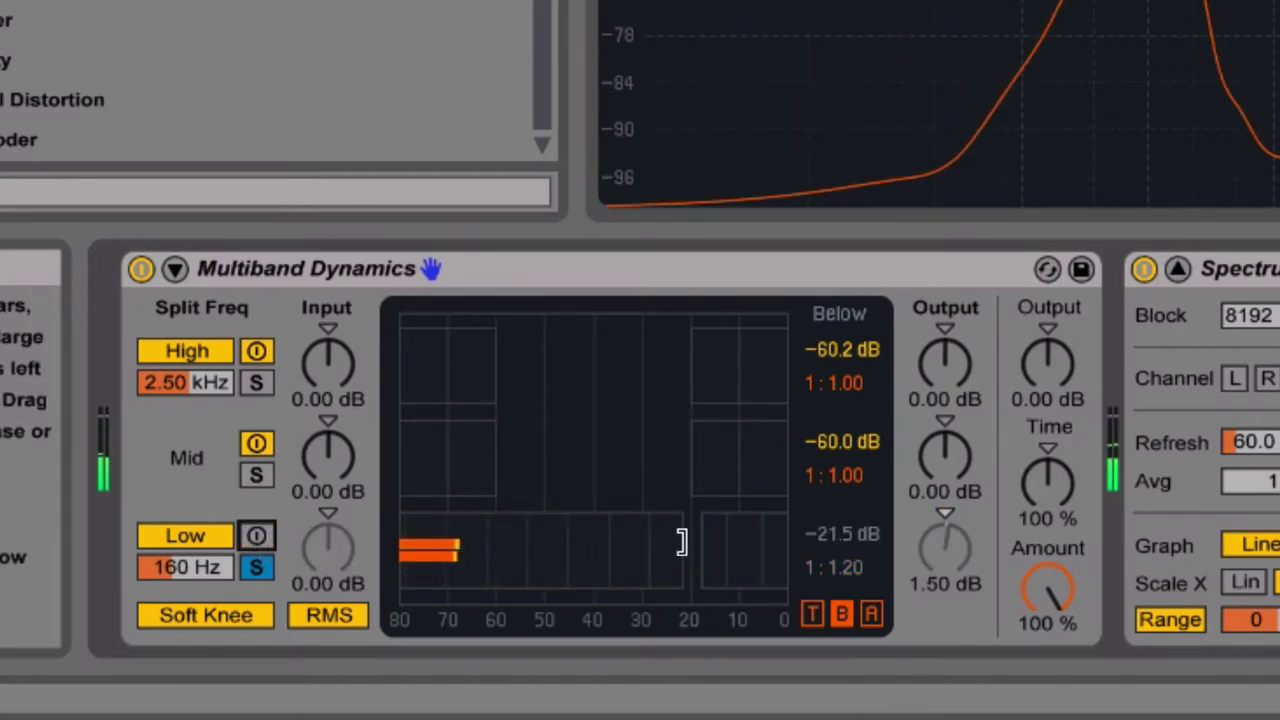
Play the drums and toggle the Low band on and off to compare, ending with it enabled
left_click(262, 535)
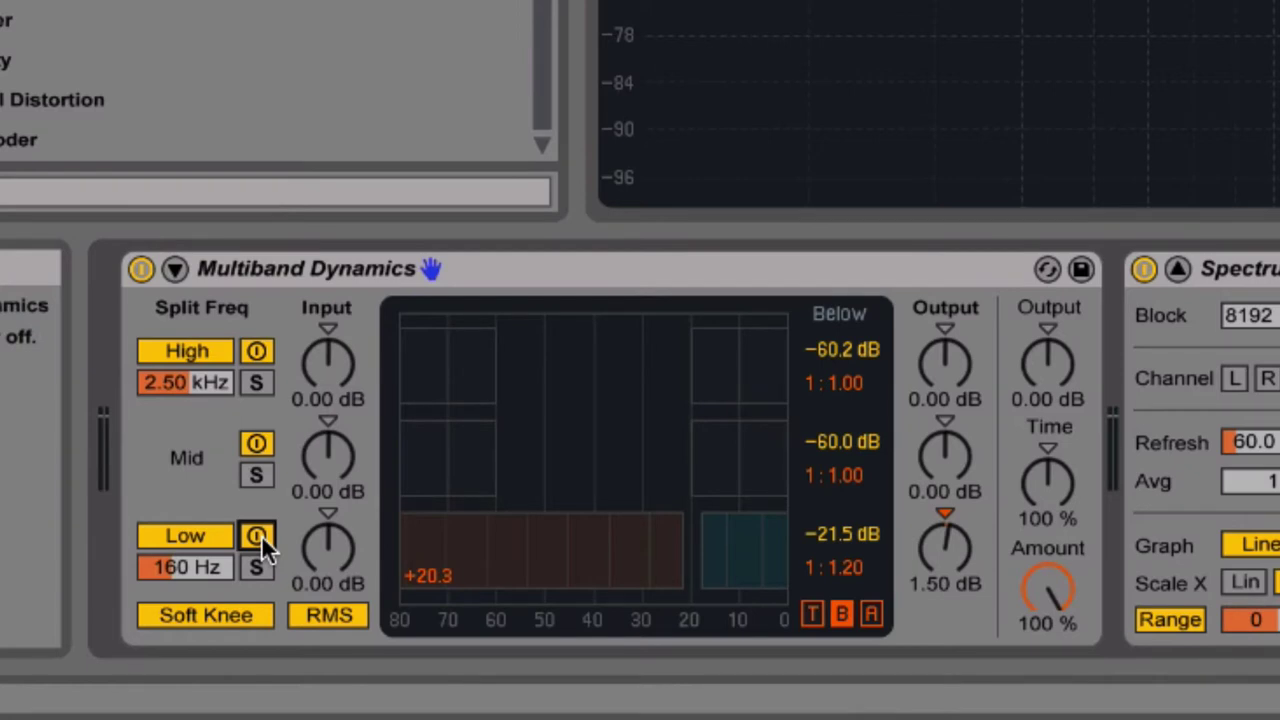
key("space")
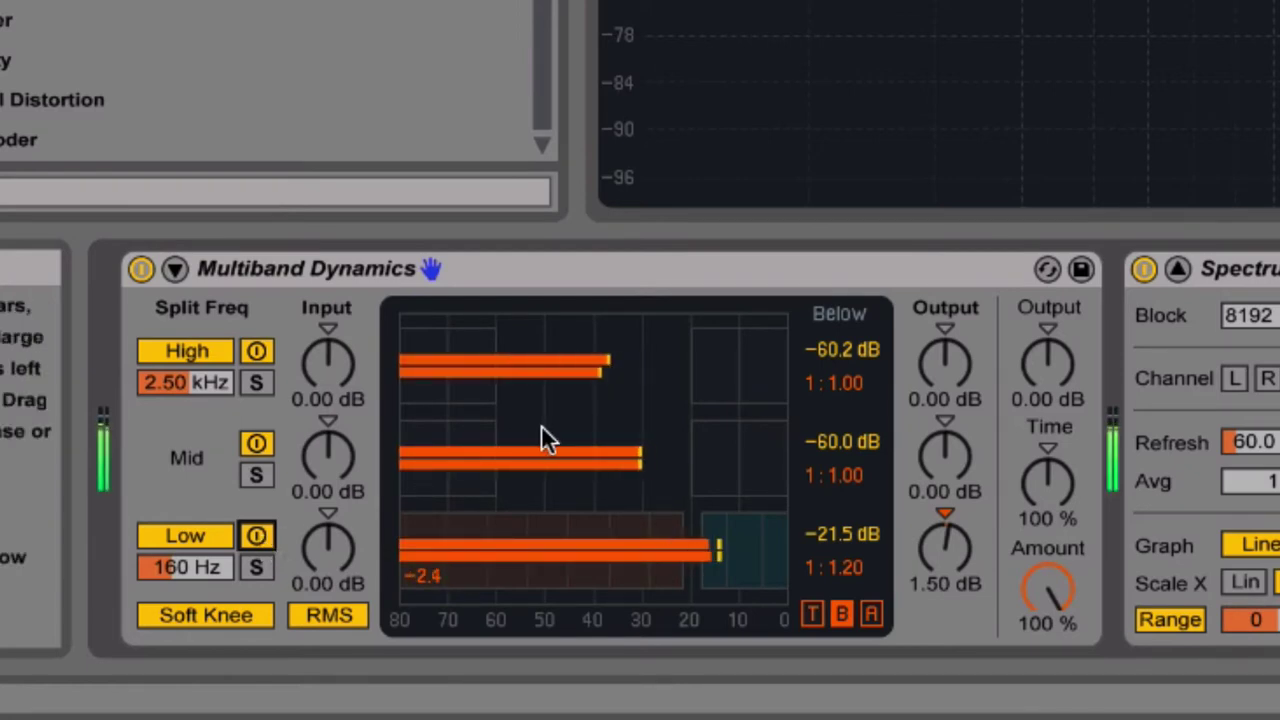
left_click(259, 537)
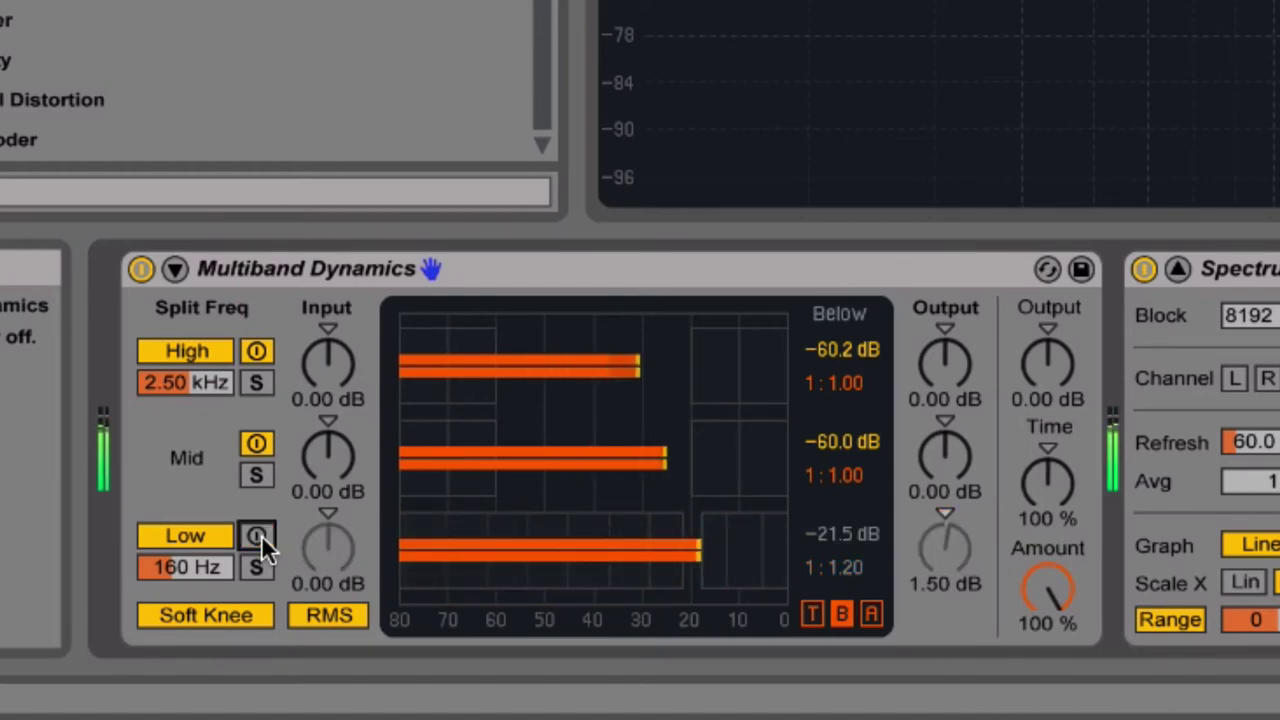
left_click(261, 535)
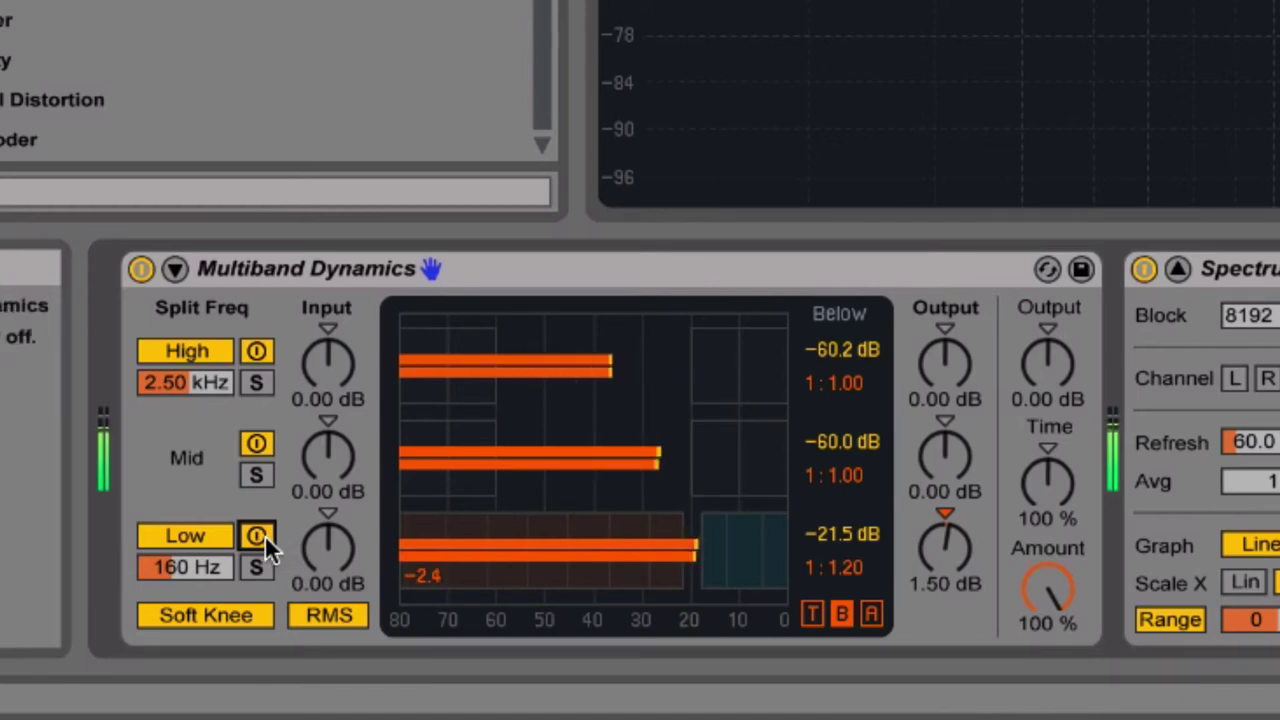
left_click(263, 537)
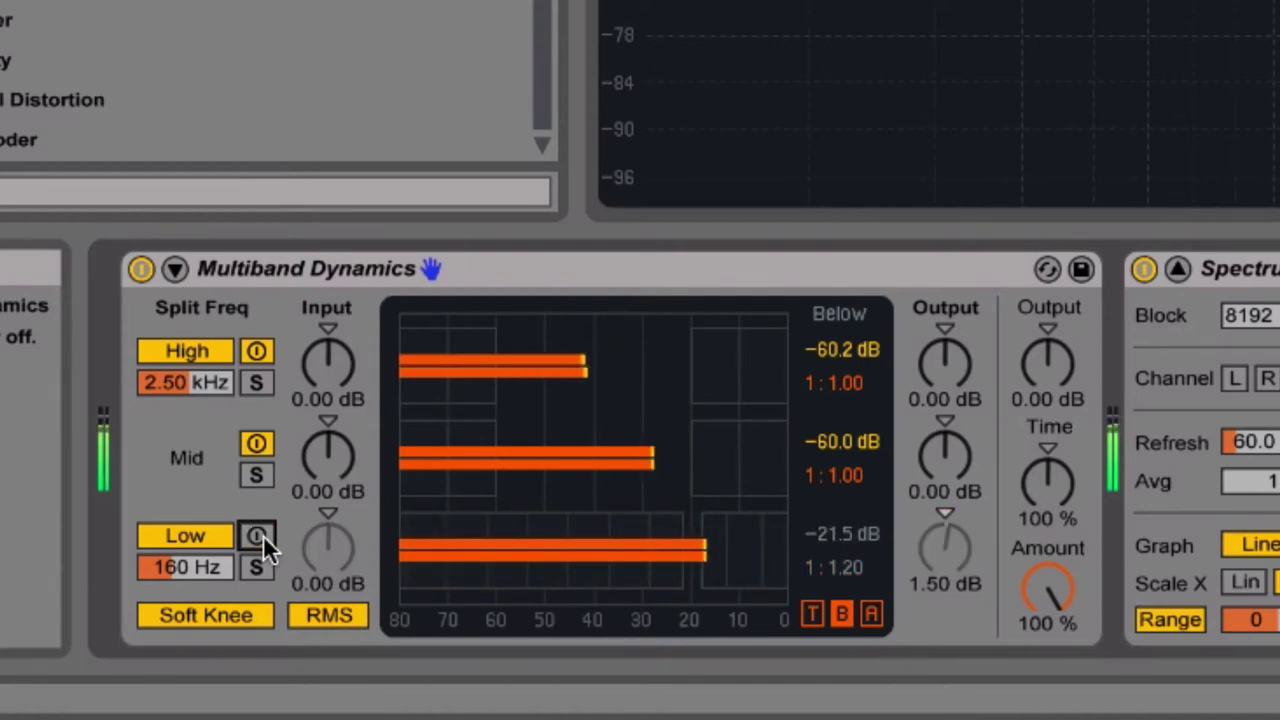
left_click(257, 537)
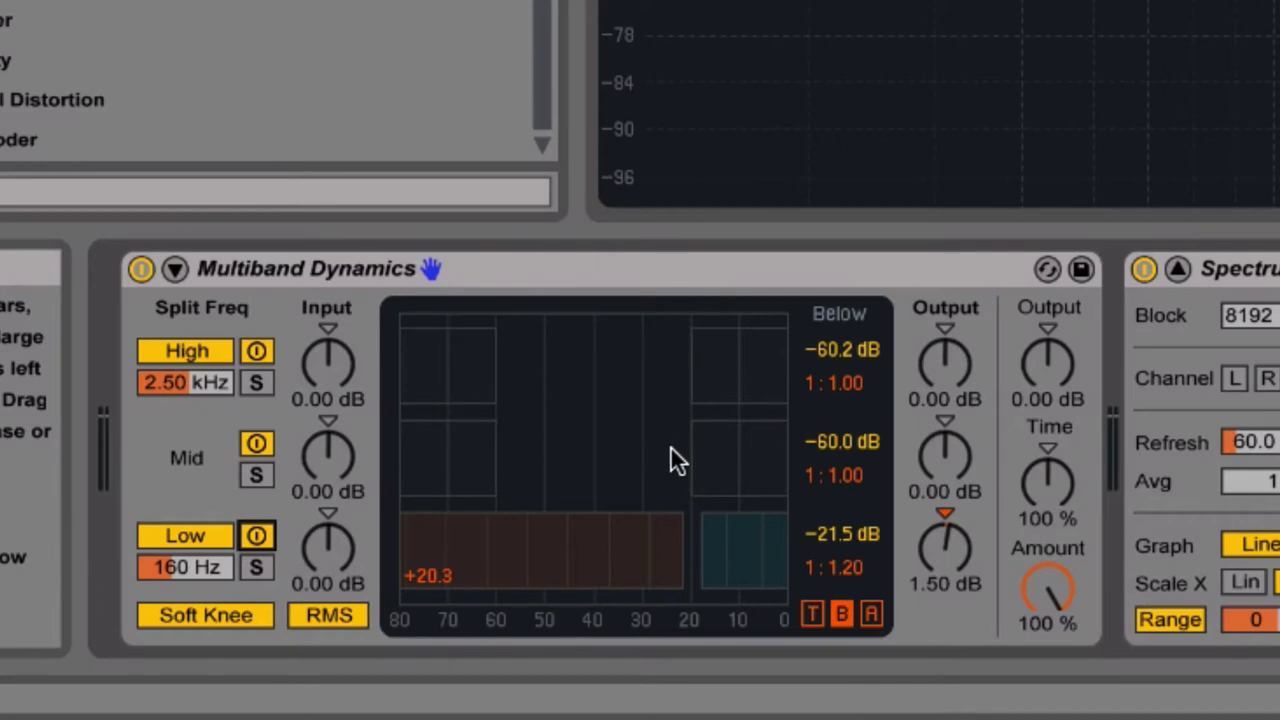
During playback, set the Mid band's Below threshold to -34.2 dB and ratio to 1:1.18, soloing it
key("space")
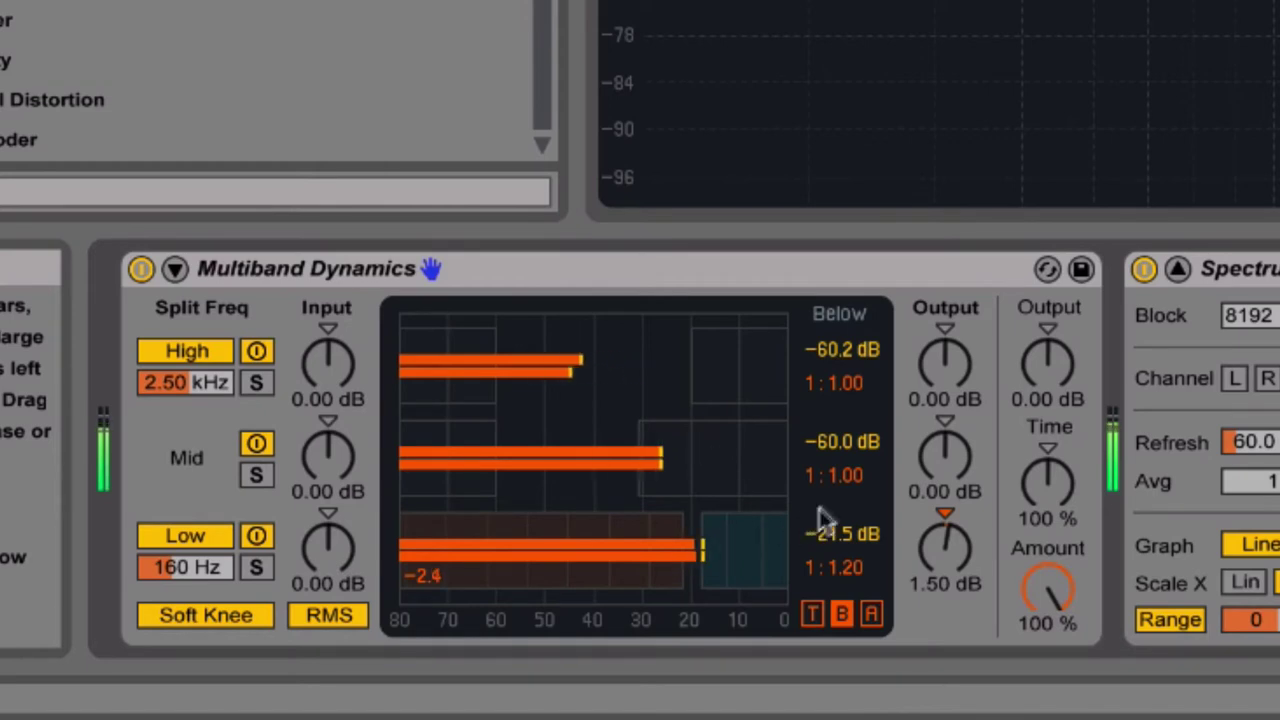
left_click_drag(774, 466, 774, 466)
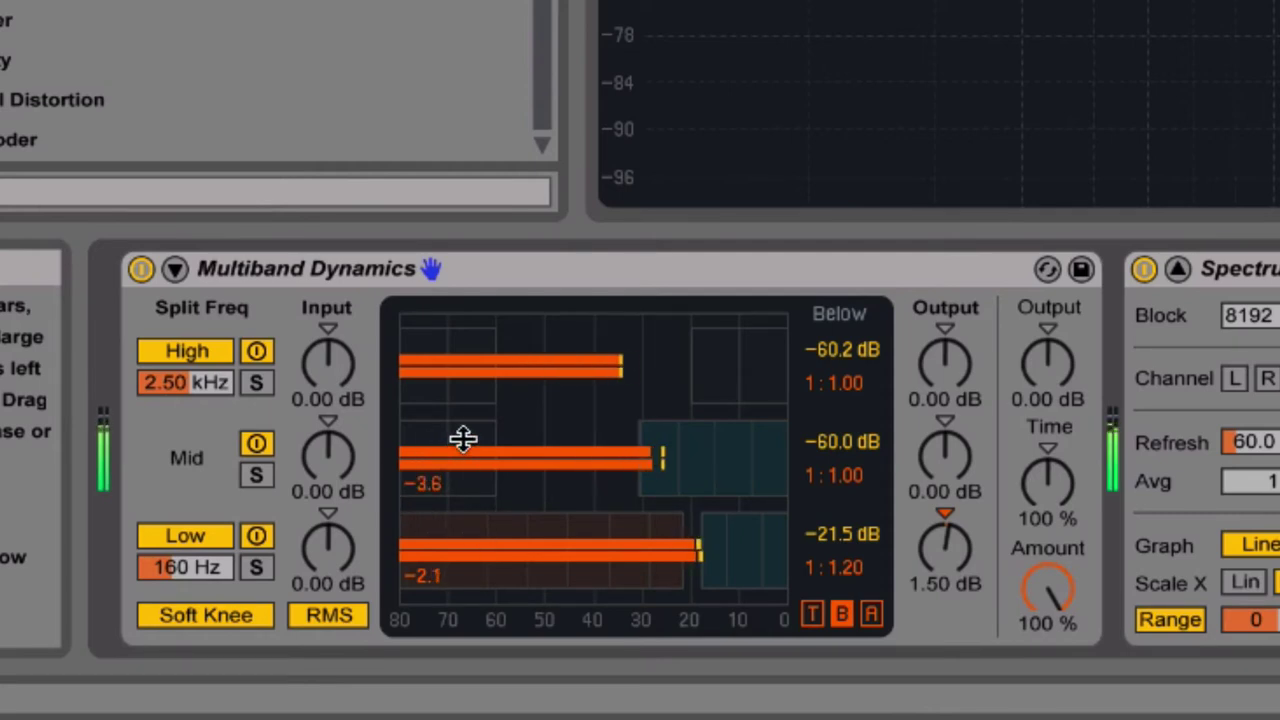
left_click_drag(489, 434, 611, 434)
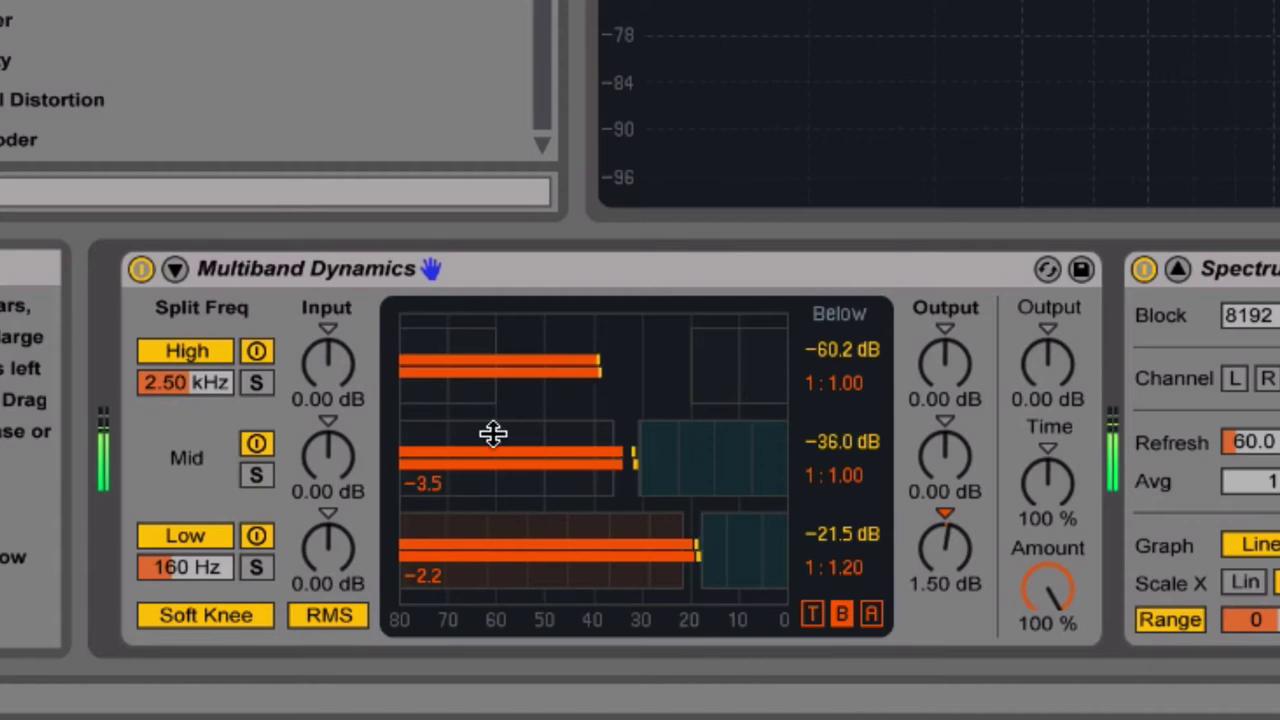
left_click_drag(423, 434, 423, 413)
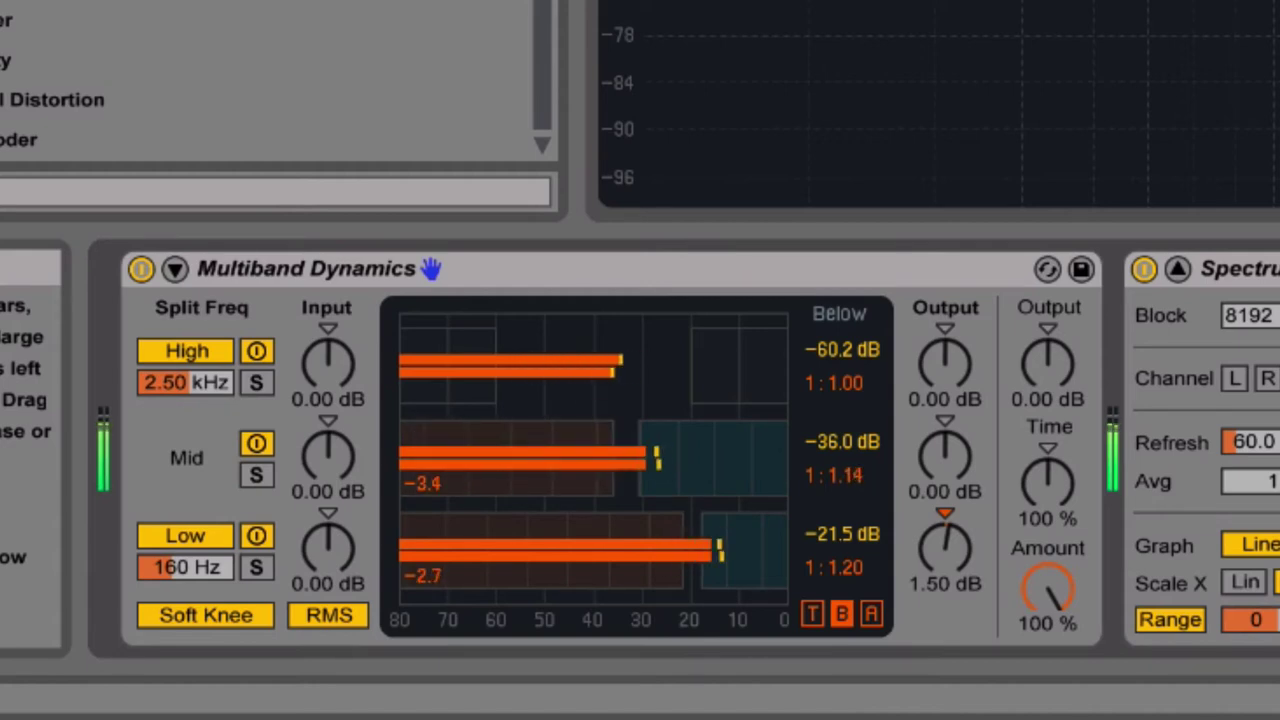
left_click(255, 475)
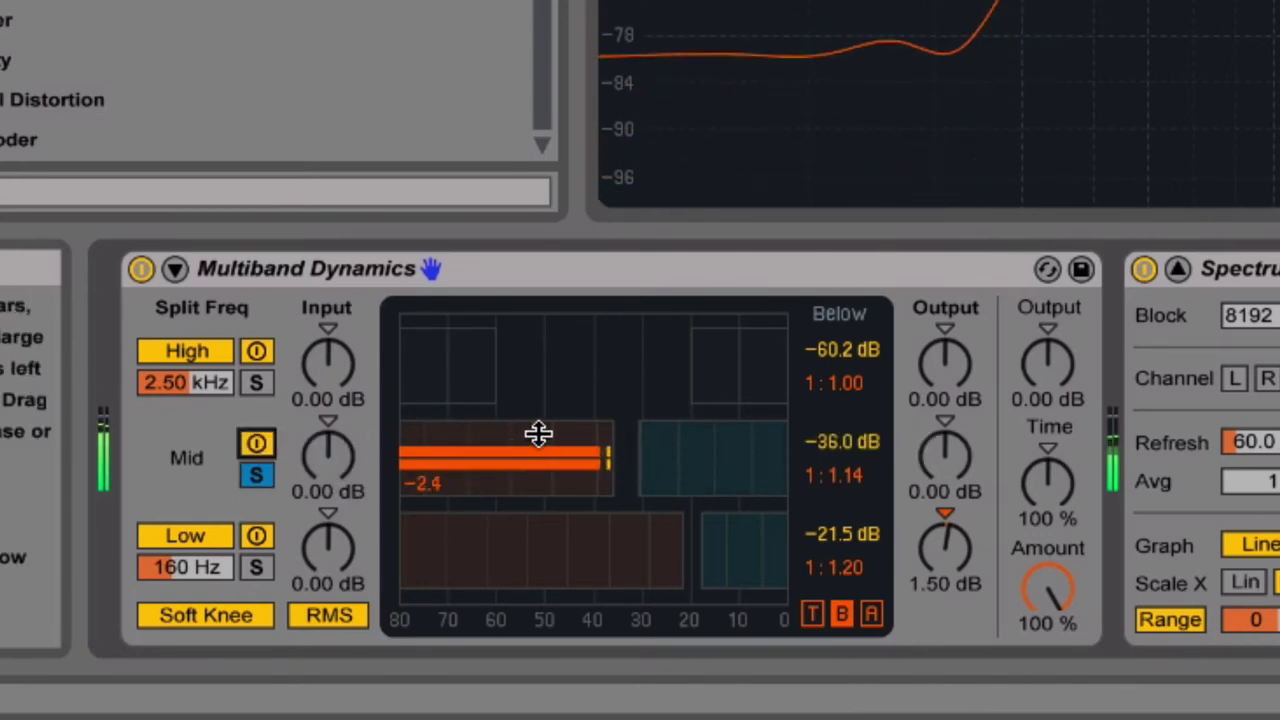
left_click_drag(539, 433, 622, 434)
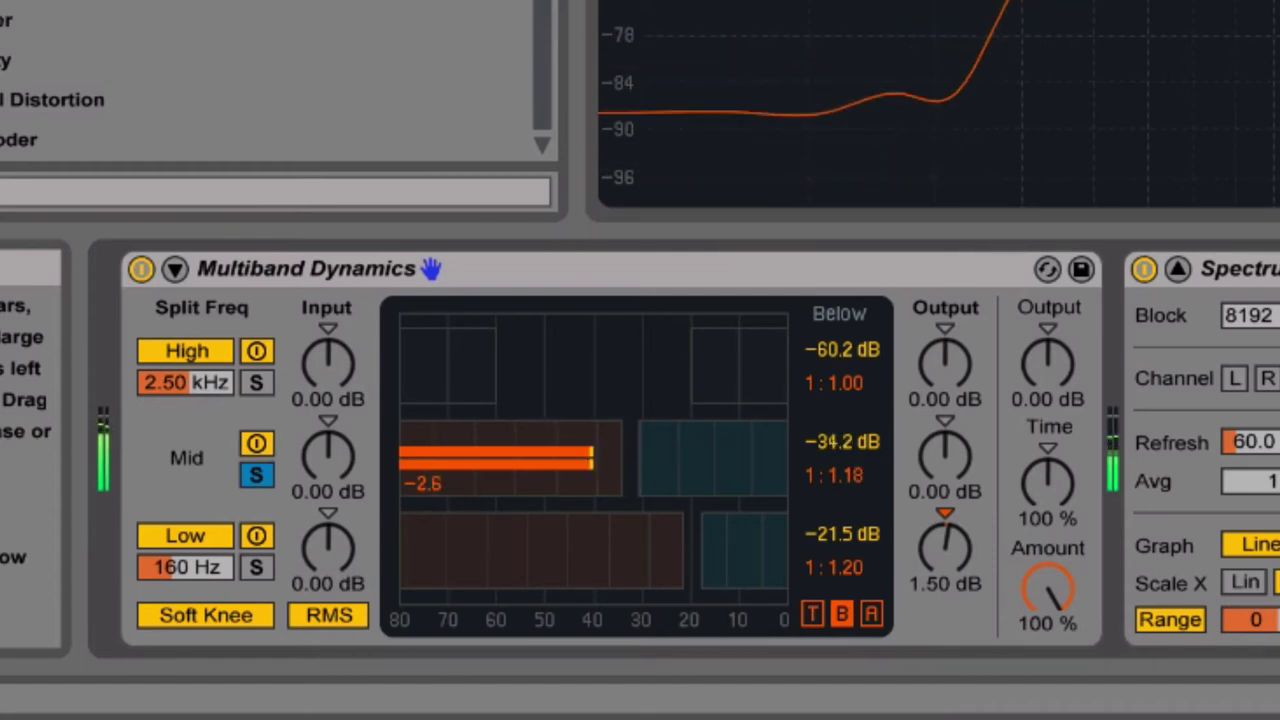
A/B the Mid band by toggling its activator, briefly unsoloing and re-soloing it
left_click(258, 446)
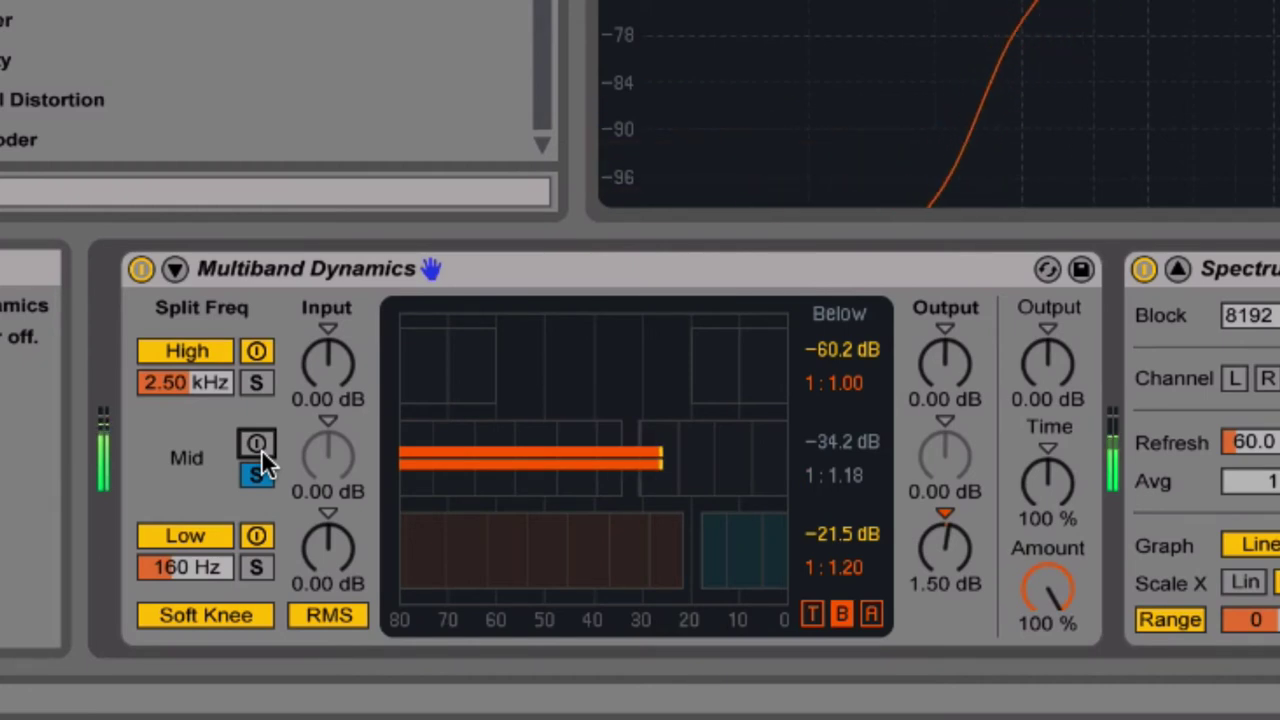
left_click(259, 447)
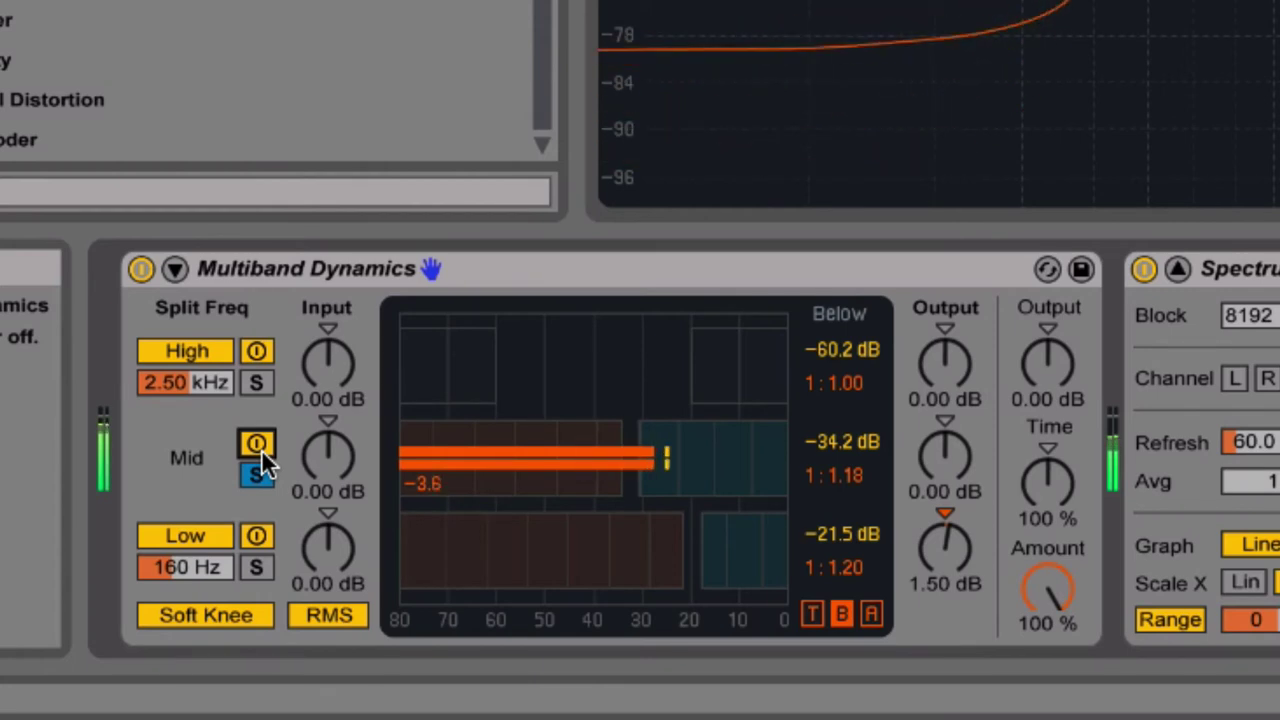
left_click(261, 449)
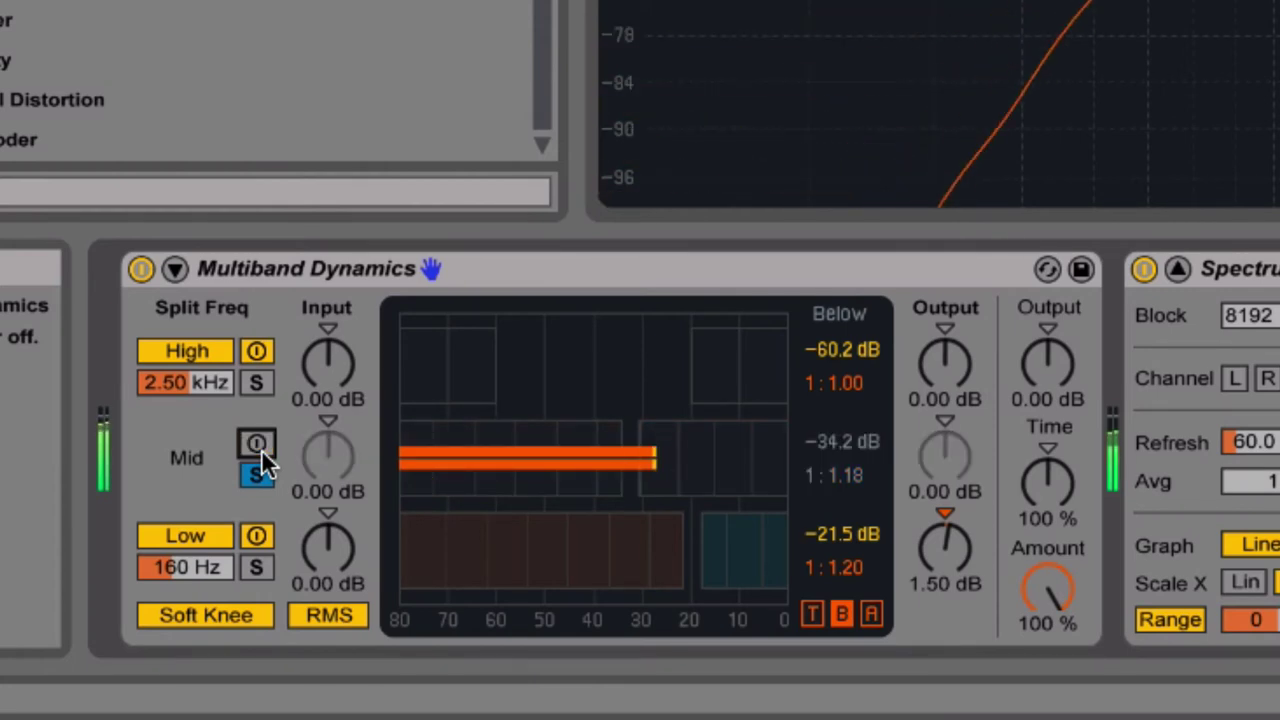
left_click(258, 446)
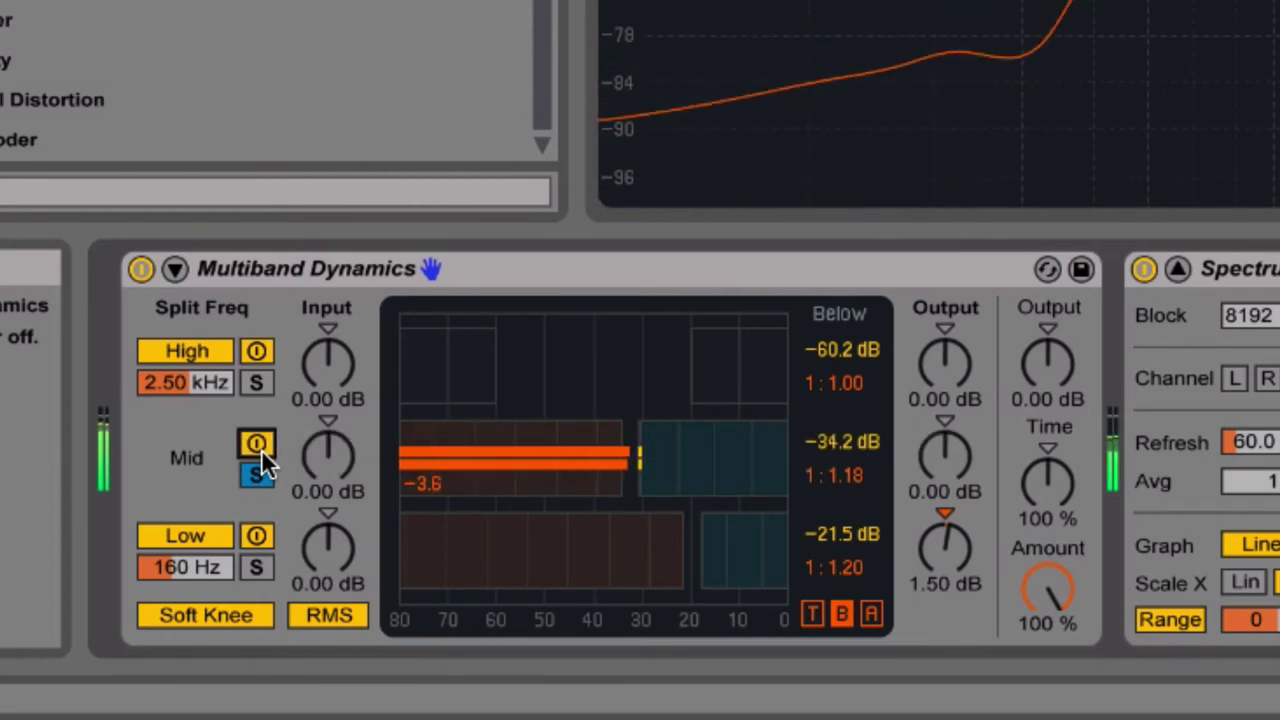
left_click(258, 446)
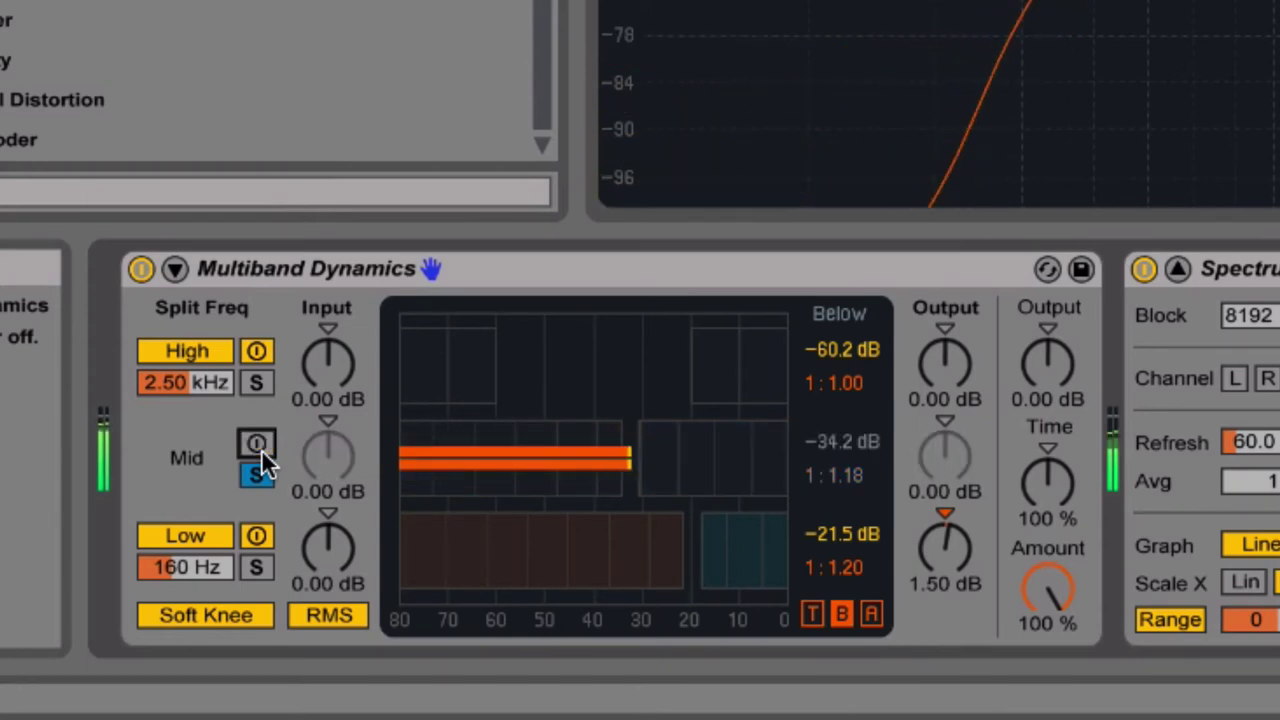
left_click(259, 446)
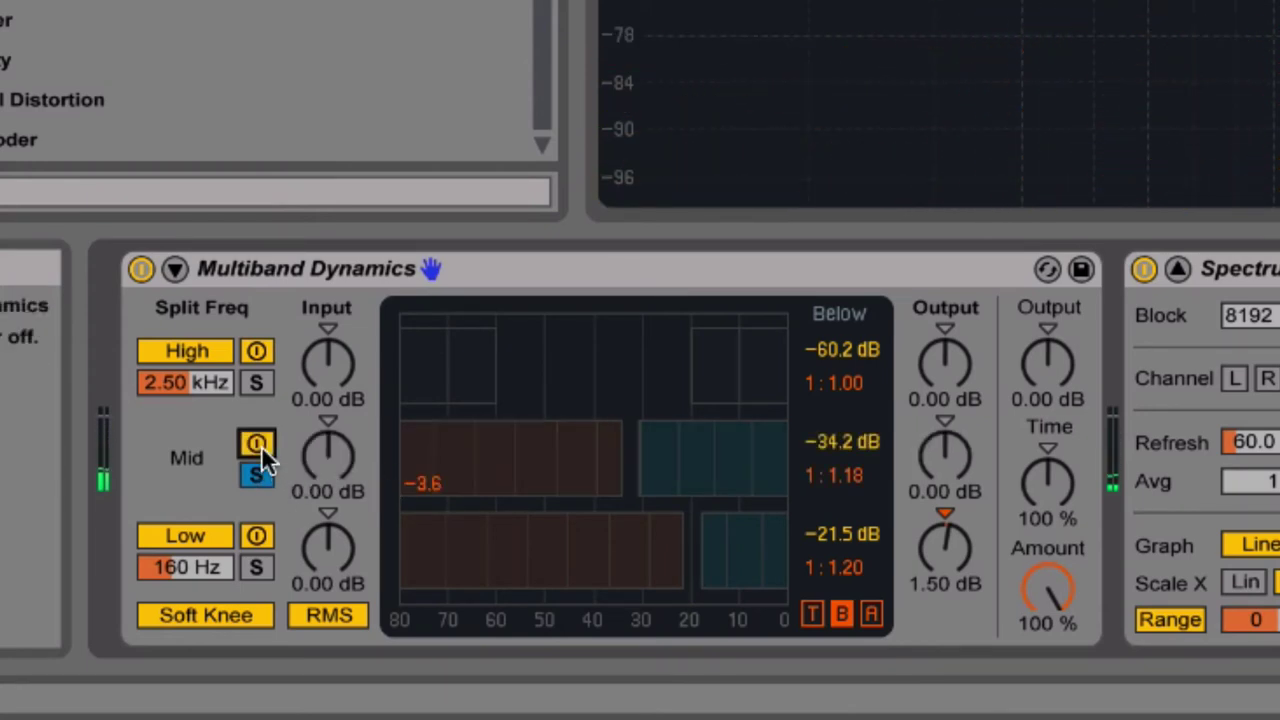
left_click(259, 472)
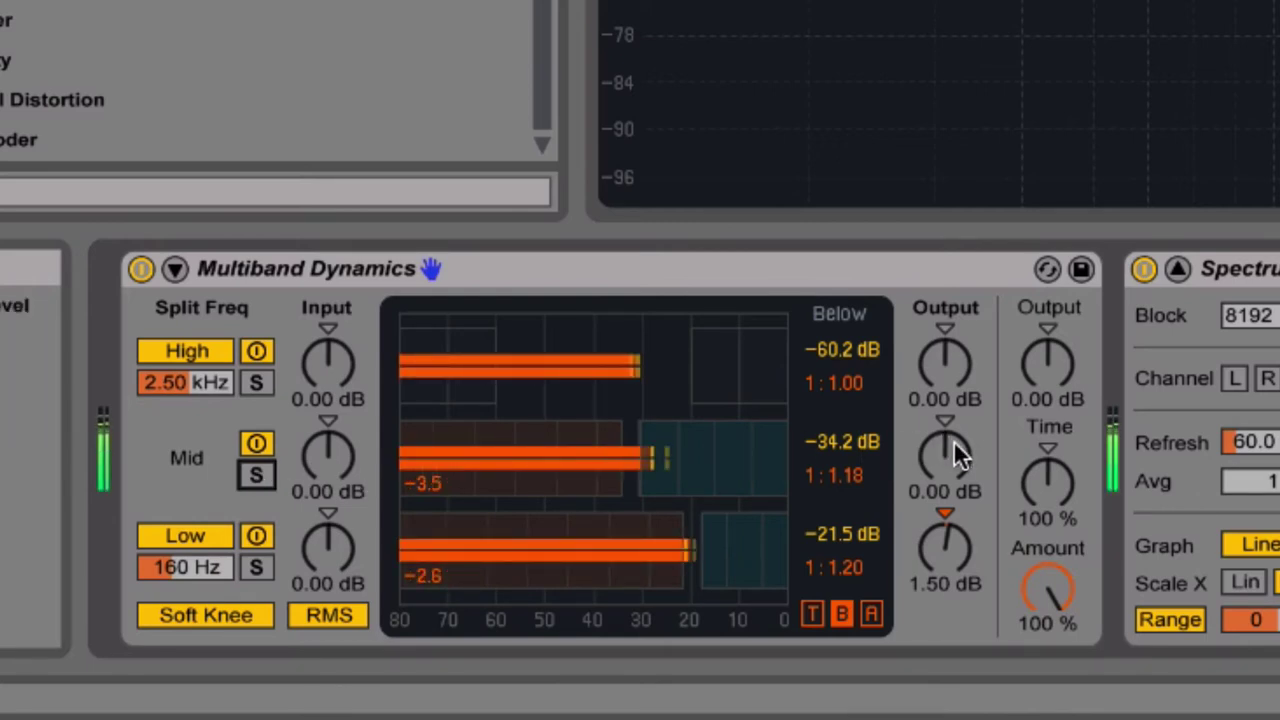
left_click(258, 476)
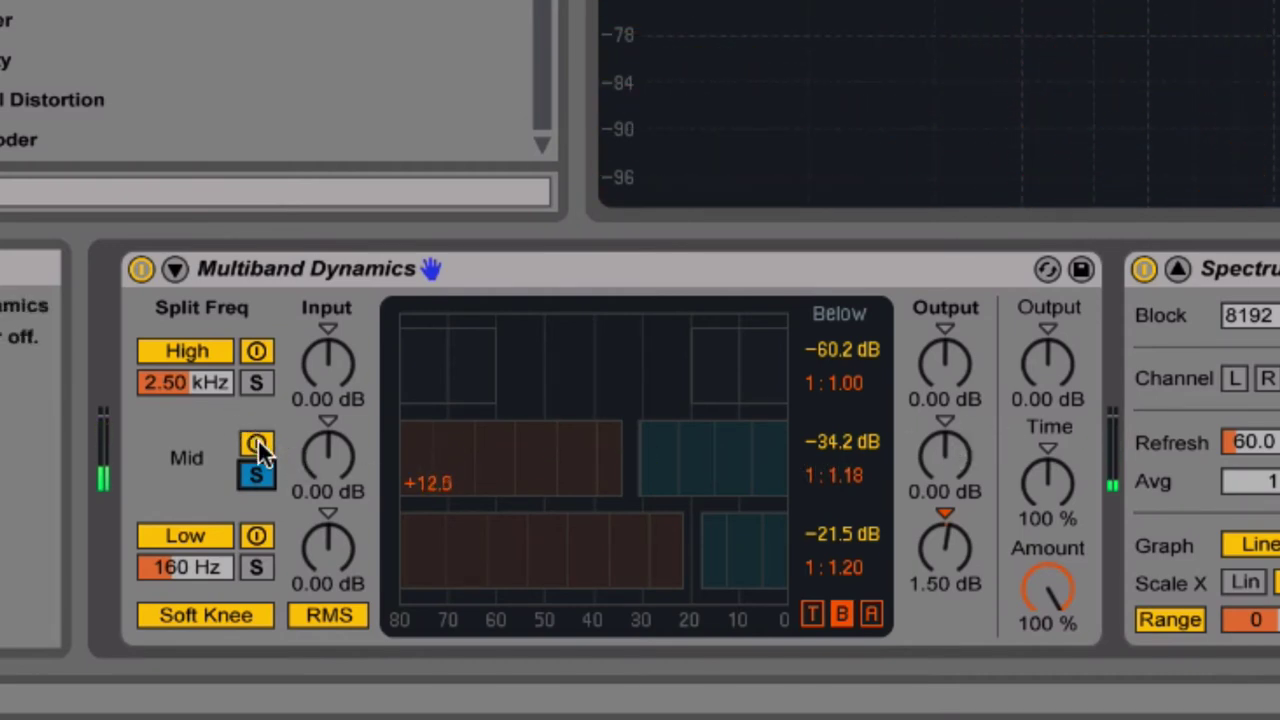
left_click(257, 441)
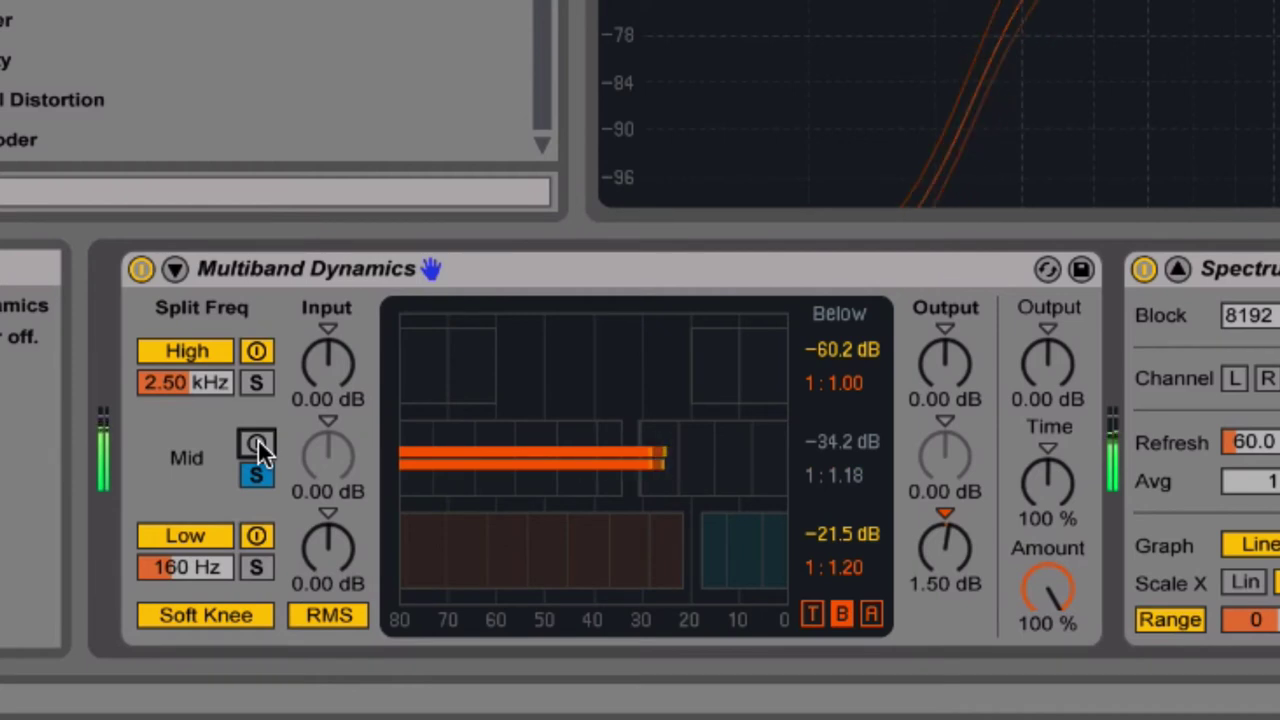
left_click(258, 441)
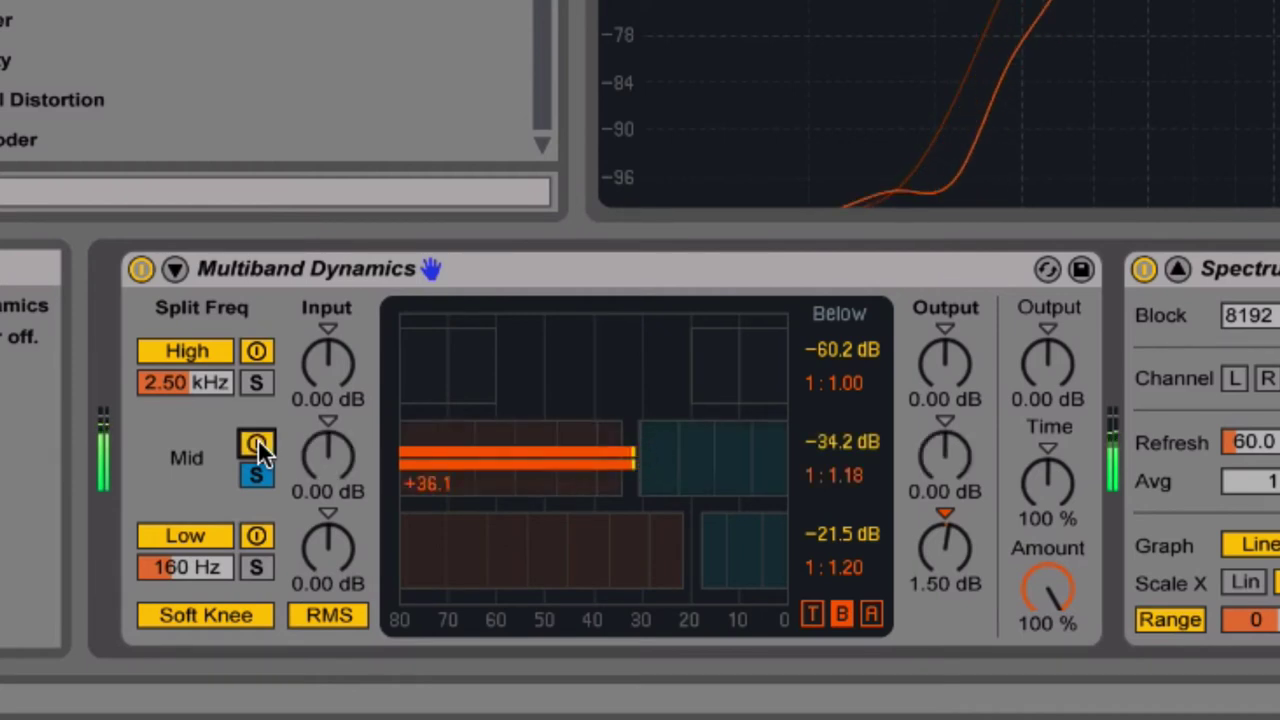
Raise the Mid band output gain to 1.20 dB, compare it, then unsolo the Mid band
left_click(944, 452)
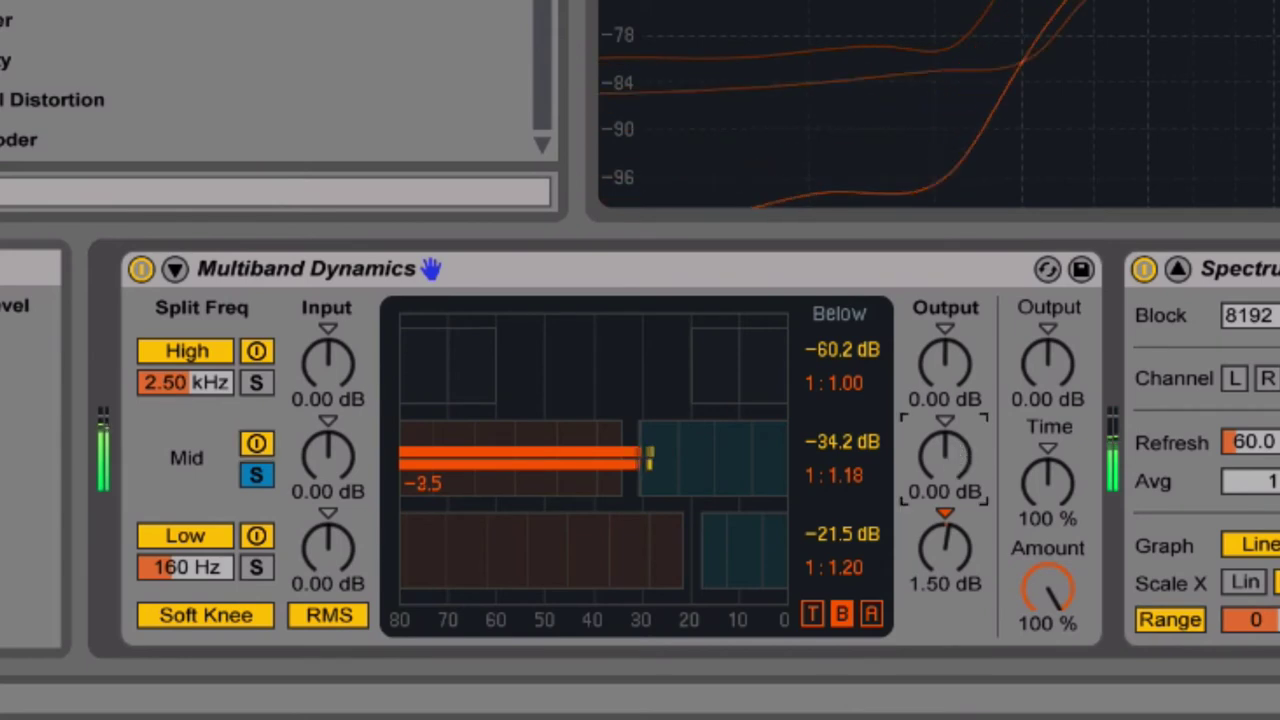
left_click_drag(944, 452, 944, 431)
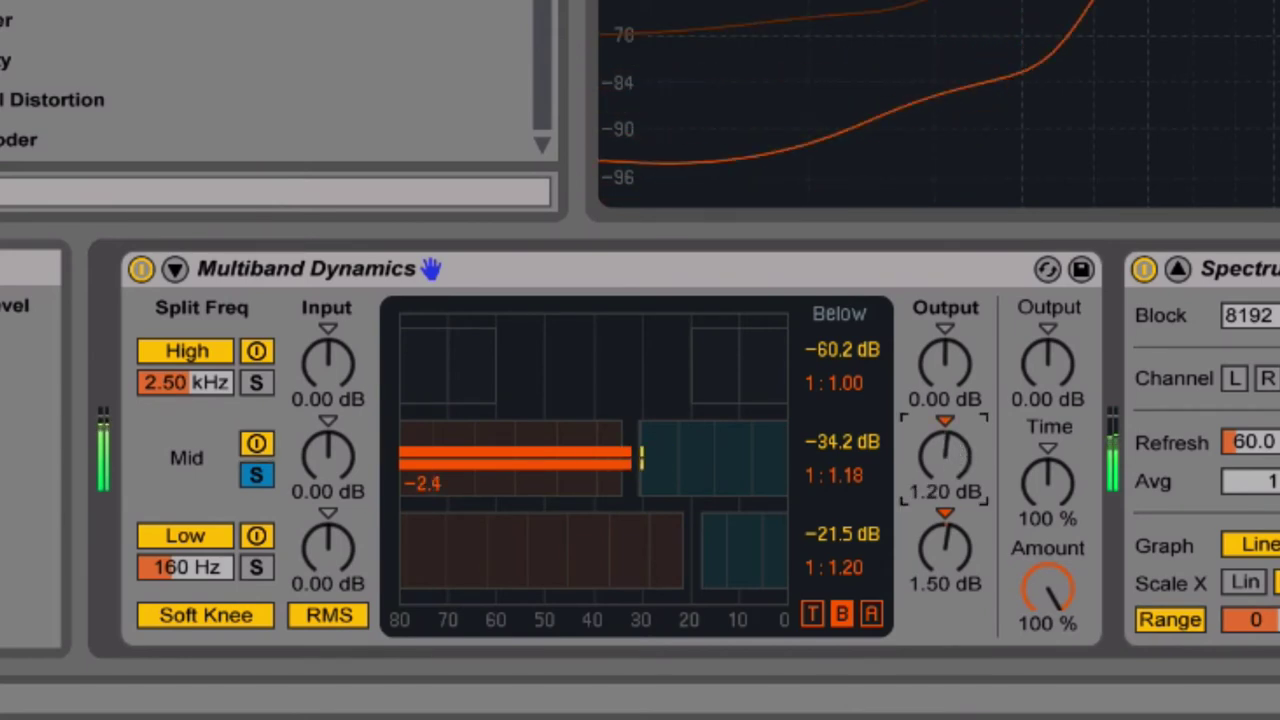
left_click(257, 443)
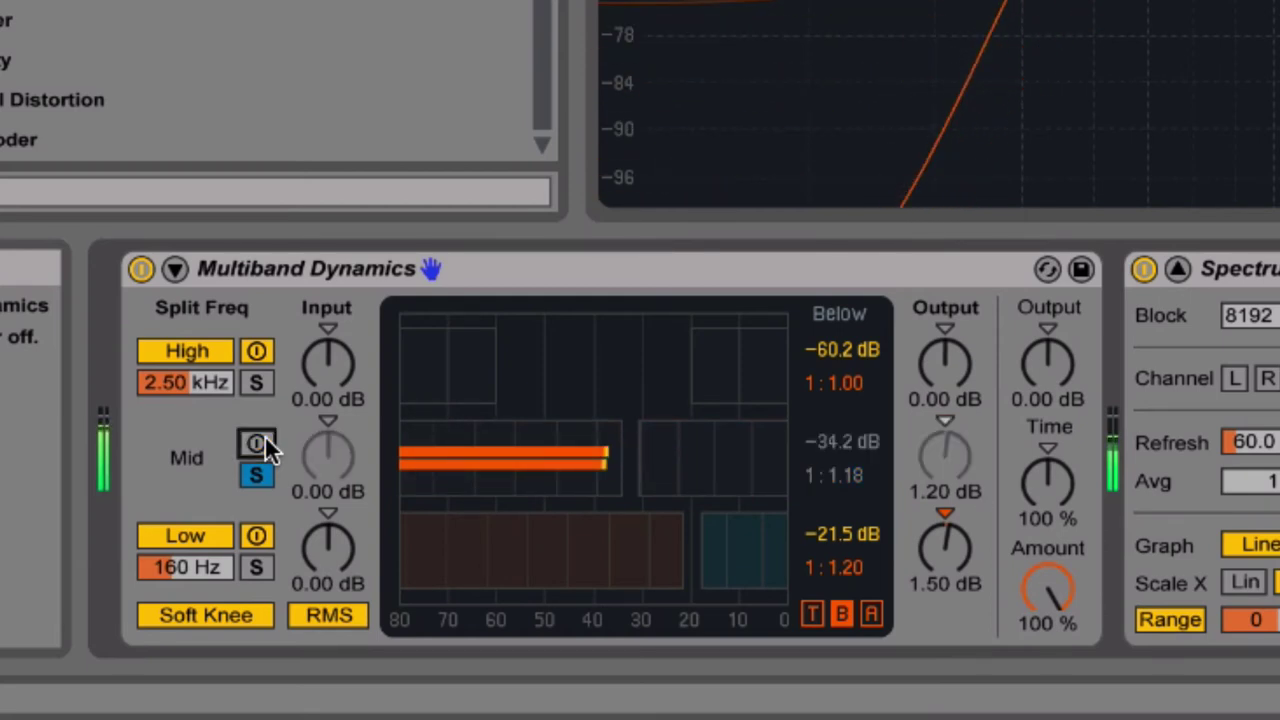
left_click(265, 440)
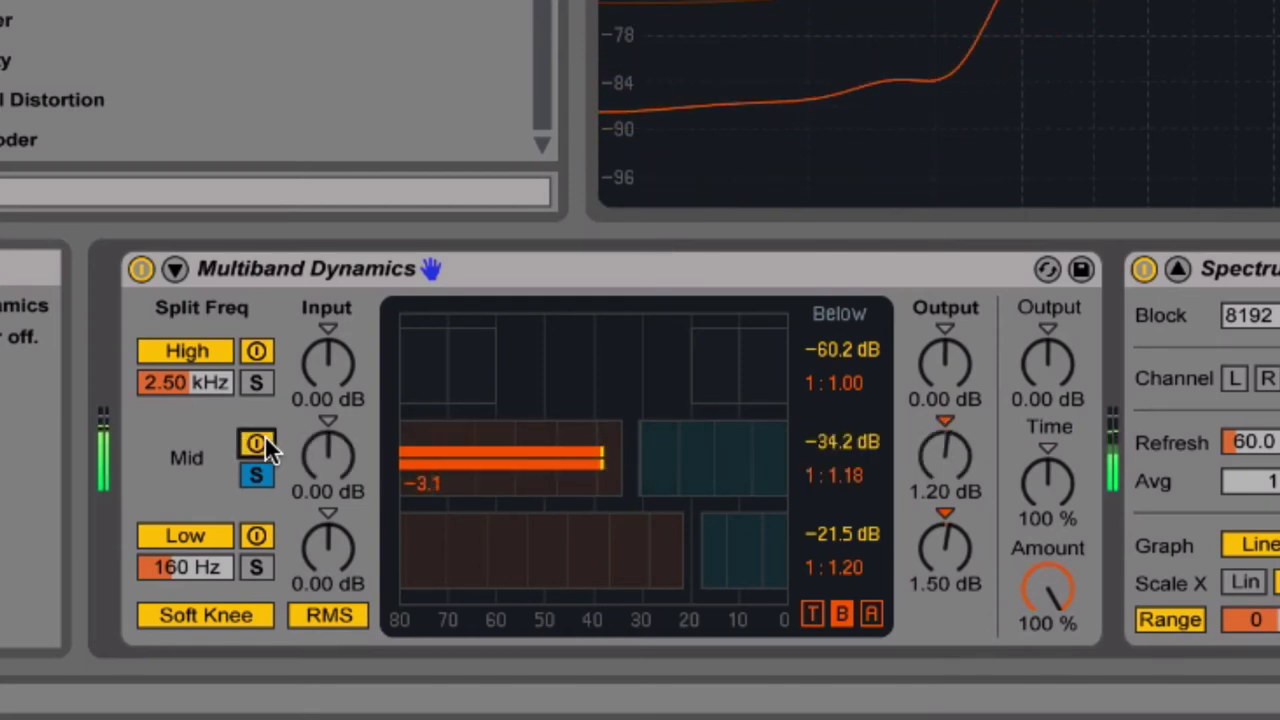
left_click(257, 476)
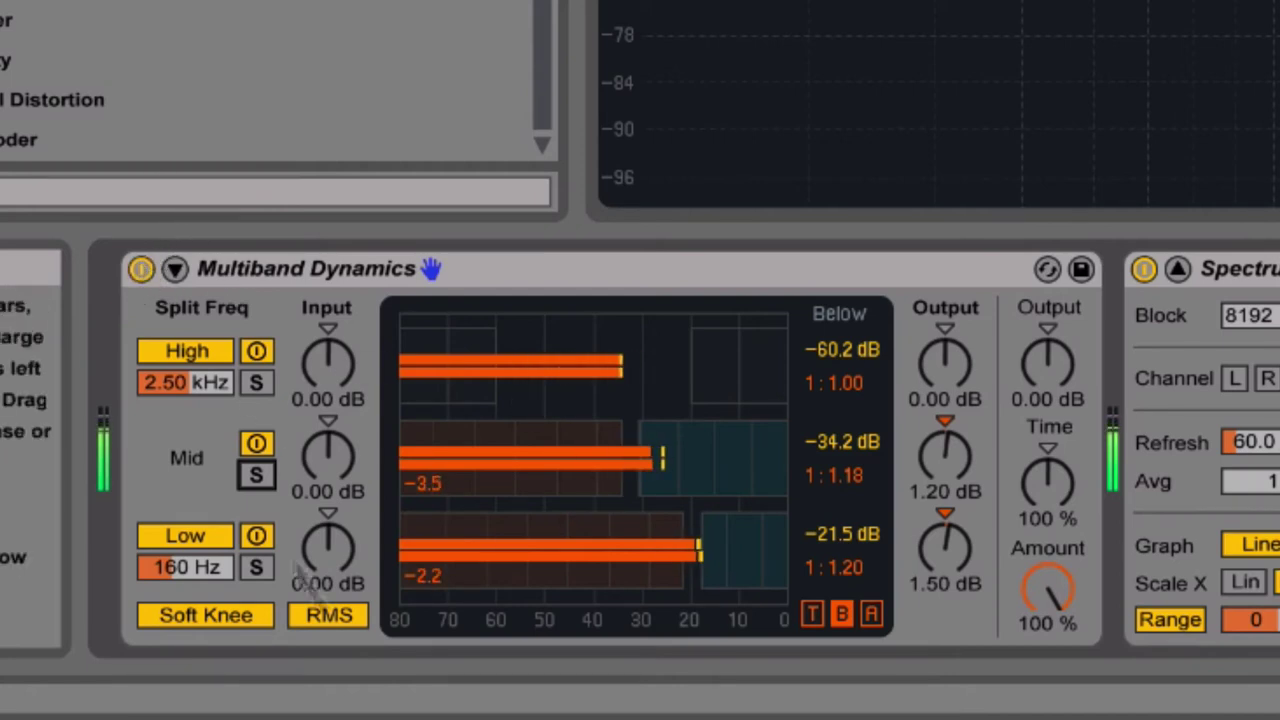
A/B the whole Multiband Dynamics device during playback, leaving it switched on
left_click(139, 270)
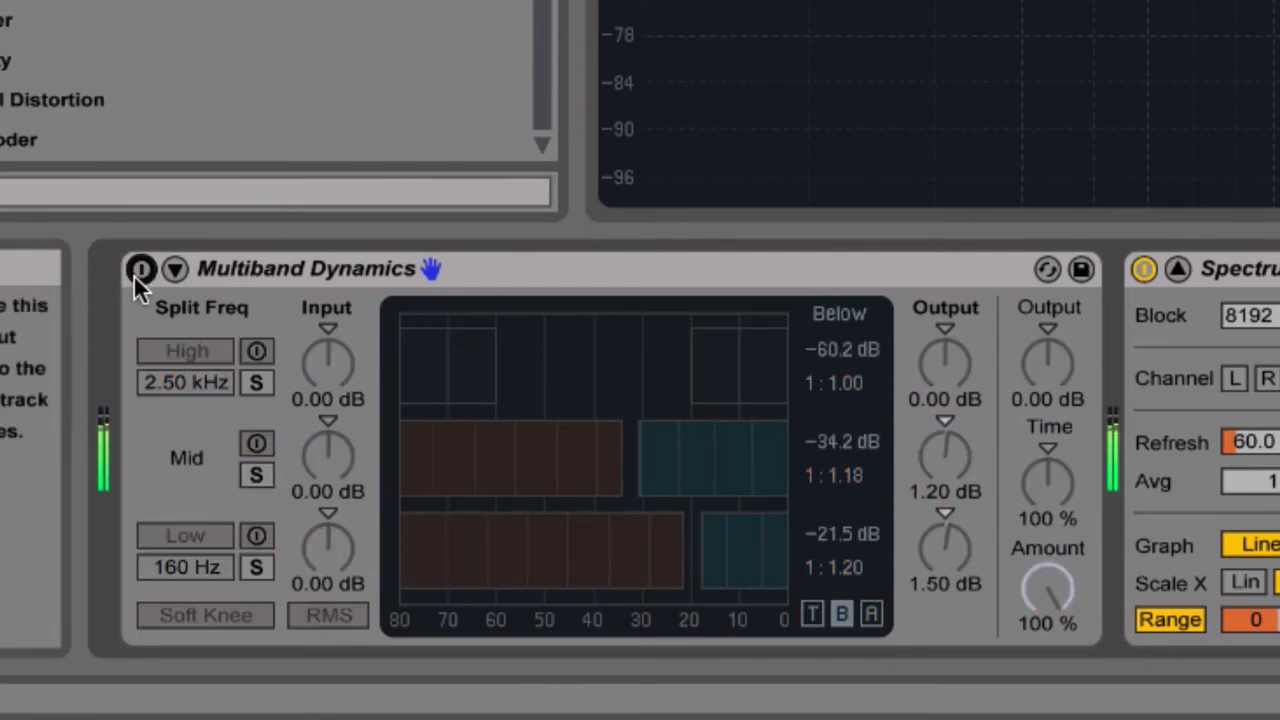
left_click(138, 272)
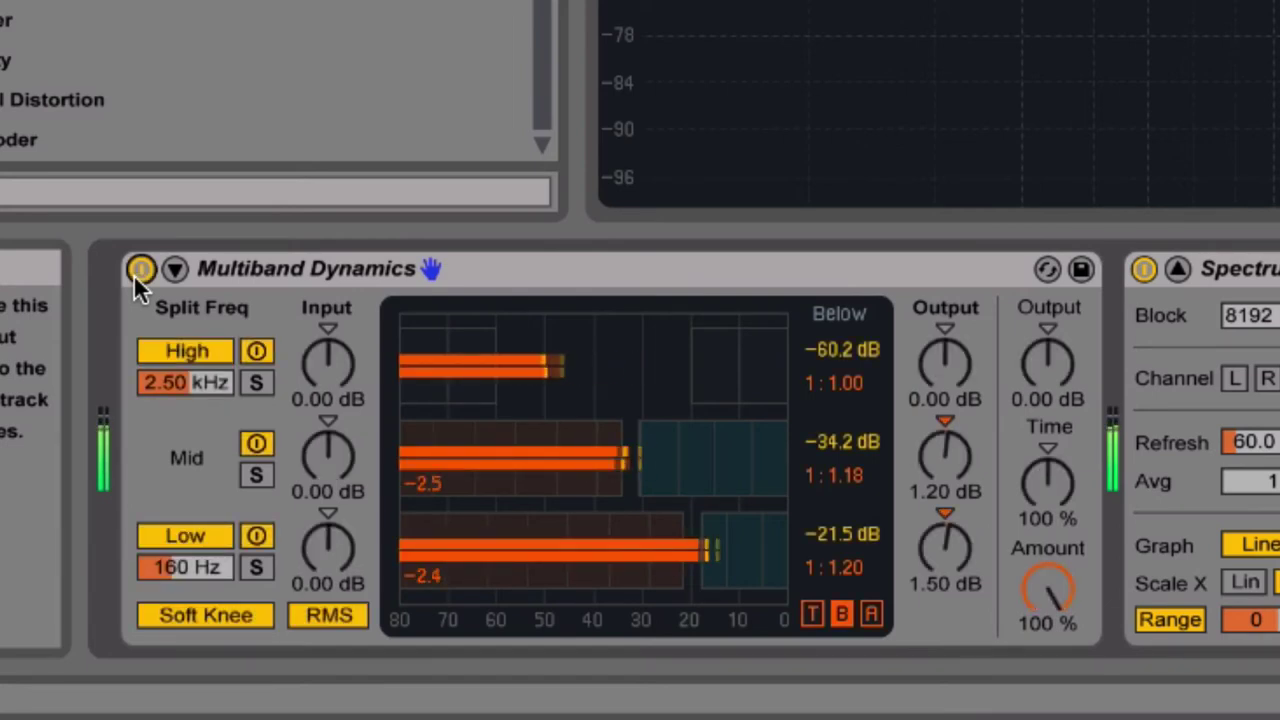
left_click(137, 270)
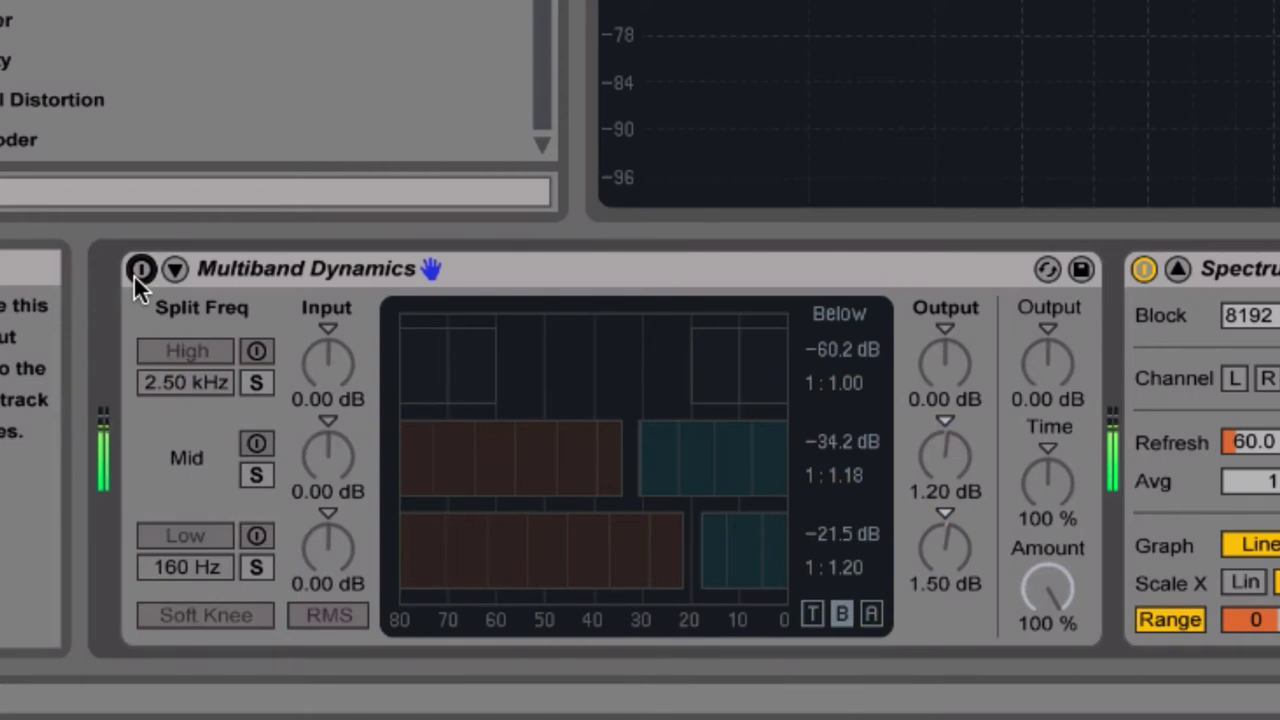
left_click(138, 271)
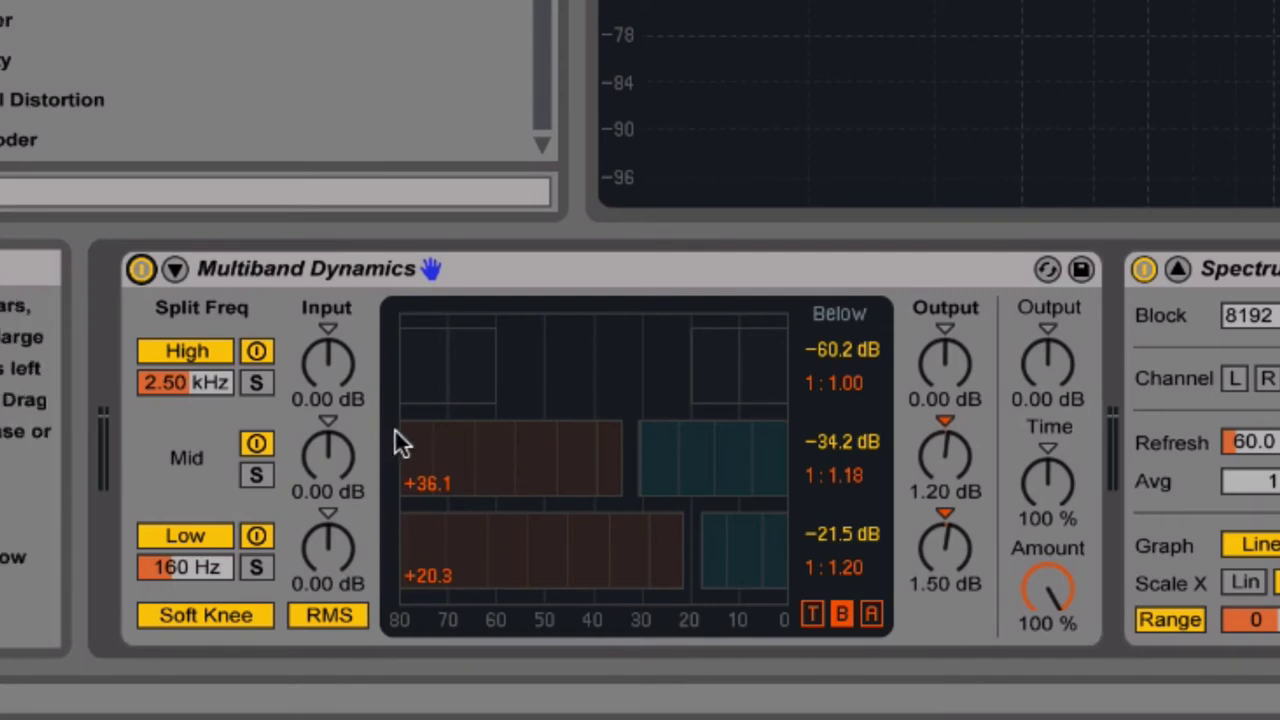
key("space")
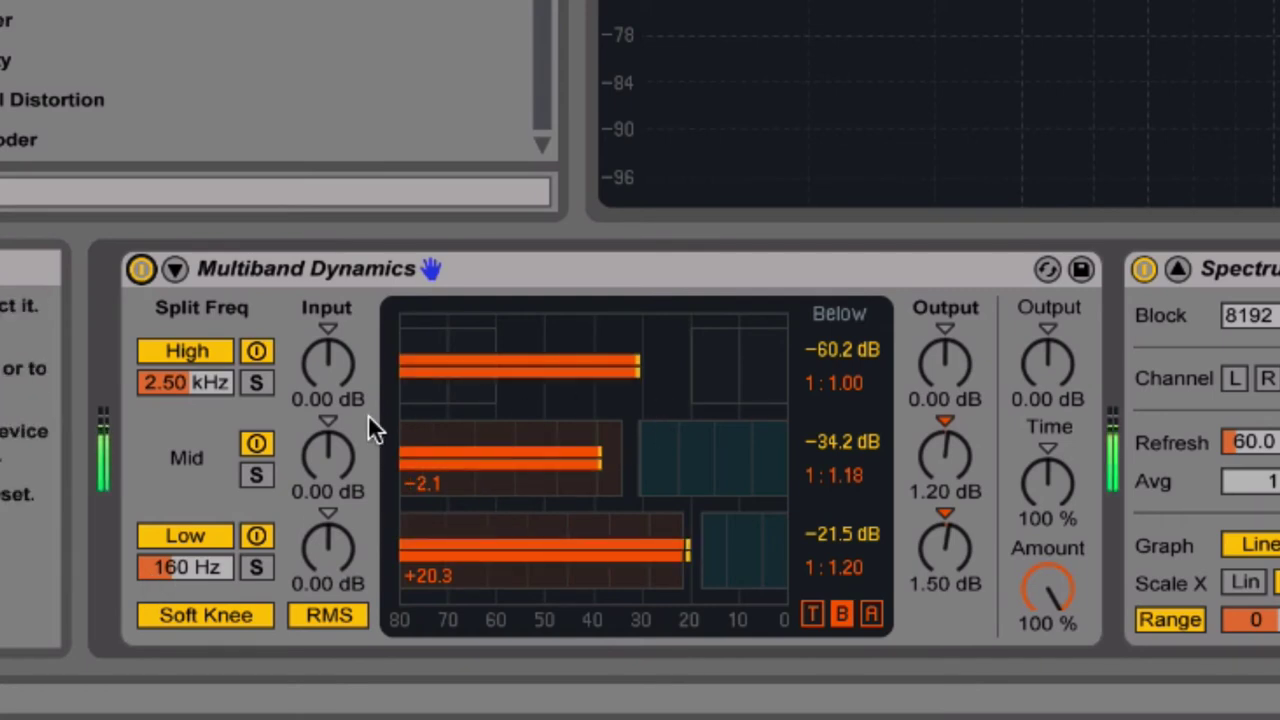
left_click(147, 272)
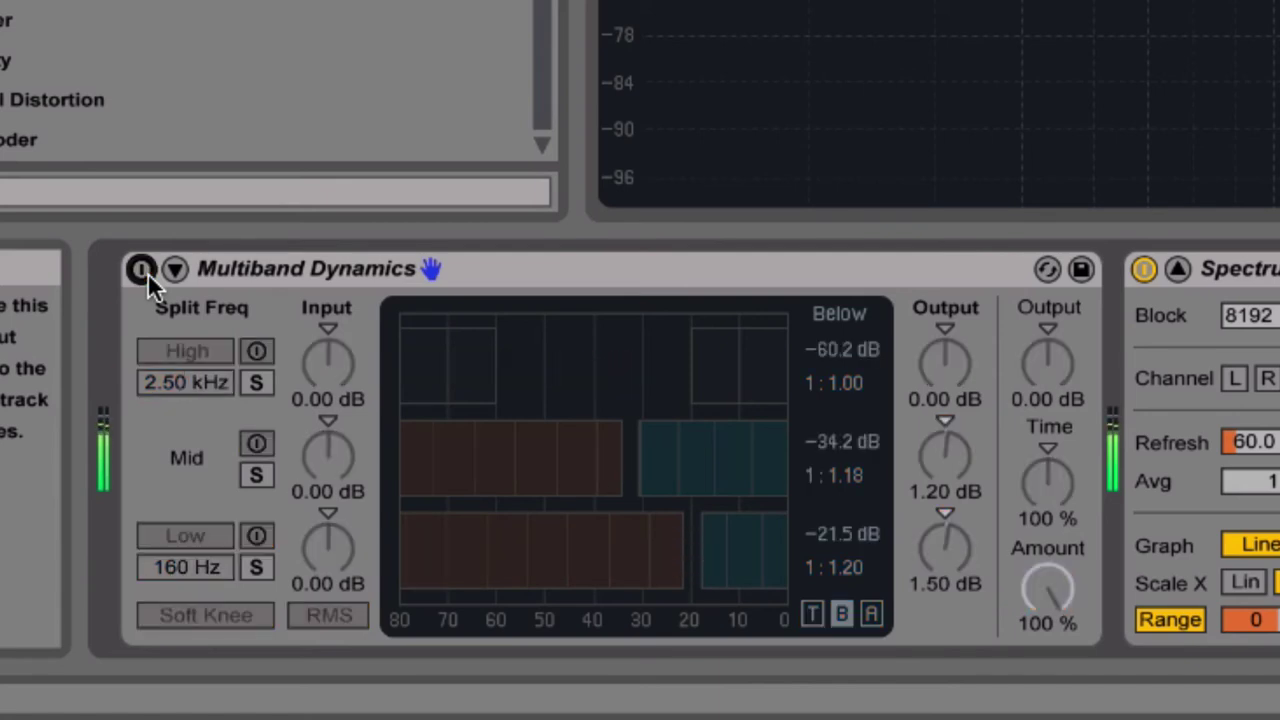
left_click(141, 269)
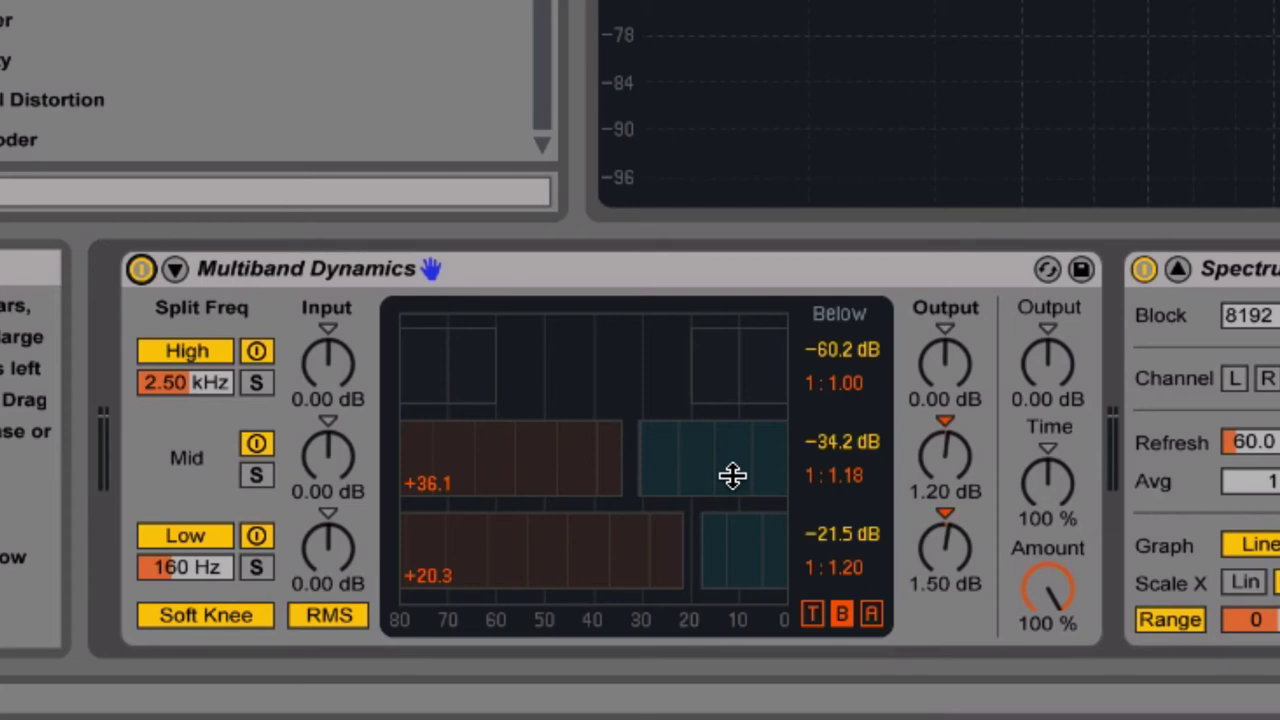
Solo the High band and drag its threshold edges, bringing the Below threshold to -43.0 dB
left_click(256, 383)
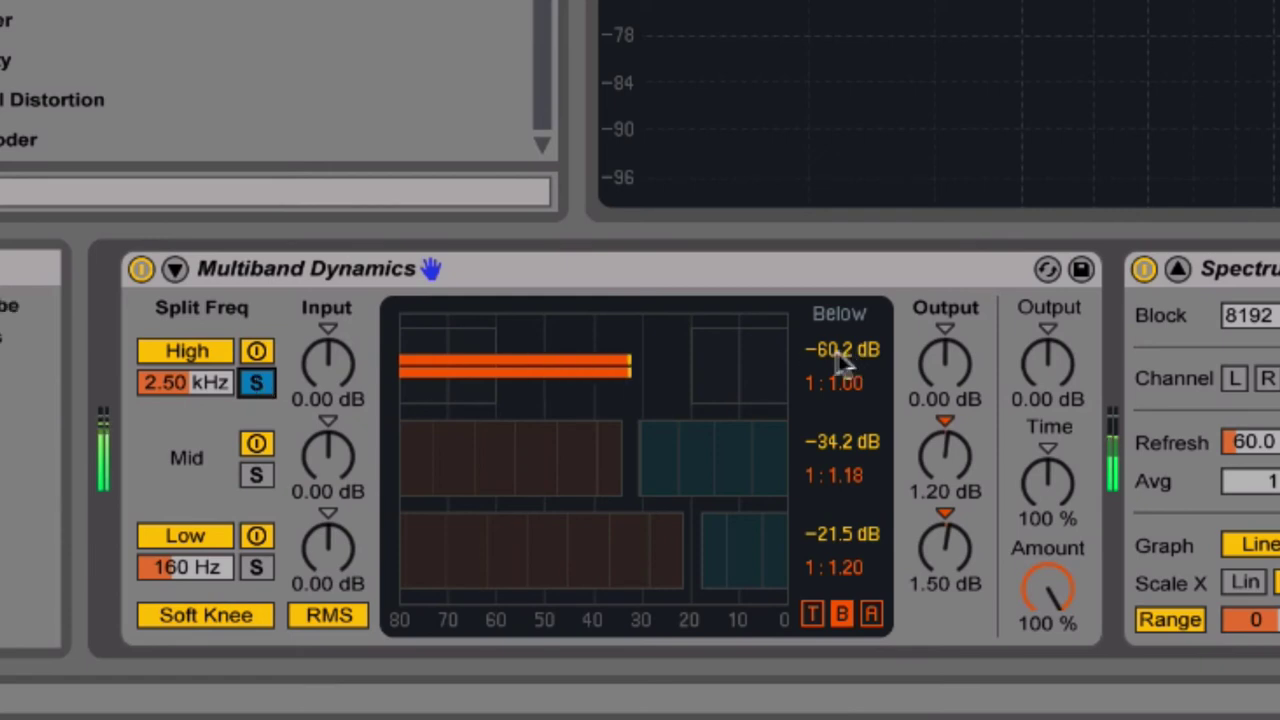
left_click_drag(699, 376, 670, 376)
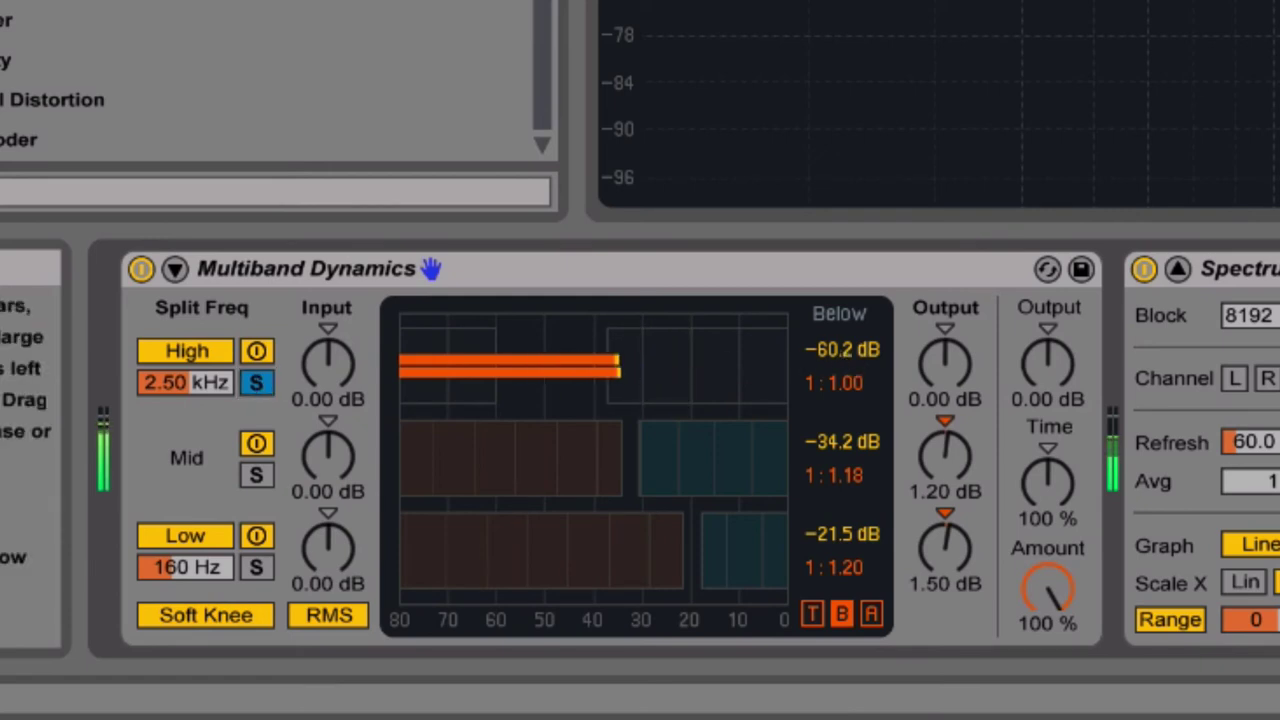
left_click_drag(737, 369, 737, 350)
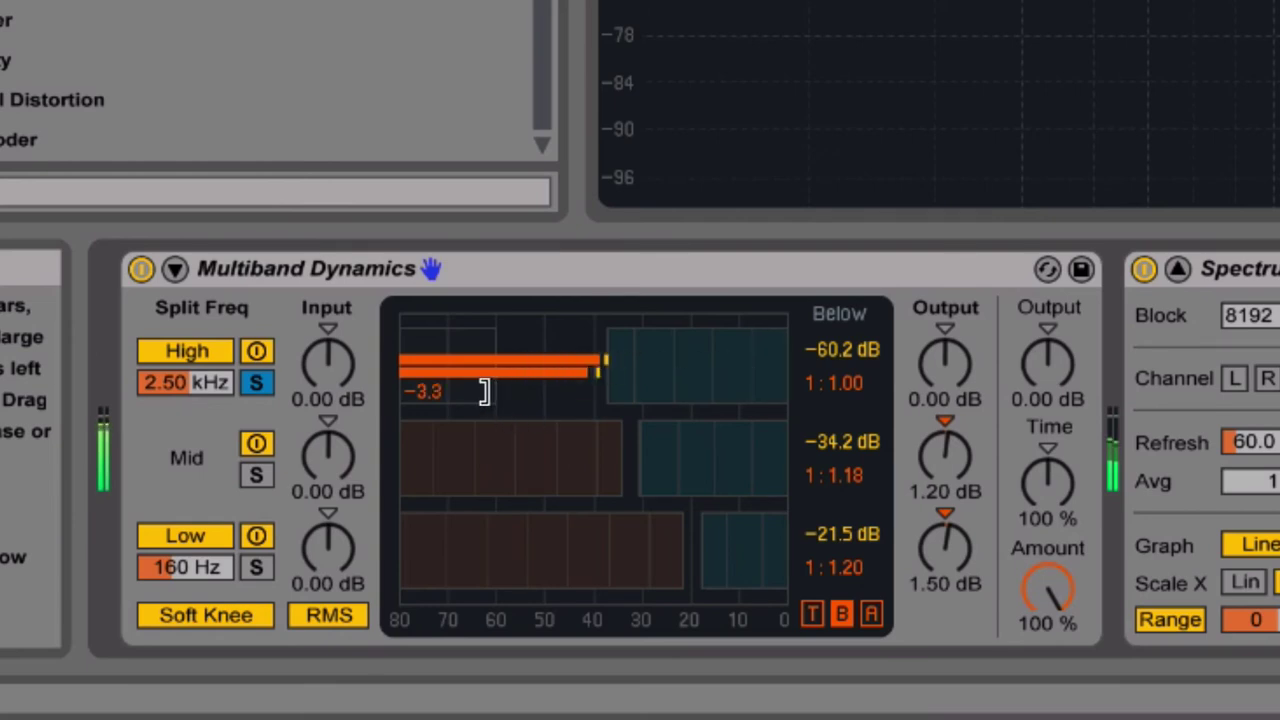
left_click_drag(505, 365, 580, 365)
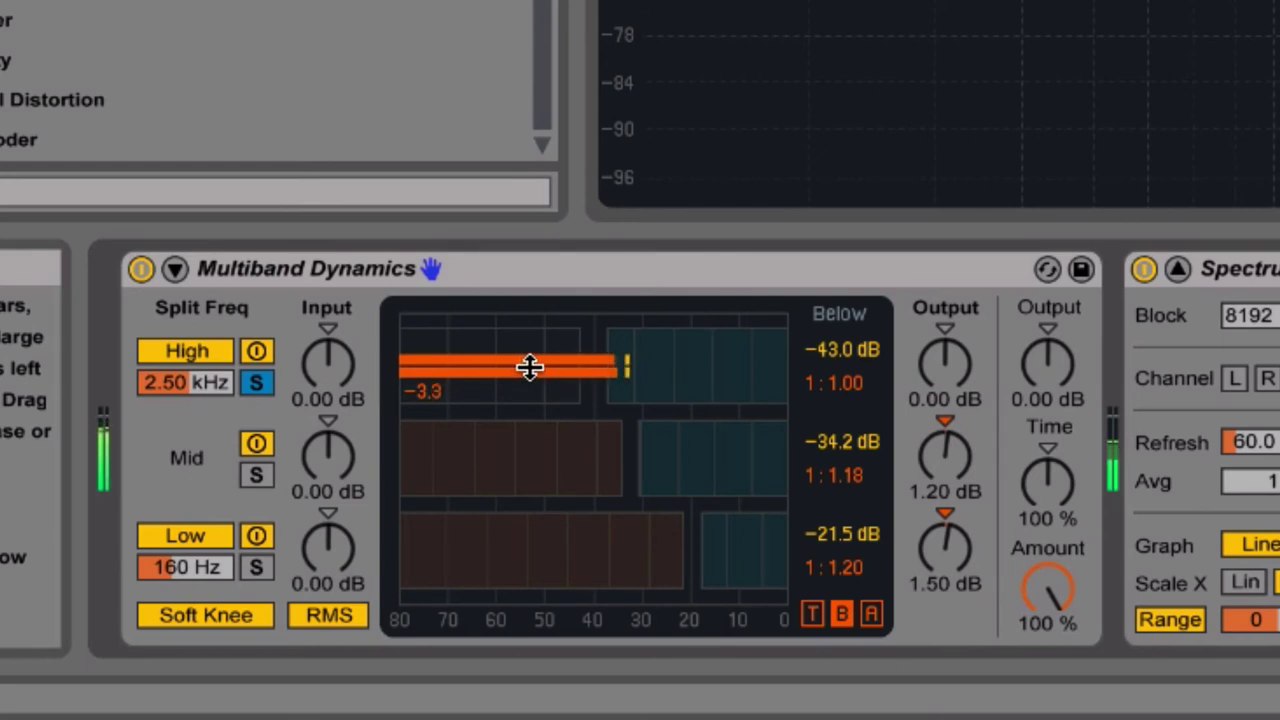
left_click_drag(490, 370, 490, 378)
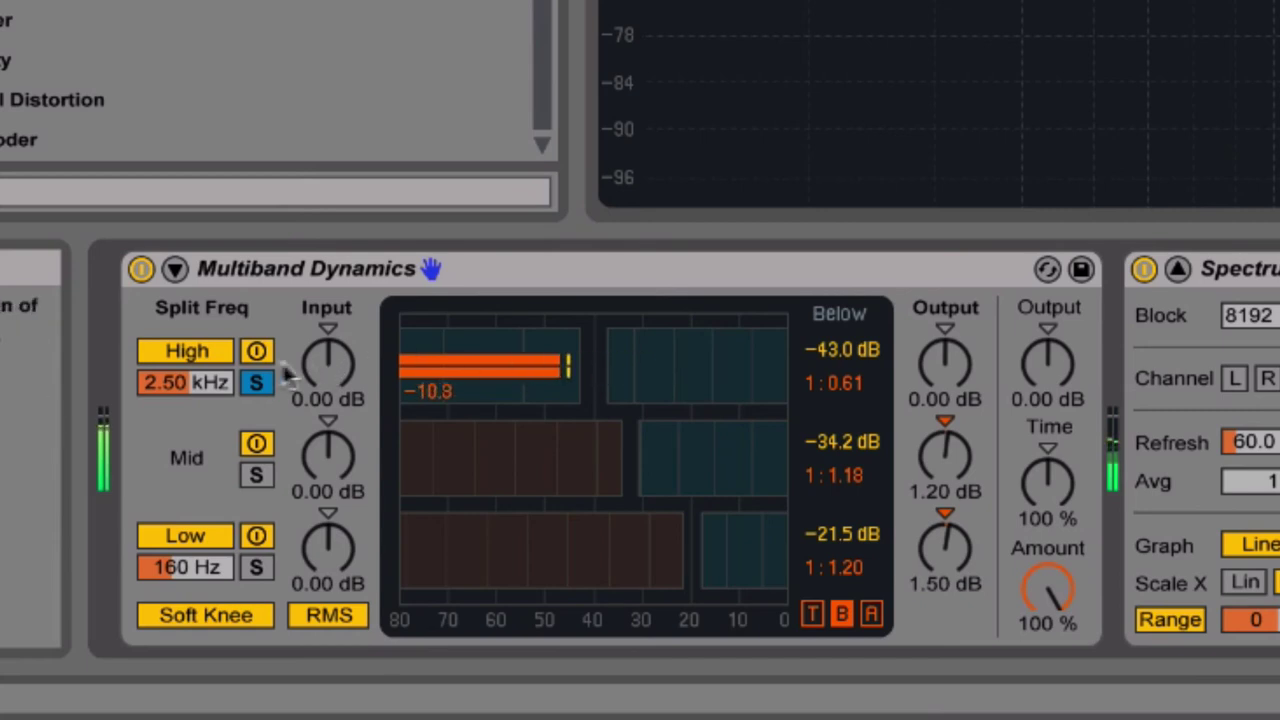
Fine-tune the High band's below ratio to 1:0.86 while A/B-ing, leaving the band off
left_click(256, 352)
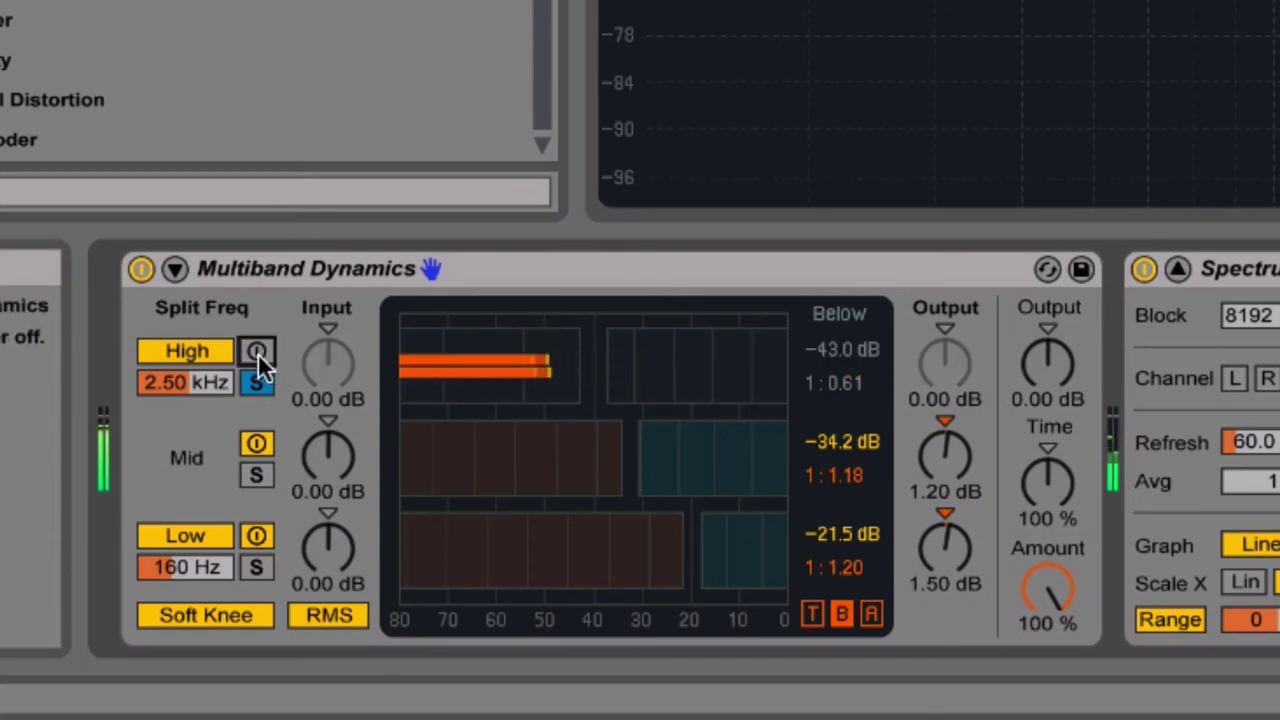
left_click(256, 352)
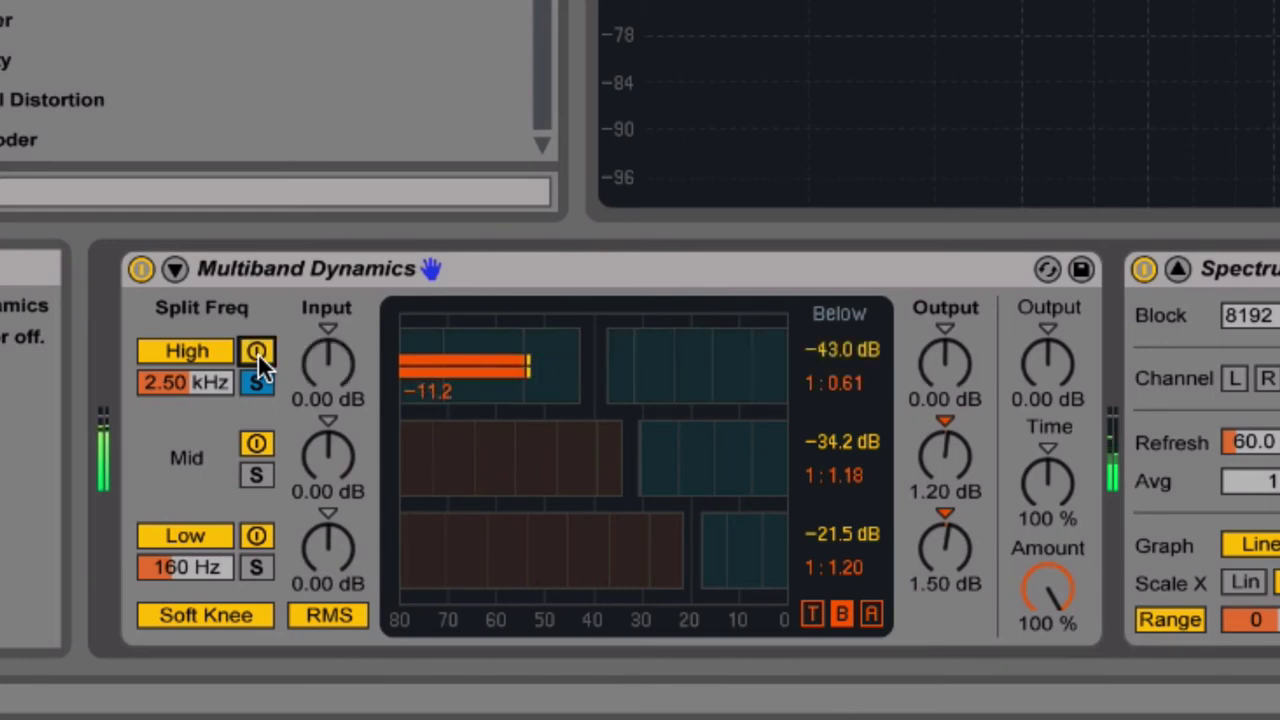
left_click_drag(463, 354, 463, 342)
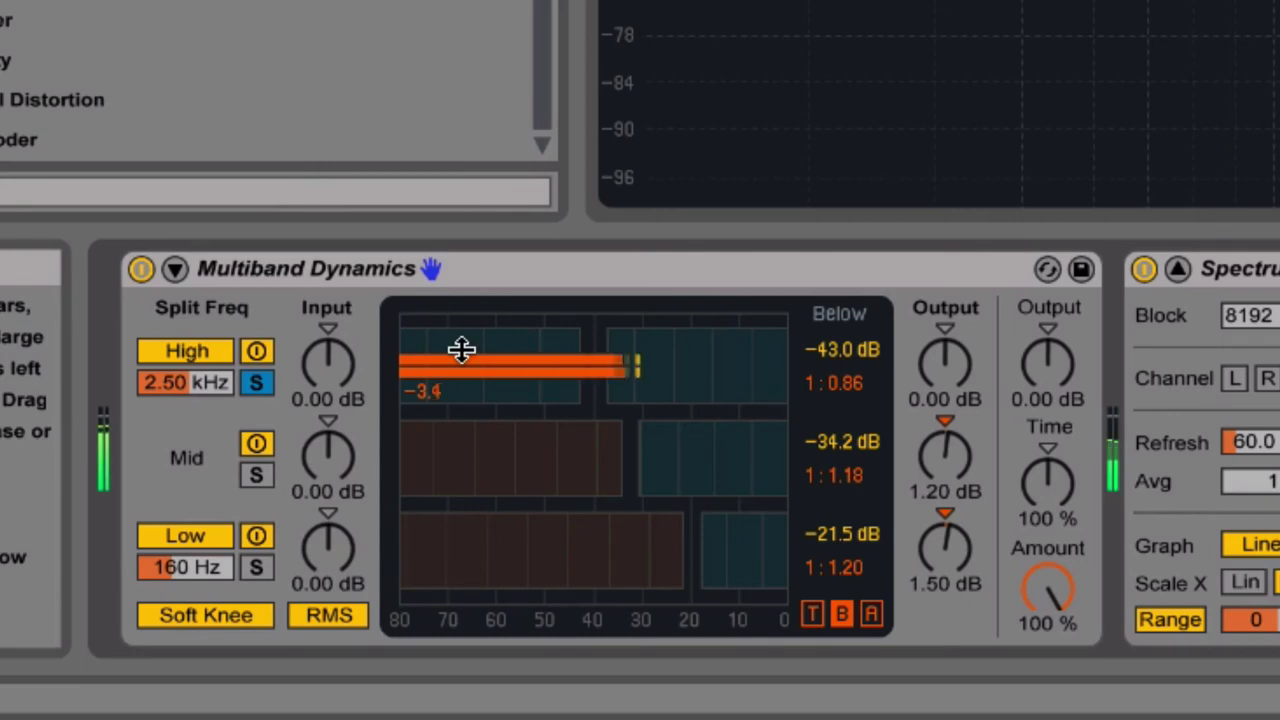
left_click(256, 352)
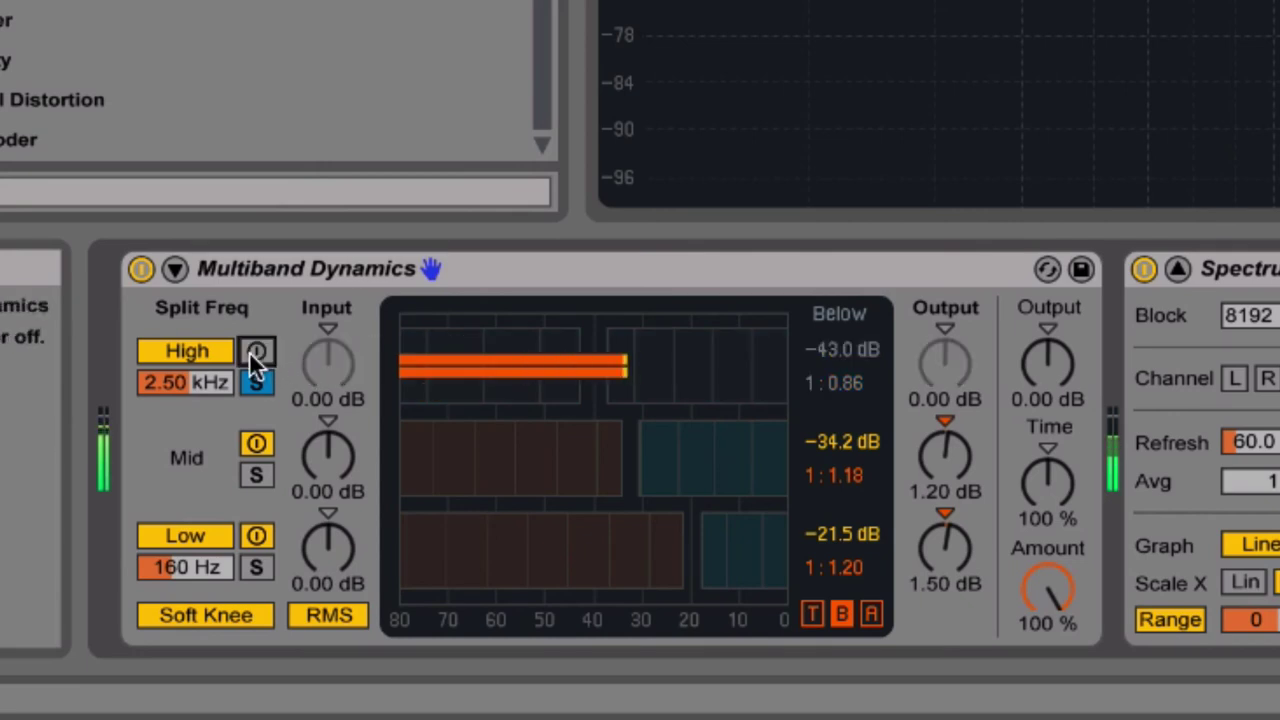
left_click(251, 354)
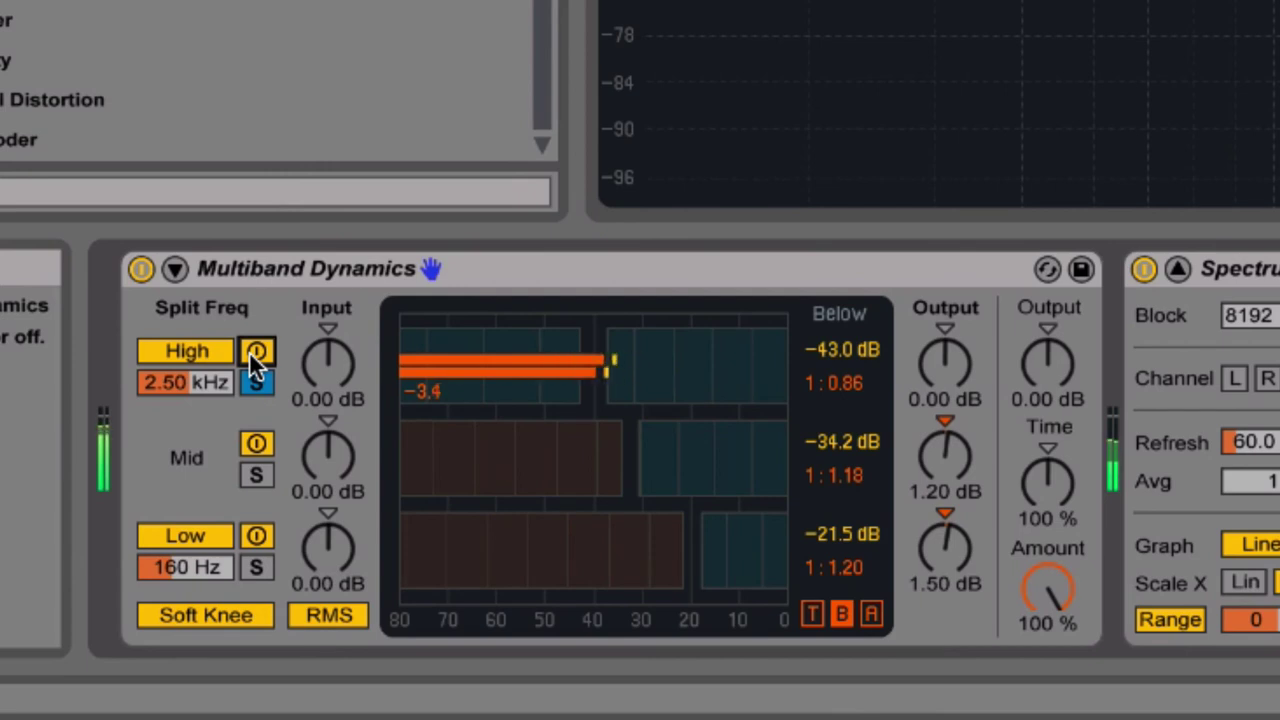
left_click(255, 354)
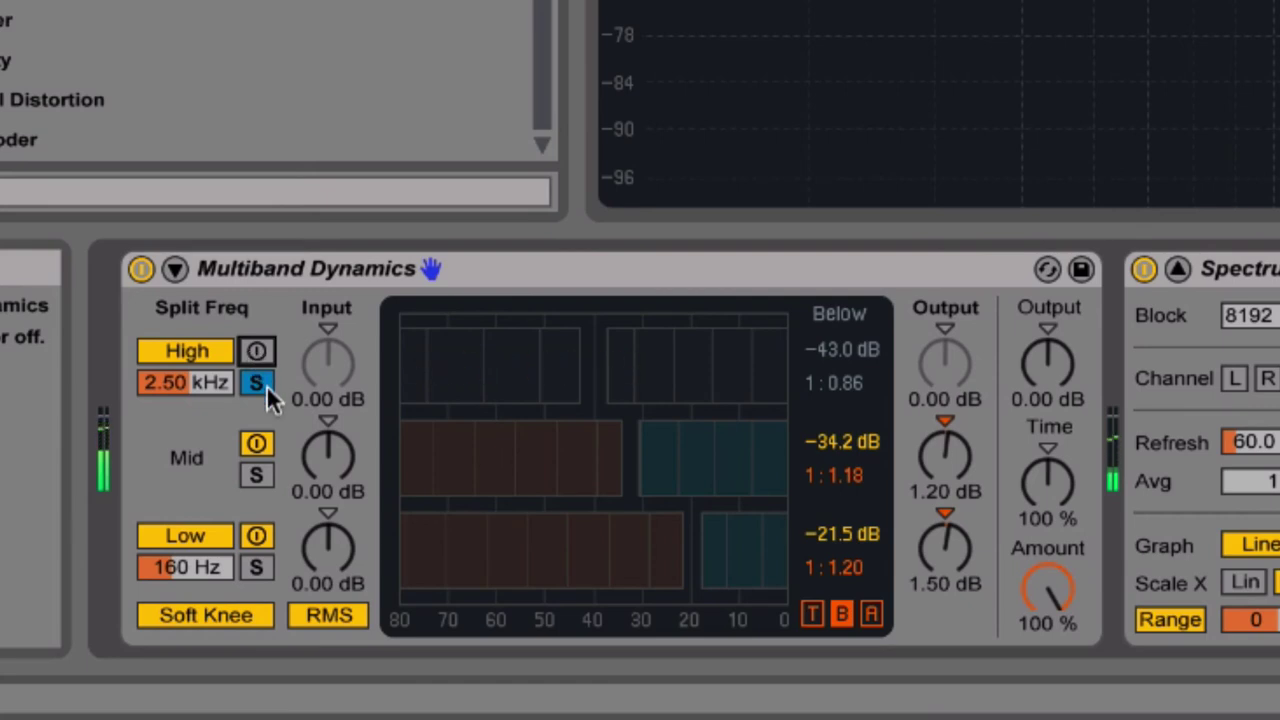
Unsolo, re-enable and re-solo the High band, comparing it processed and bypassed
left_click(258, 385)
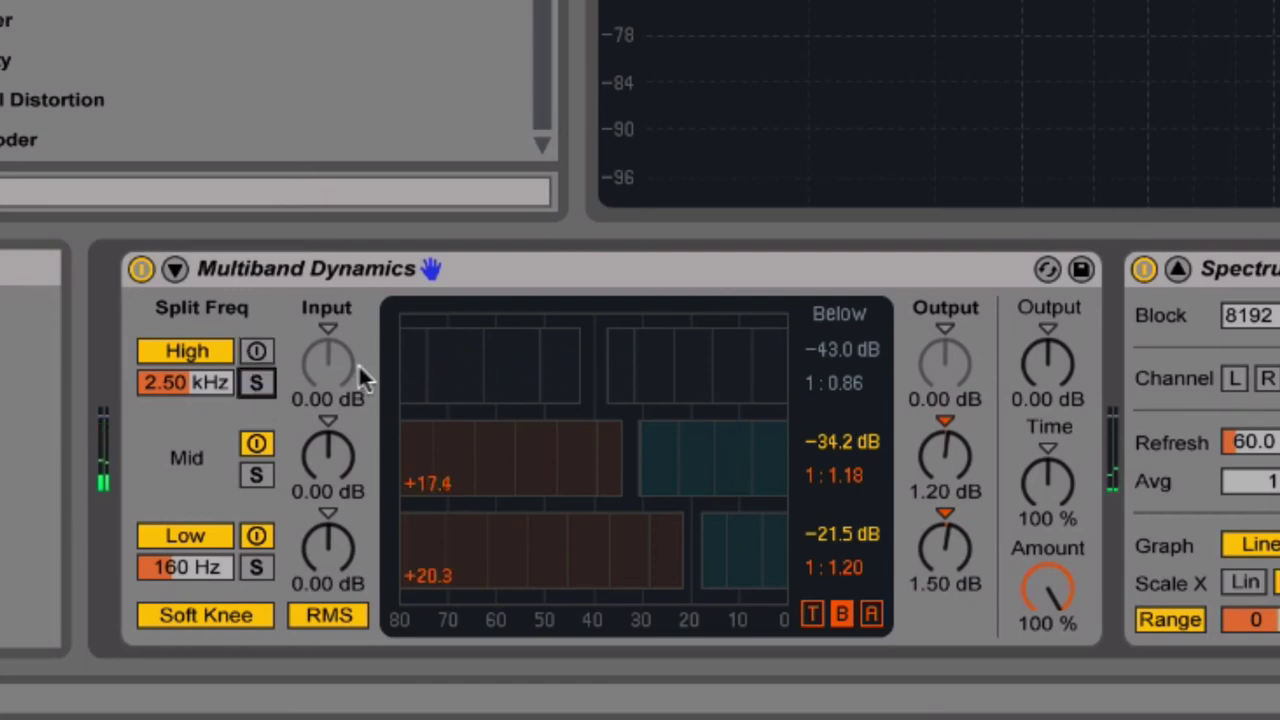
left_click(256, 351)
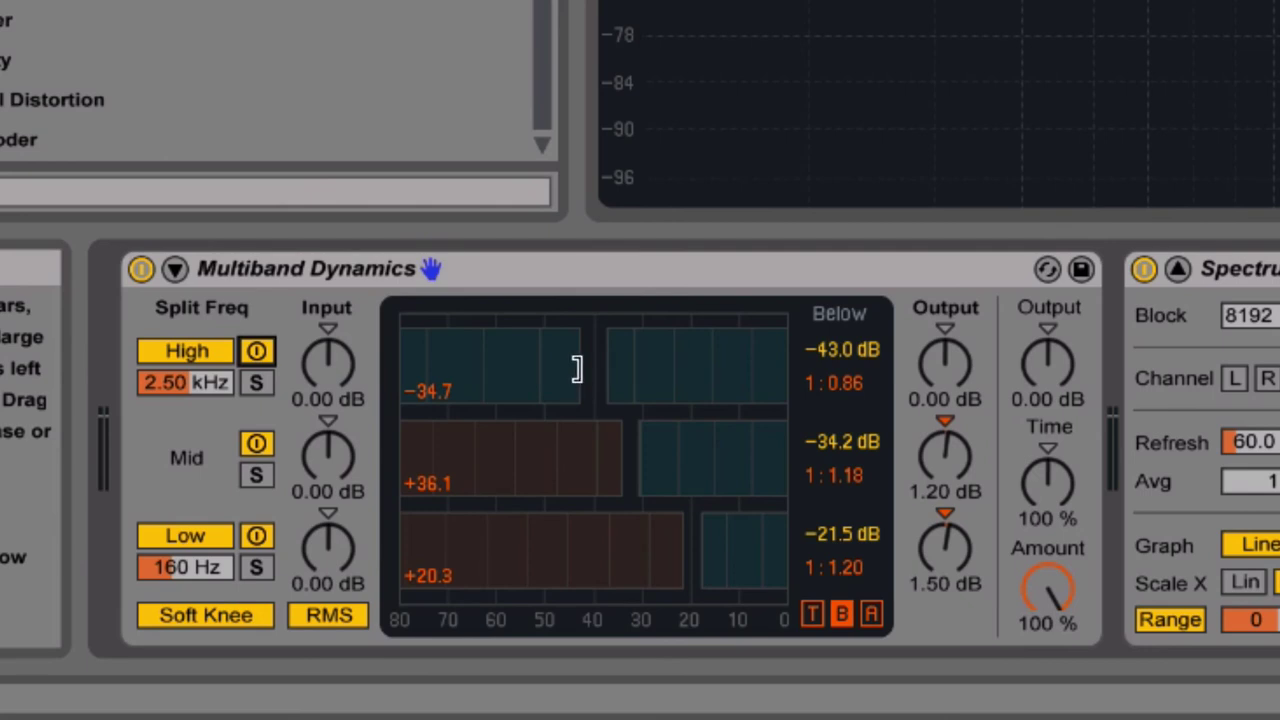
left_click(256, 382)
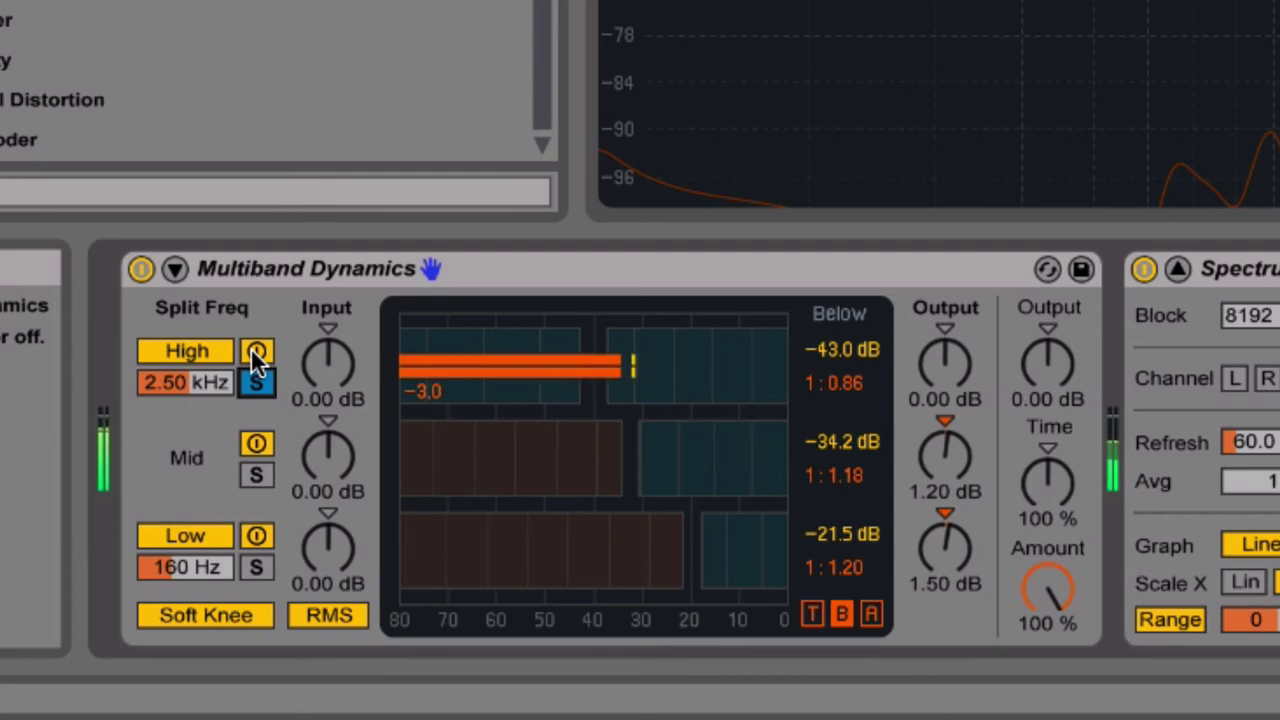
left_click(256, 351)
left_click(256, 351)
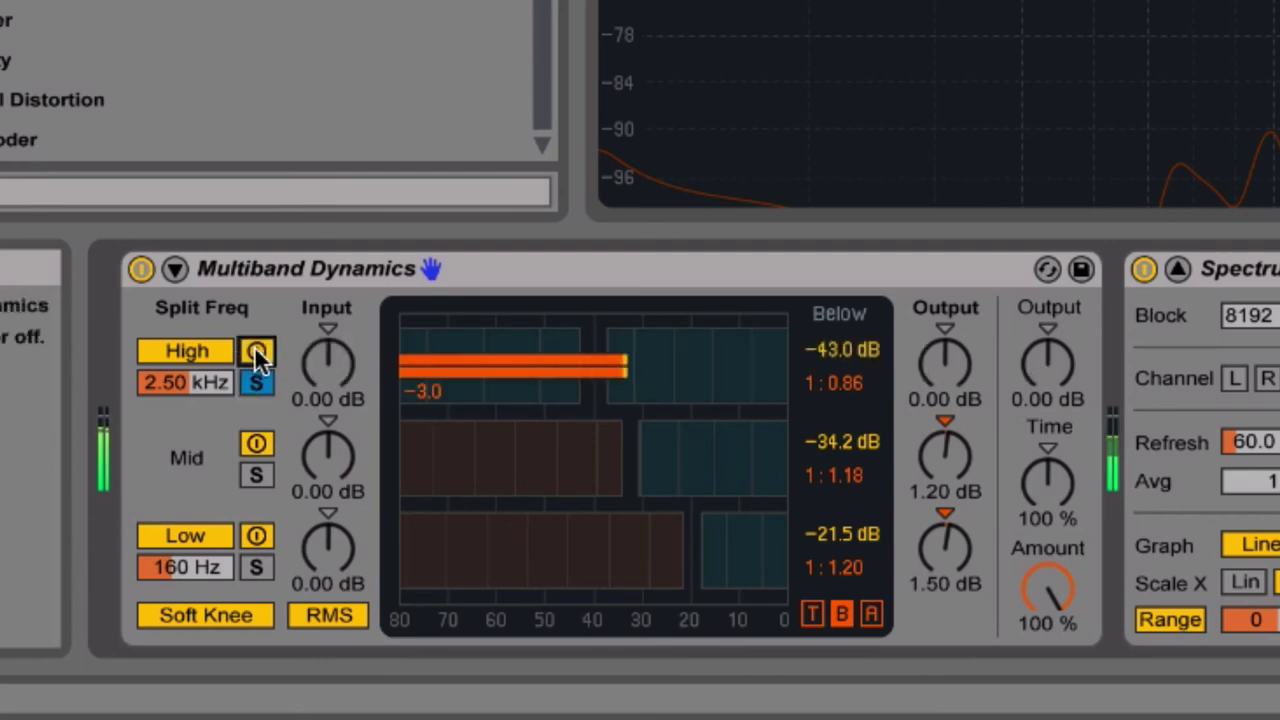
Set the High band output gain to 1.60 dB with A/B checks, then unsolo it
left_click_drag(951, 366, 951, 335)
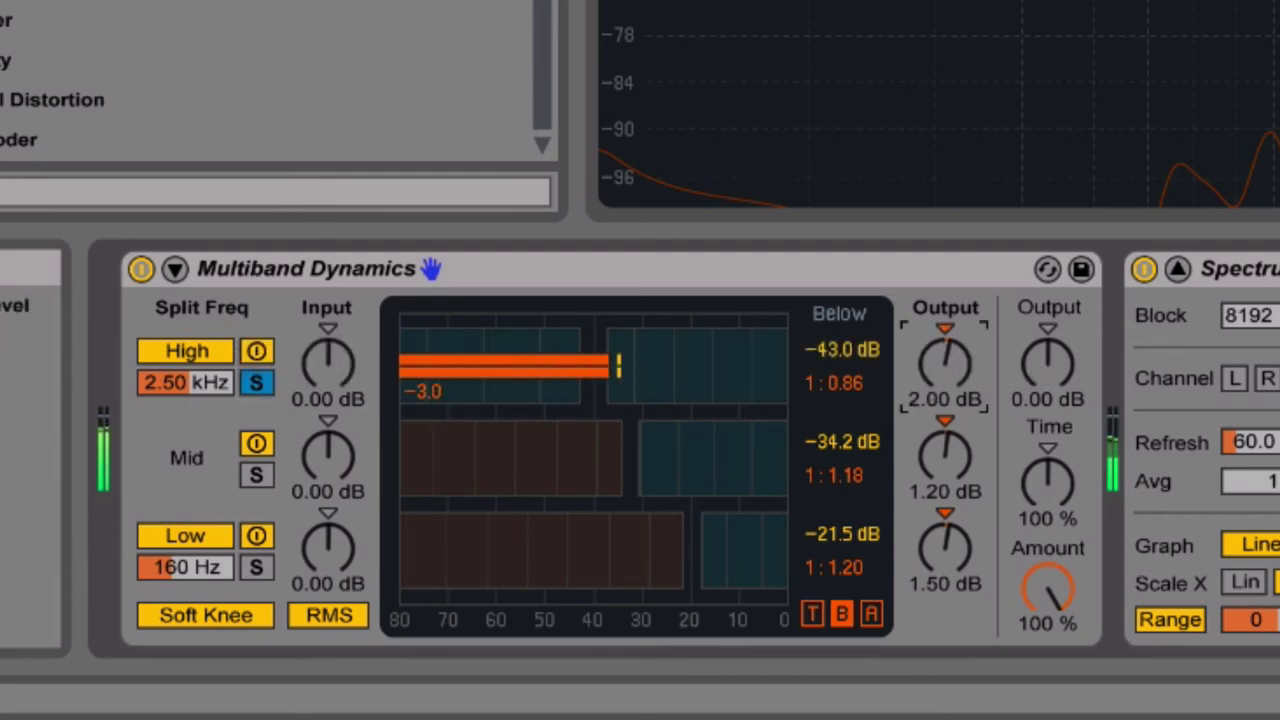
left_click(256, 351)
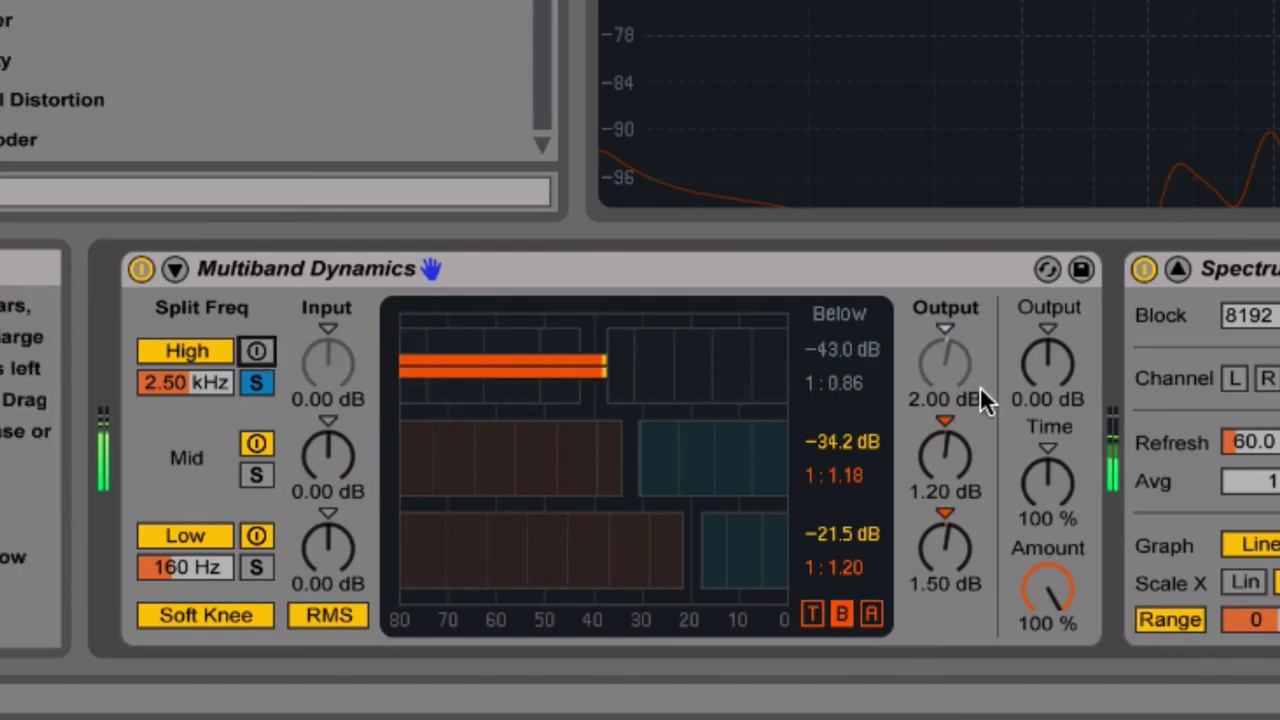
left_click(258, 350)
left_click_drag(968, 399, 968, 407)
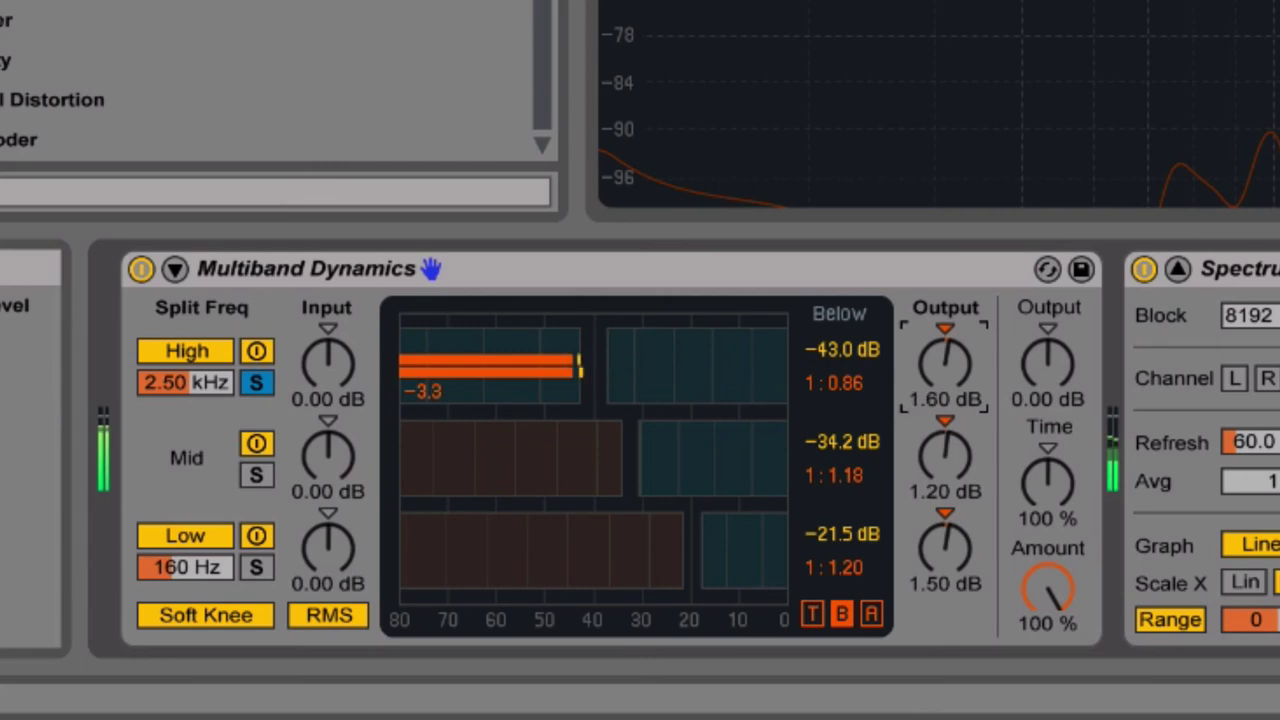
left_click(256, 352)
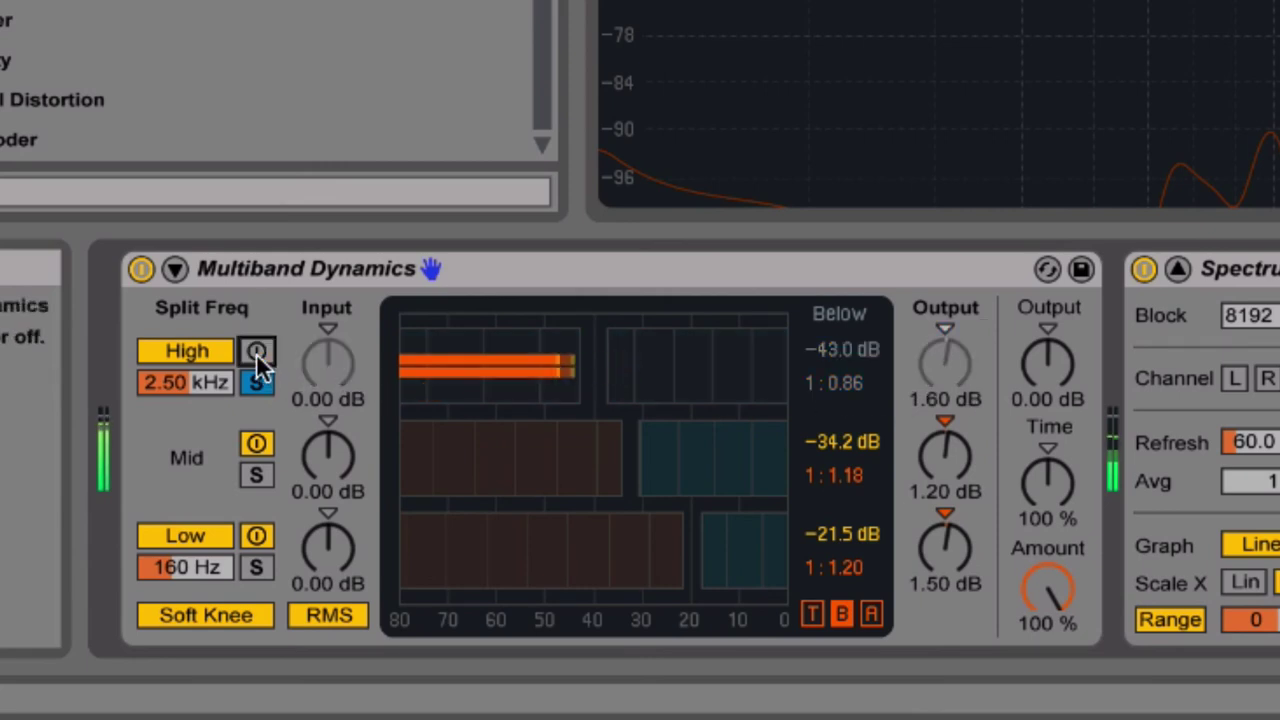
left_click(256, 352)
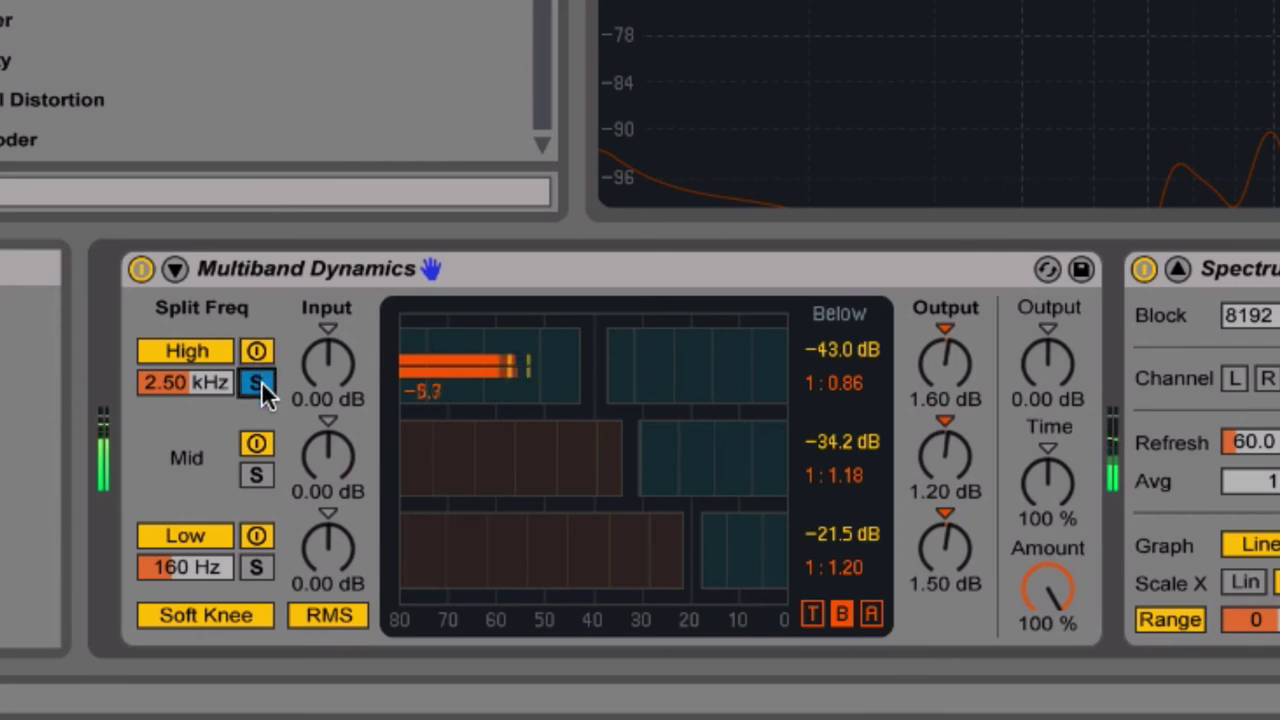
left_click(261, 381)
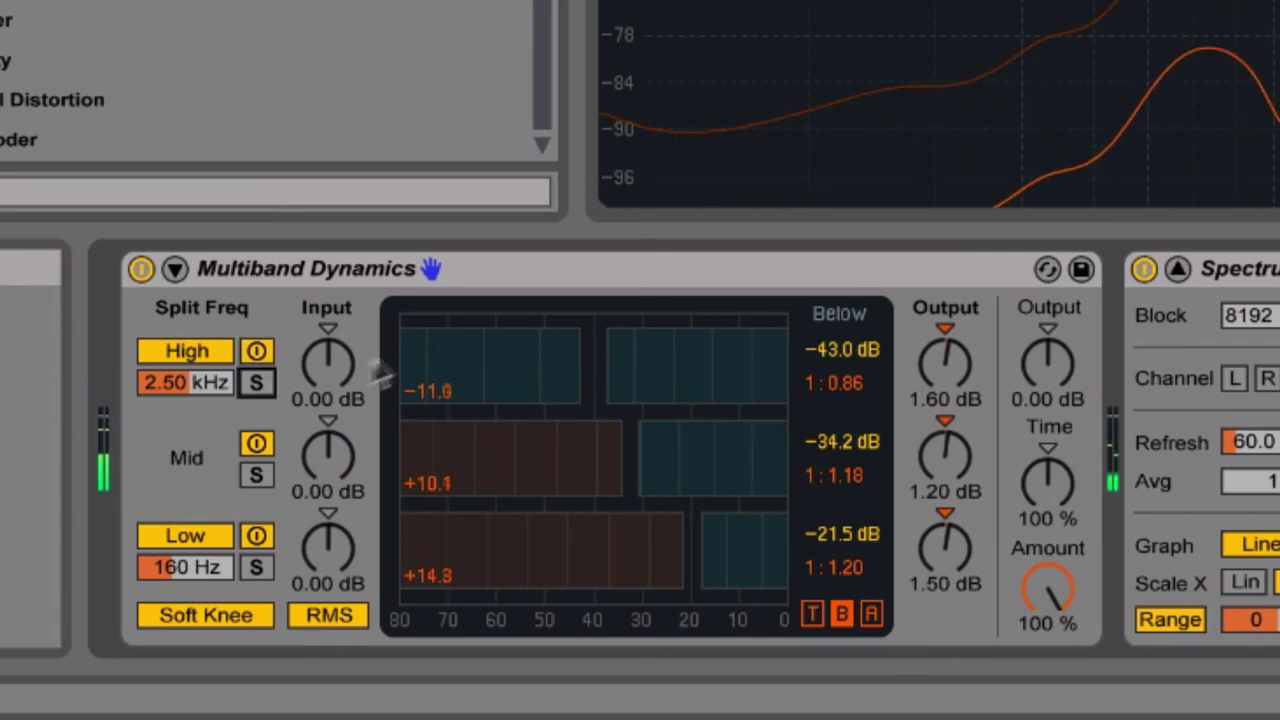
Raise the High band output gain to 2.40 dB, A/B-ing the whole device and leaving it on
left_click(138, 270)
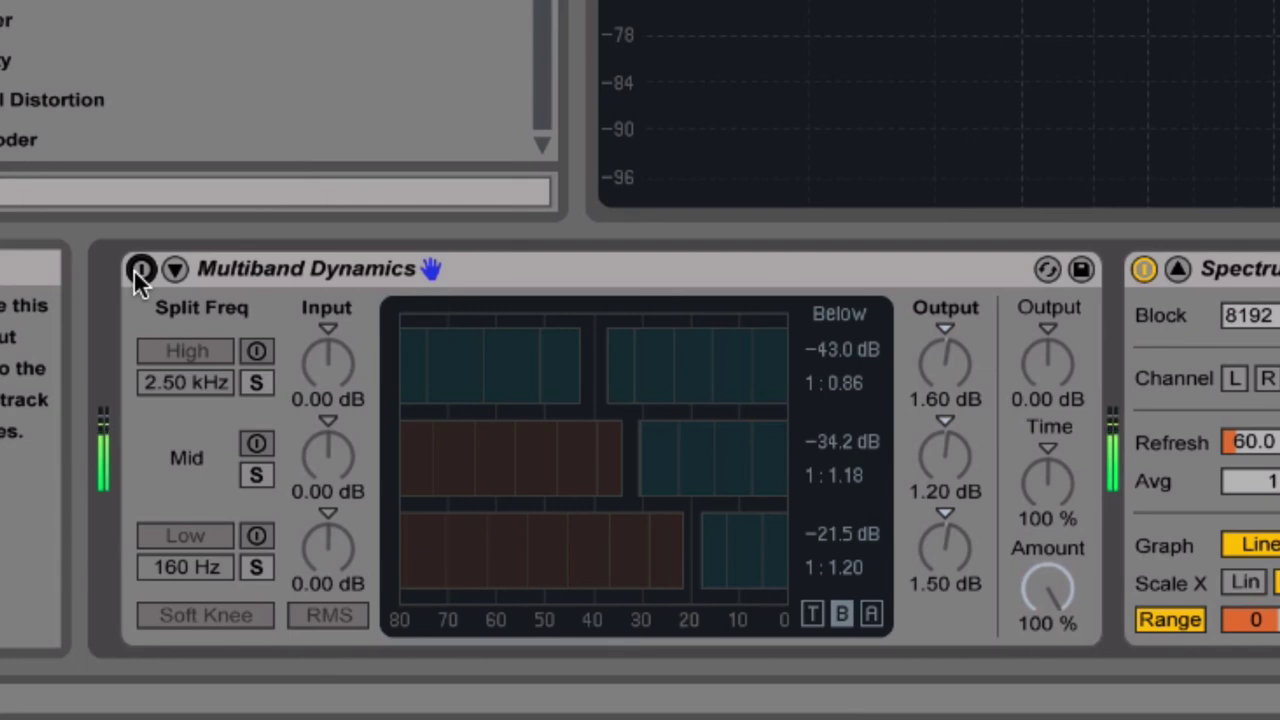
left_click(140, 269)
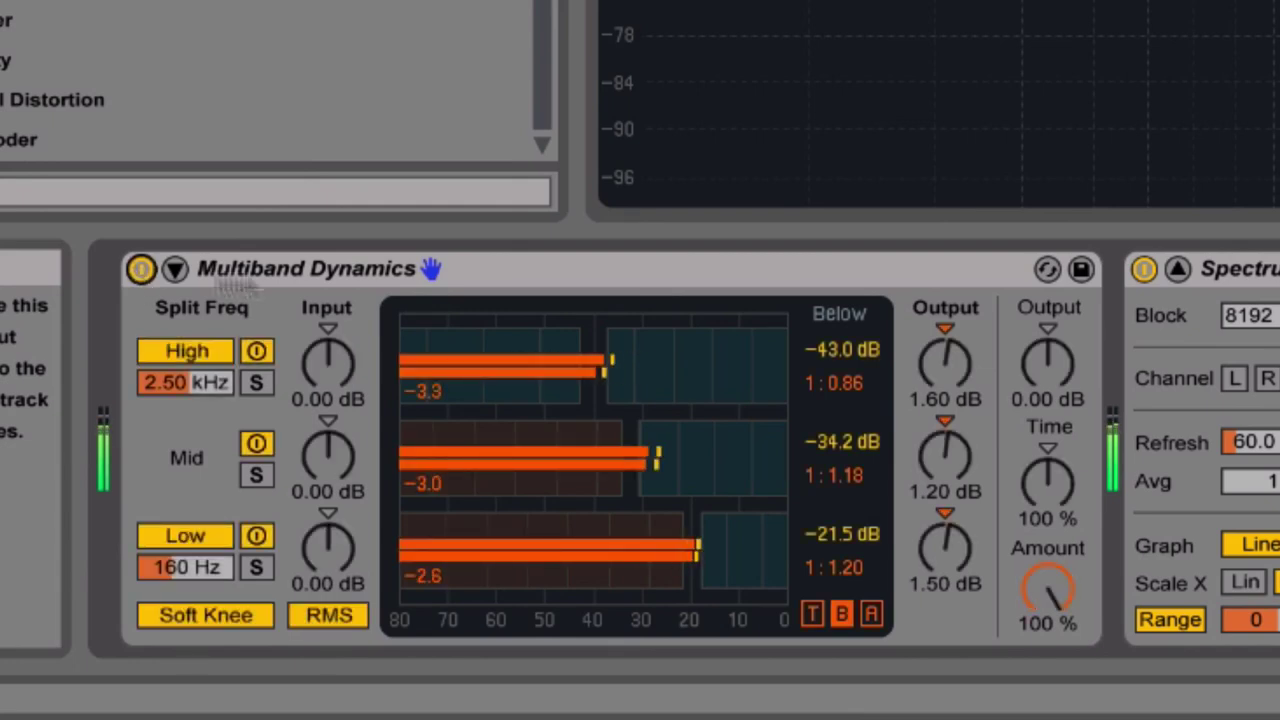
left_click_drag(943, 363, 943, 320)
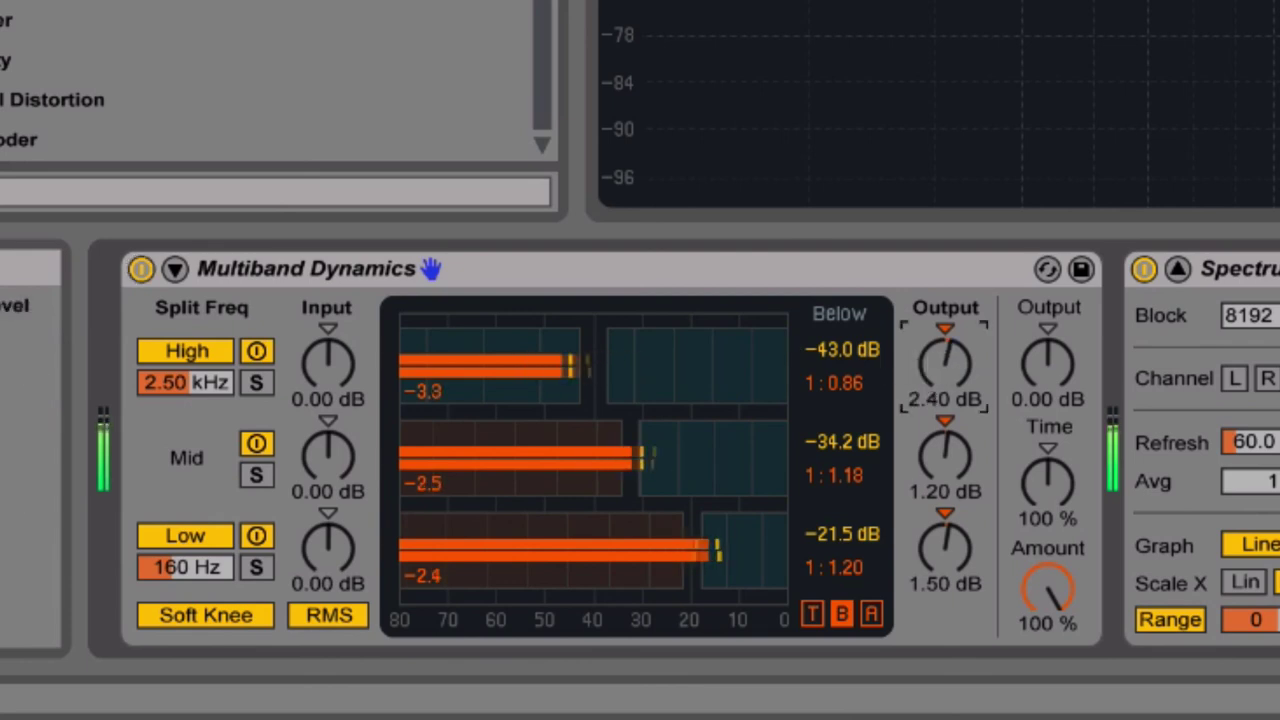
left_click(140, 270)
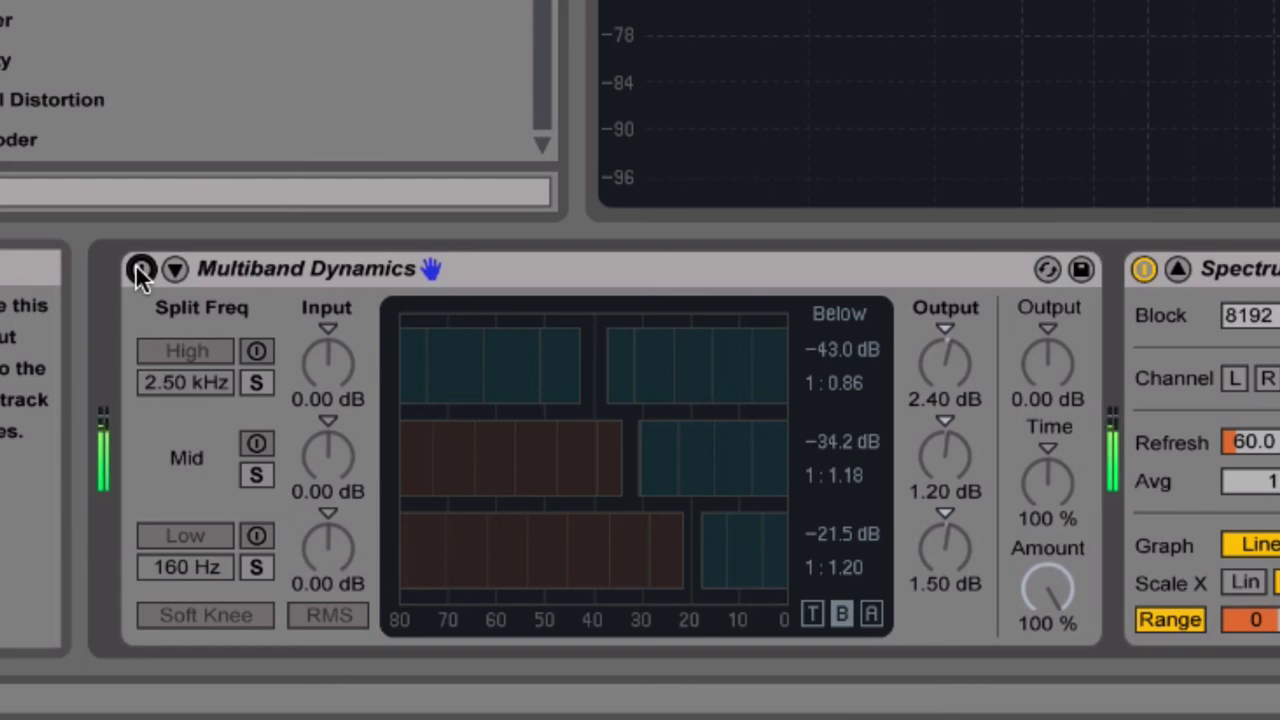
left_click(138, 268)
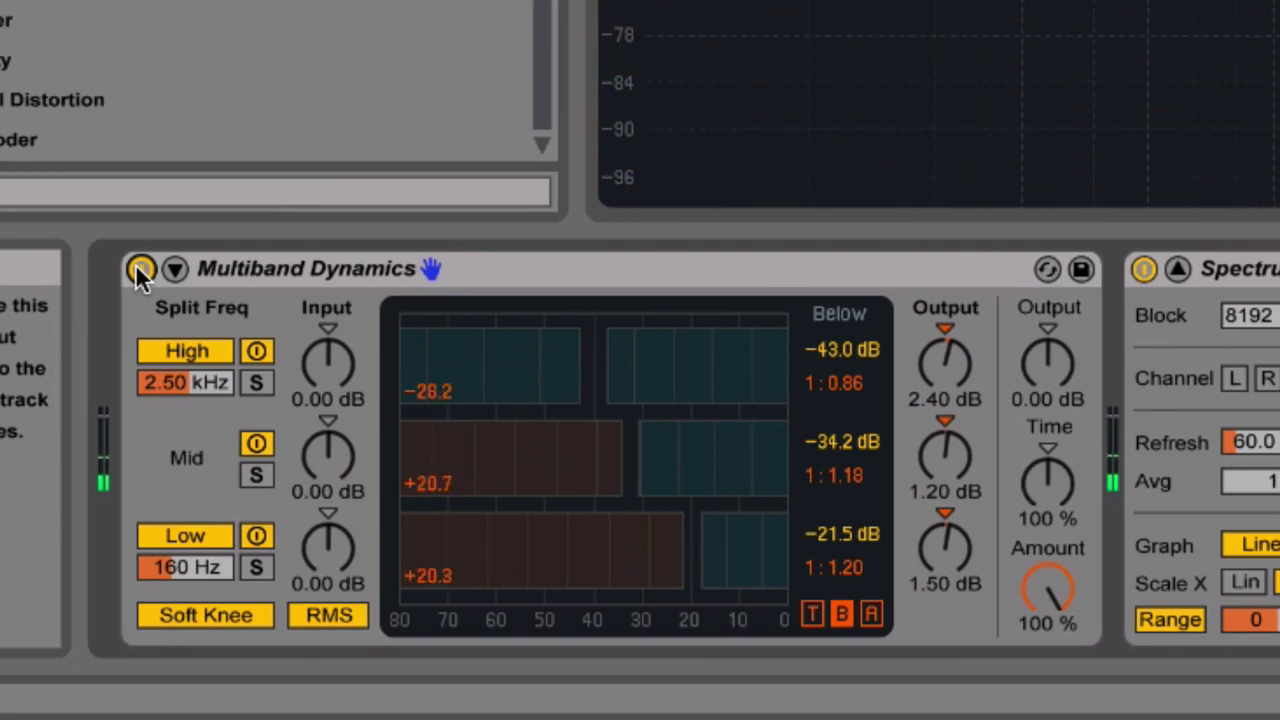
Collapse the Spectrum device's enlarged graph so the session mixer shows again
left_click(1177, 267)
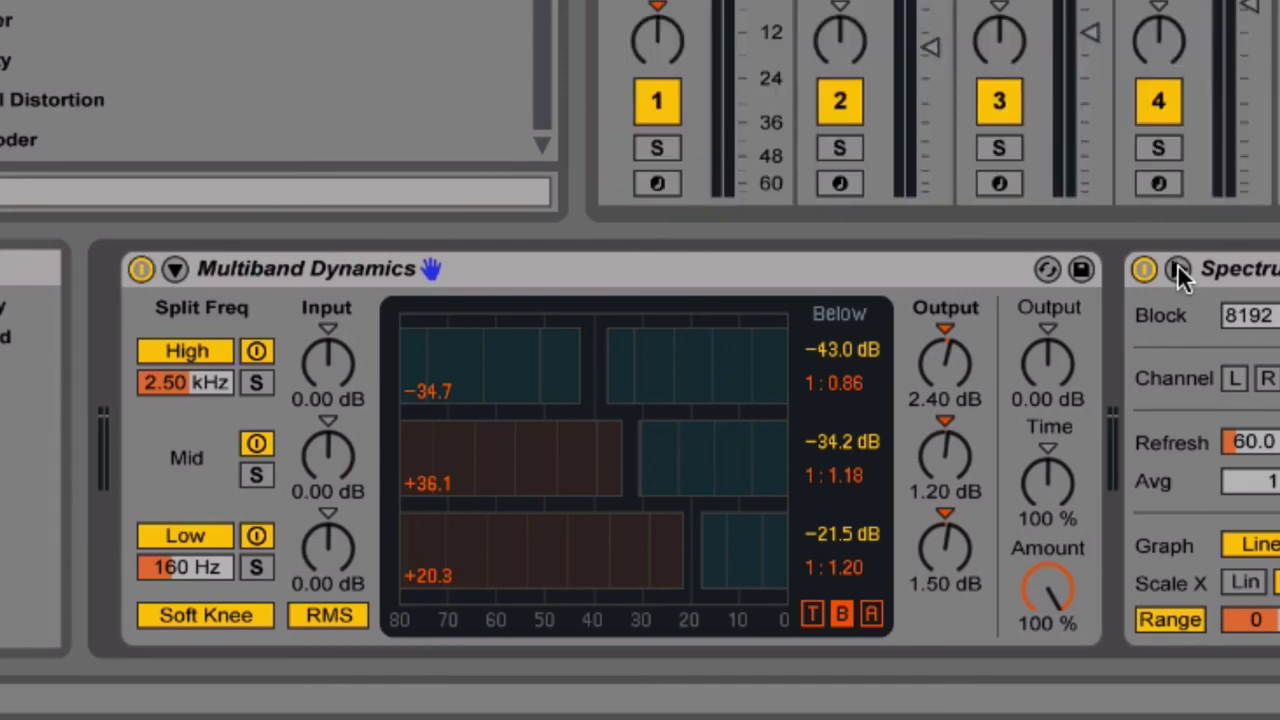